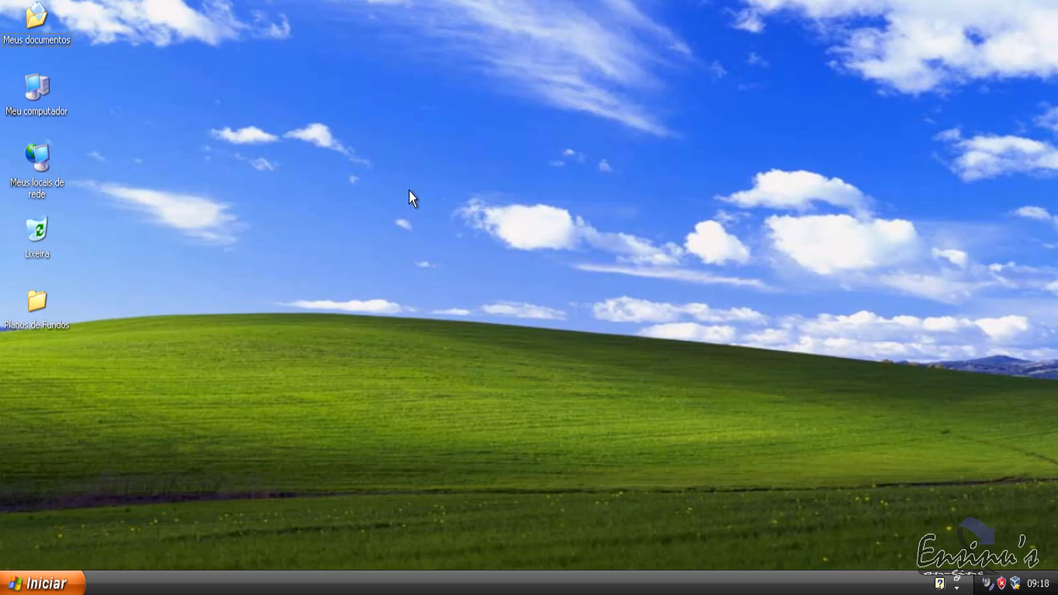
# Step: Select each desktop icon in turn, from Meus documentos down to Planos de Fundos, and clear the selection
pyautogui.click(34, 21)
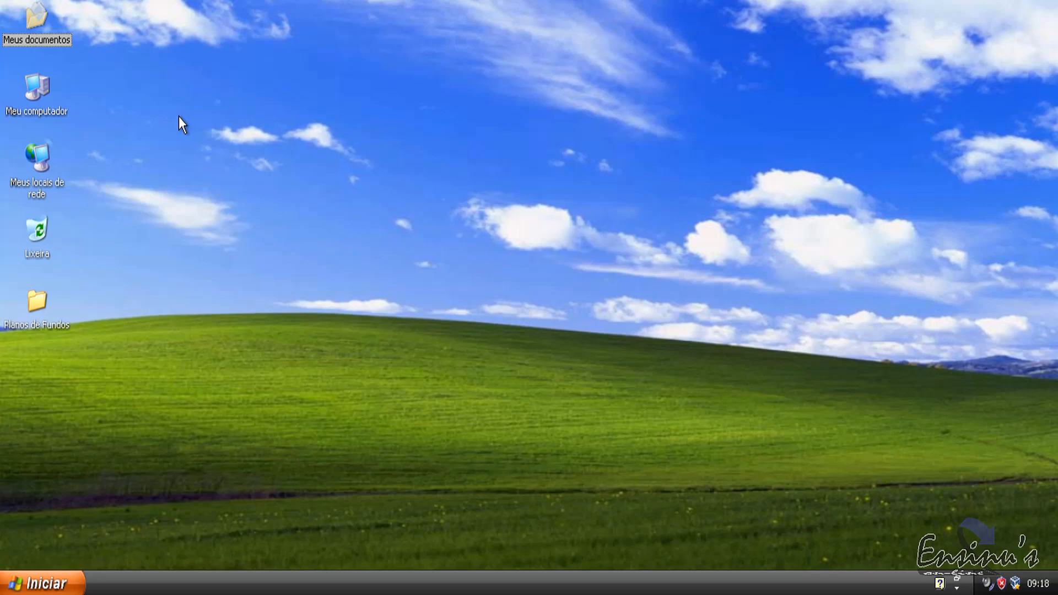
pyautogui.click(39, 90)
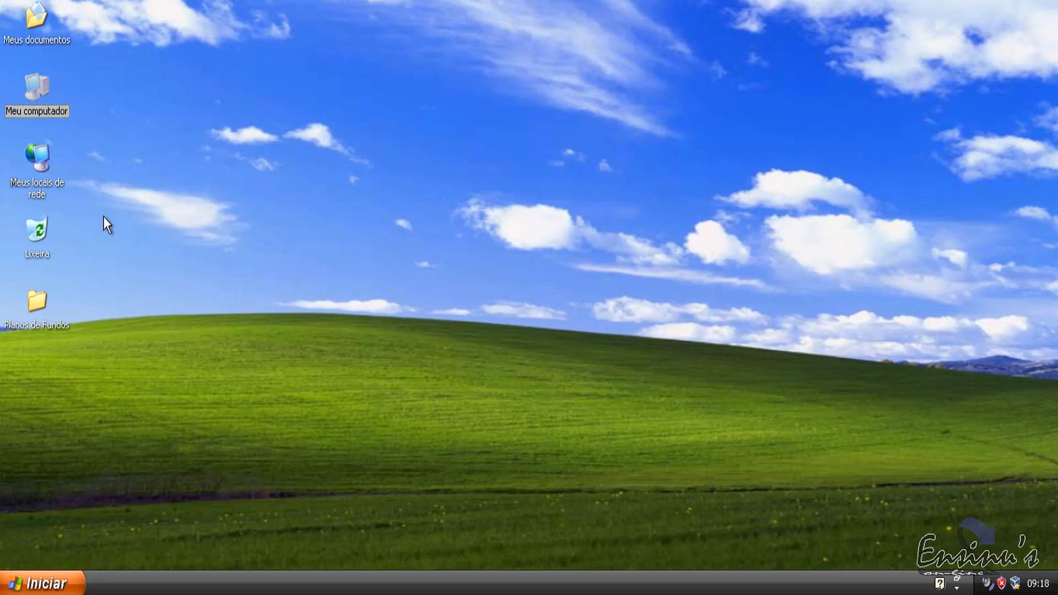
pyautogui.click(48, 155)
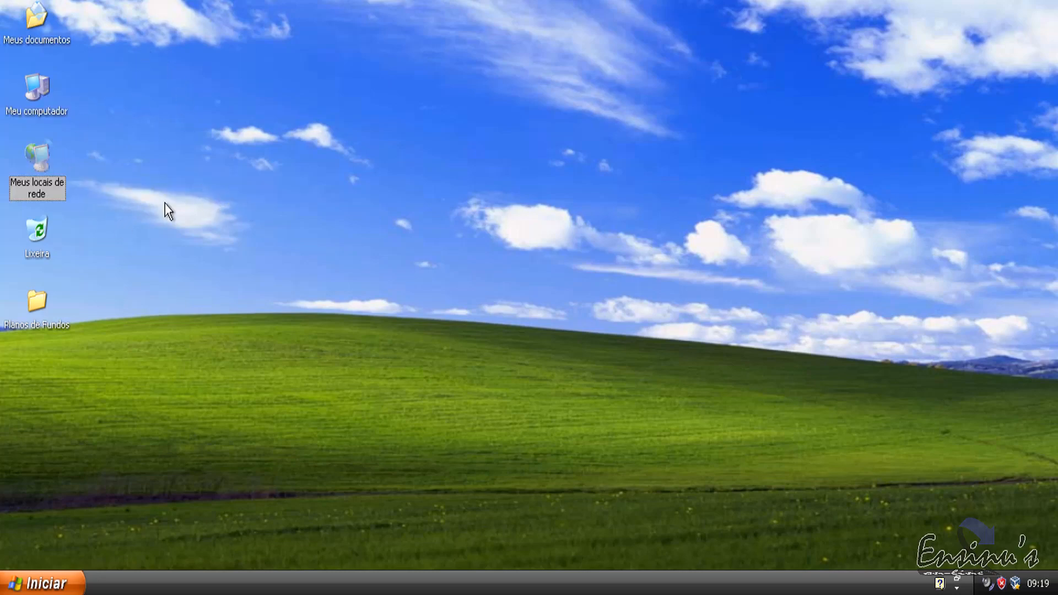
pyautogui.click(35, 231)
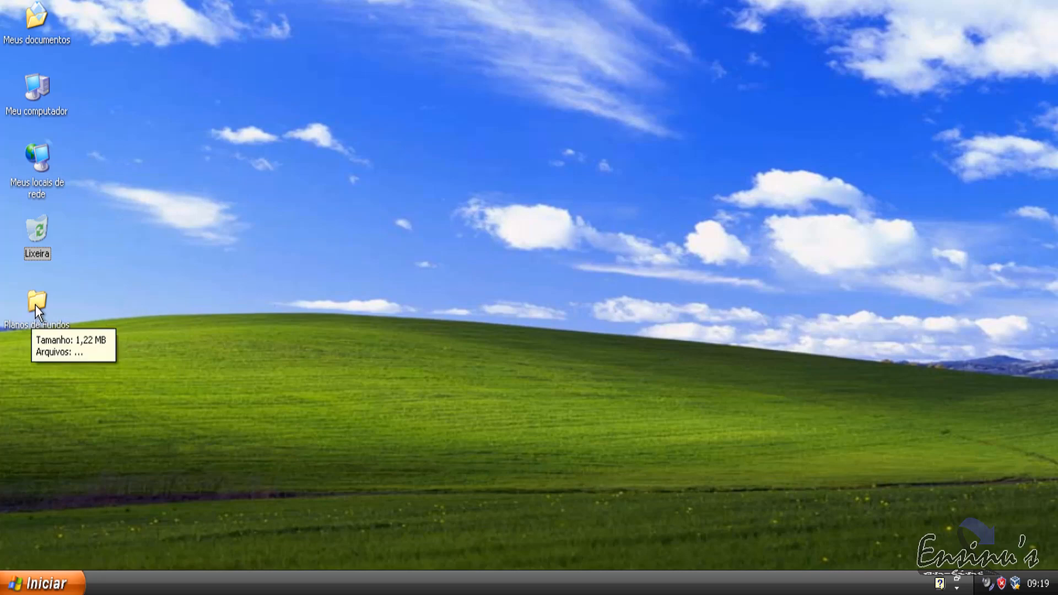
pyautogui.click(32, 323)
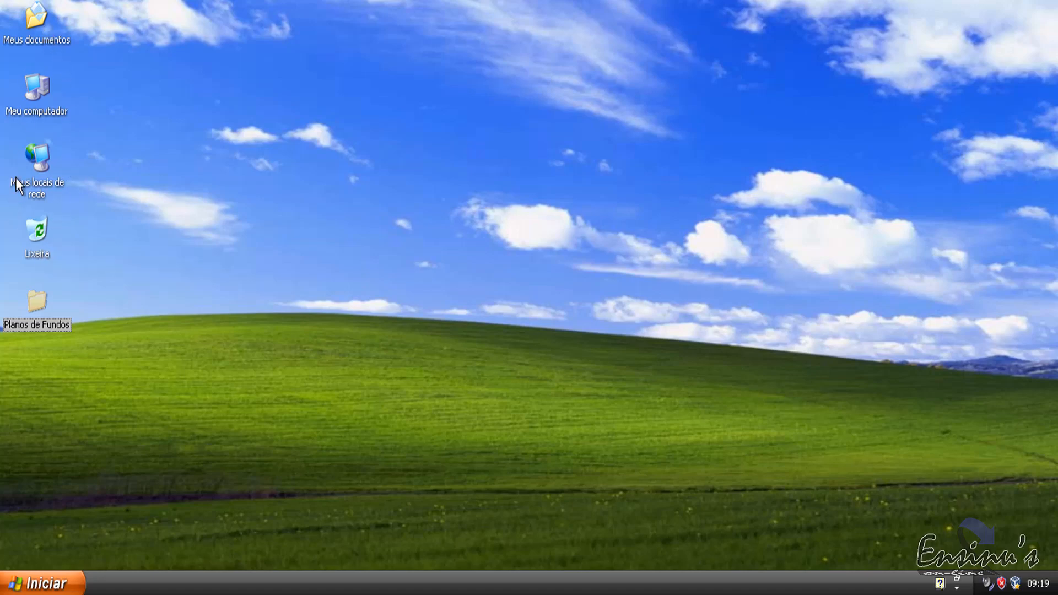
pyautogui.moveTo(35, 310)
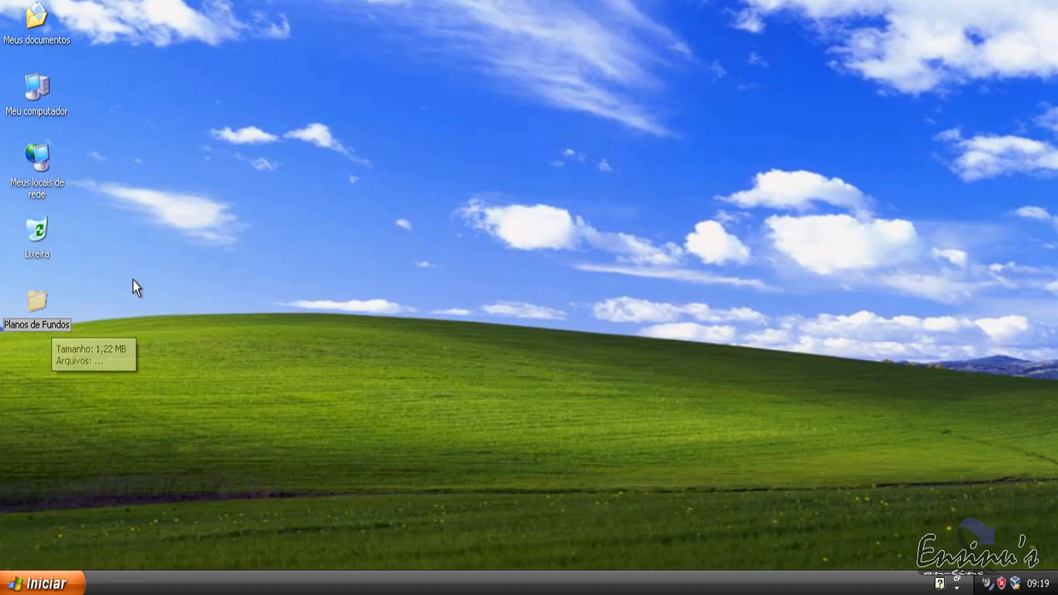
pyautogui.click(205, 307)
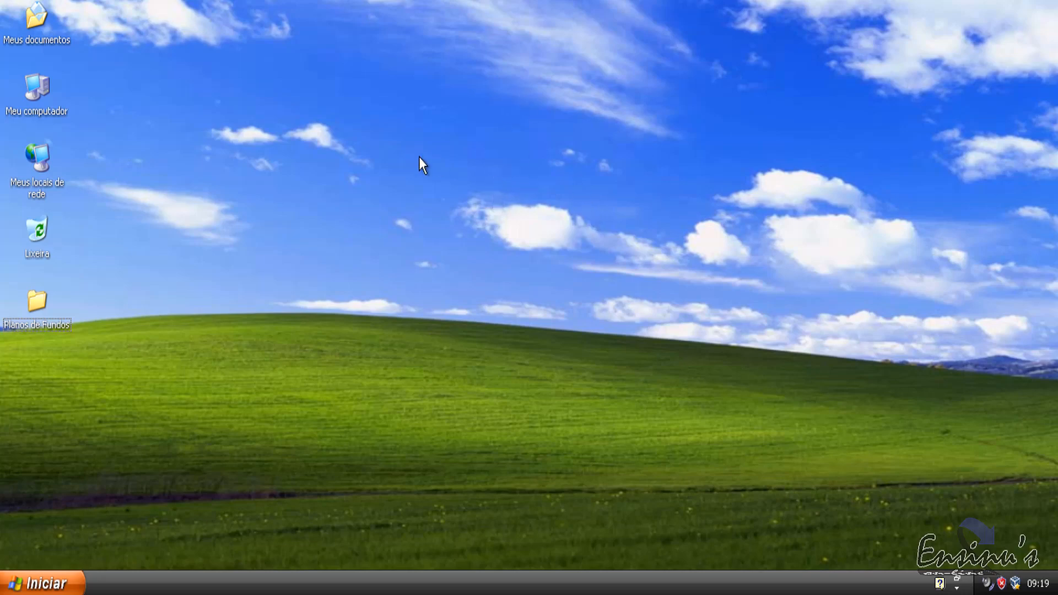
# Step: Open the Meus documentos and Planos de Fundos folders in separate windows and position them partly overlapping on the desktop
pyautogui.doubleClick(34, 18)
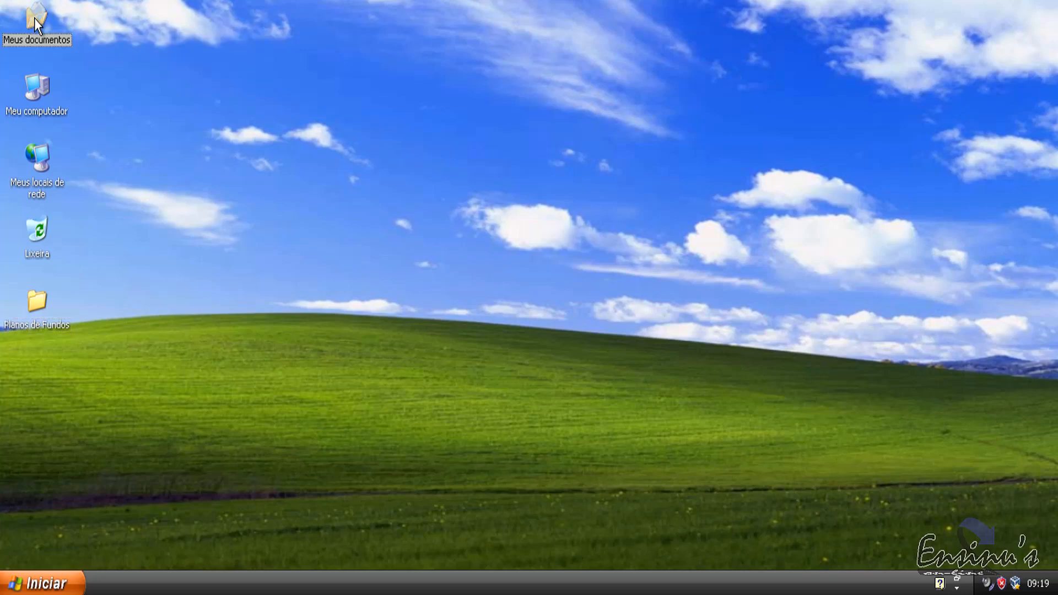
pyautogui.moveTo(743, 26); pyautogui.dragTo(807, 33)
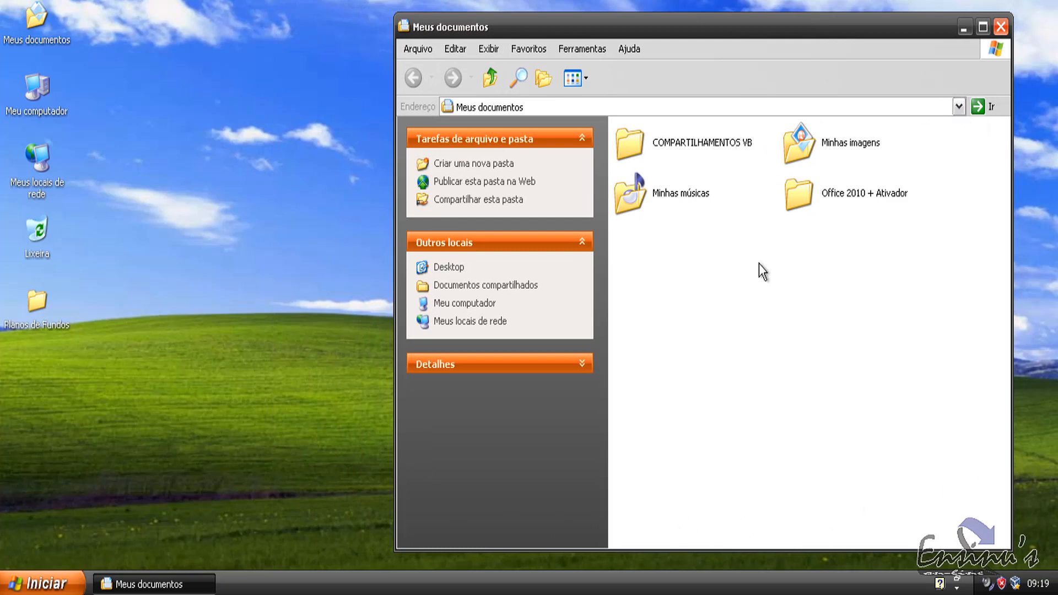
pyautogui.doubleClick(38, 300)
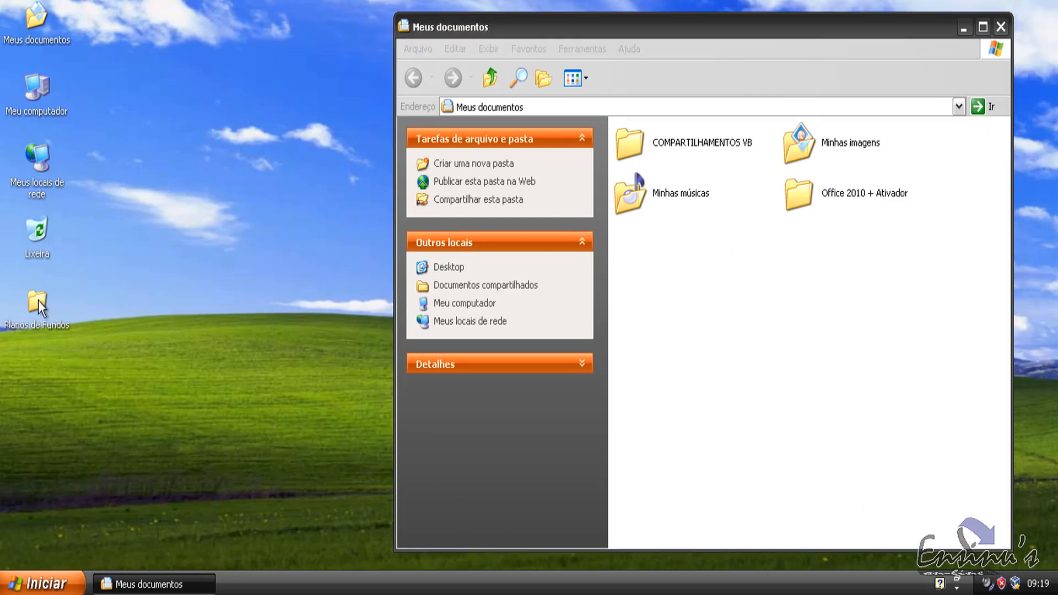
pyautogui.moveTo(470, 4); pyautogui.dragTo(465, 31)
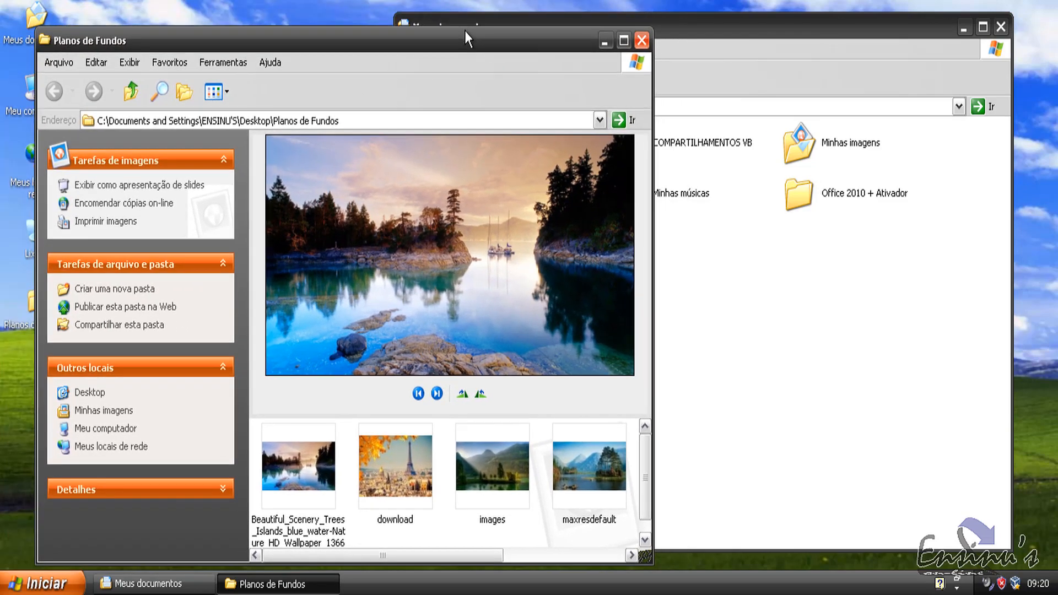
# Step: Shift the Meus documentos window up slightly and alternate which of the two overlapping folder windows is in front
pyautogui.moveTo(763, 28); pyautogui.dragTo(778, 9)
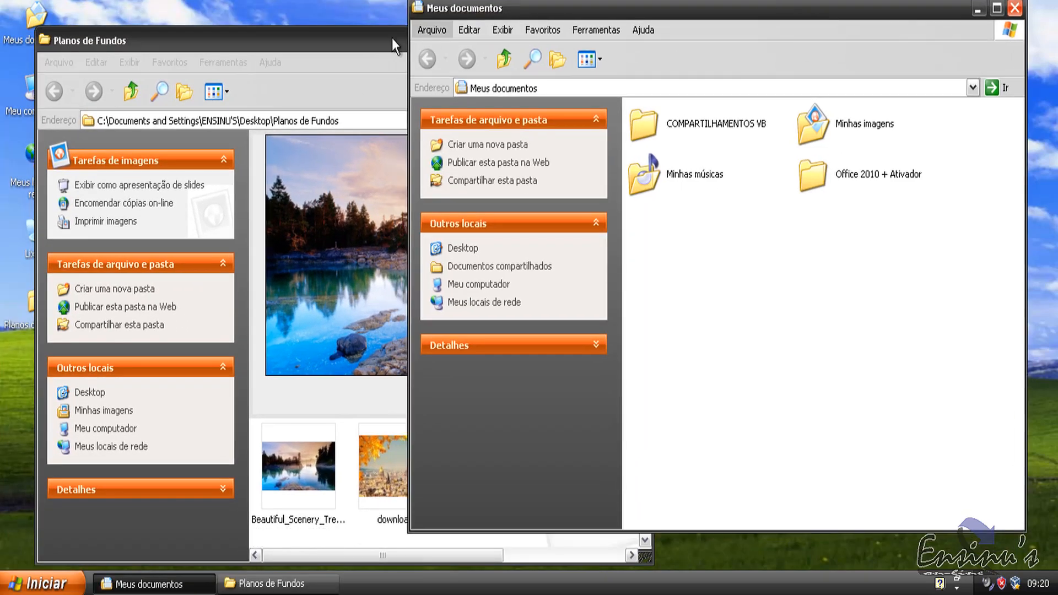
pyautogui.click(392, 38)
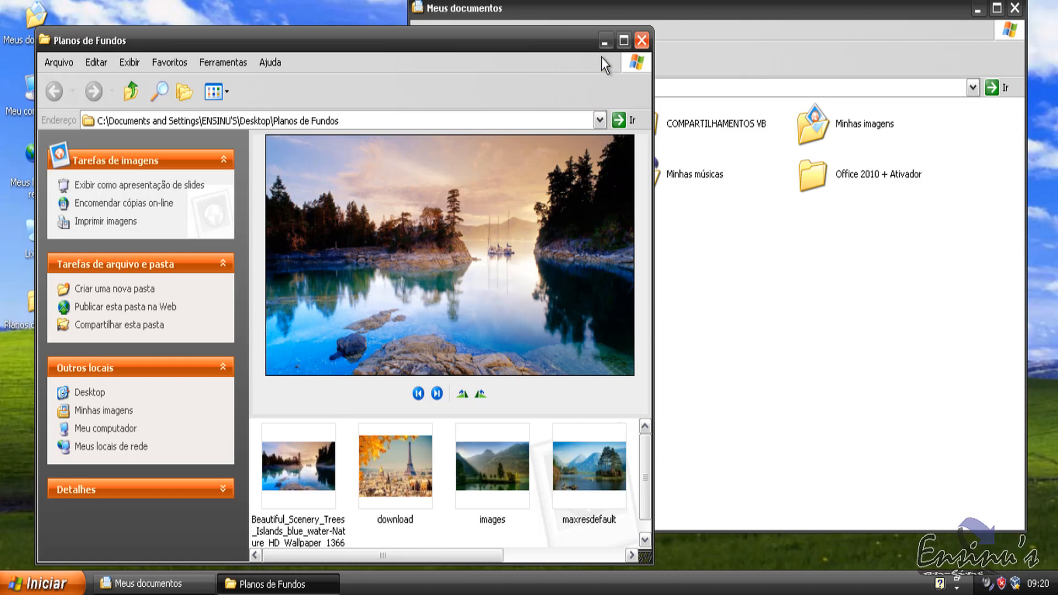
pyautogui.click(766, 8)
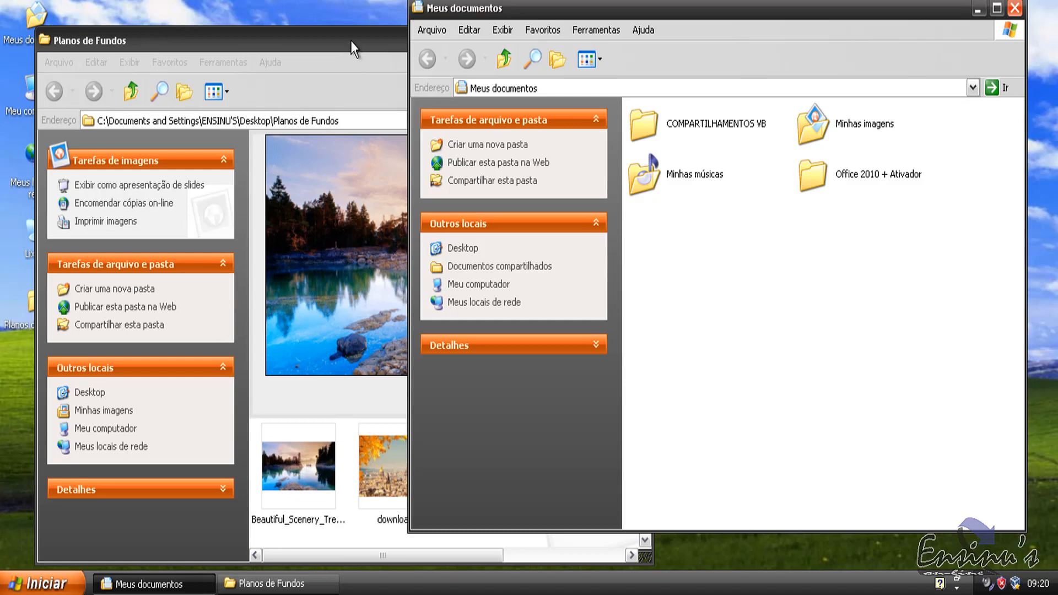
# Step: Move the Planos de Fundos window to the desktop's left edge, narrow it to about half the screen and extend it down to the taskbar
pyautogui.moveTo(350, 41); pyautogui.dragTo(593, 37)
pyautogui.moveTo(572, 35); pyautogui.dragTo(326, 15)
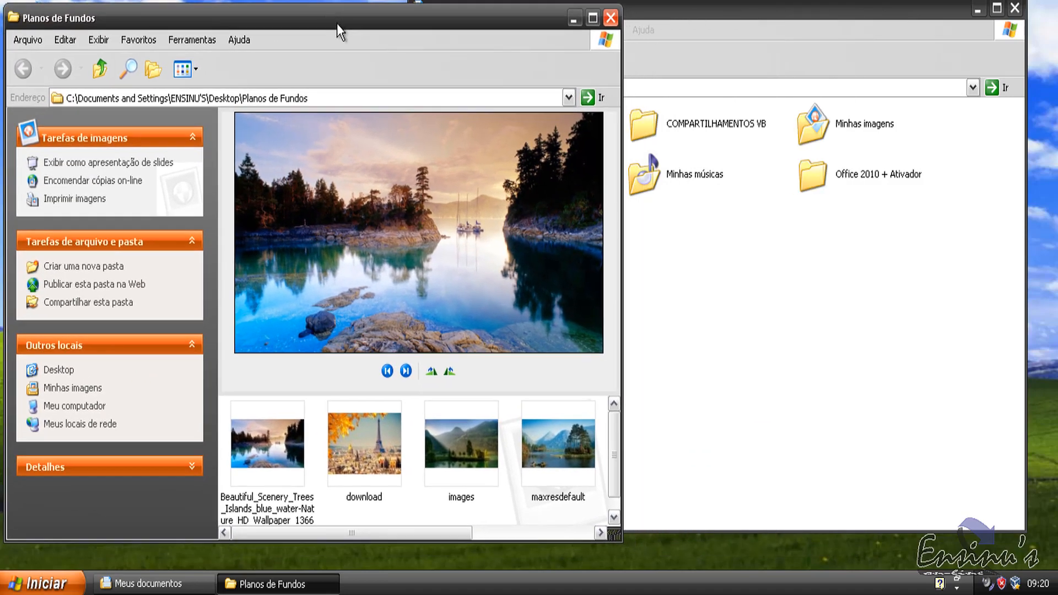
pyautogui.moveTo(622, 267); pyautogui.dragTo(482, 270)
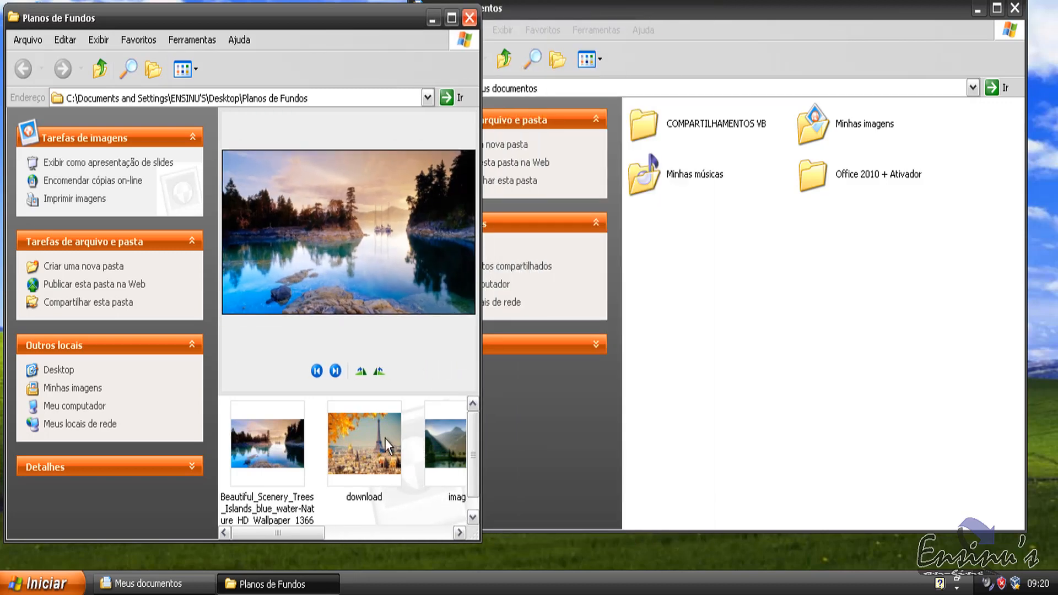
pyautogui.moveTo(353, 543); pyautogui.dragTo(366, 575)
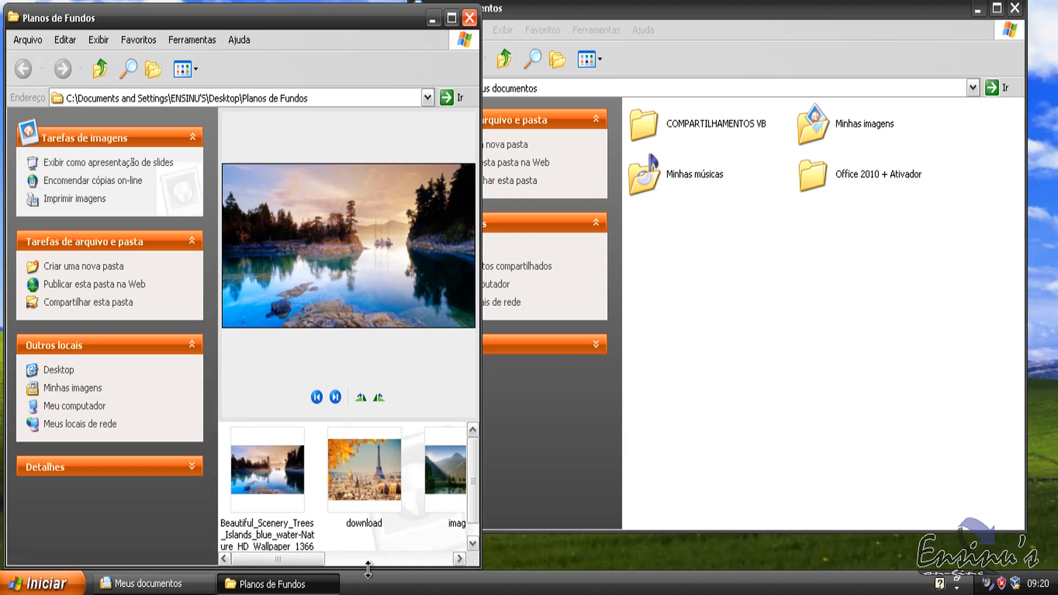
# Step: Resize the Meus documentos window to fill the right half of the desktop beside Planos de Fundos, down to the taskbar
pyautogui.click(727, 10)
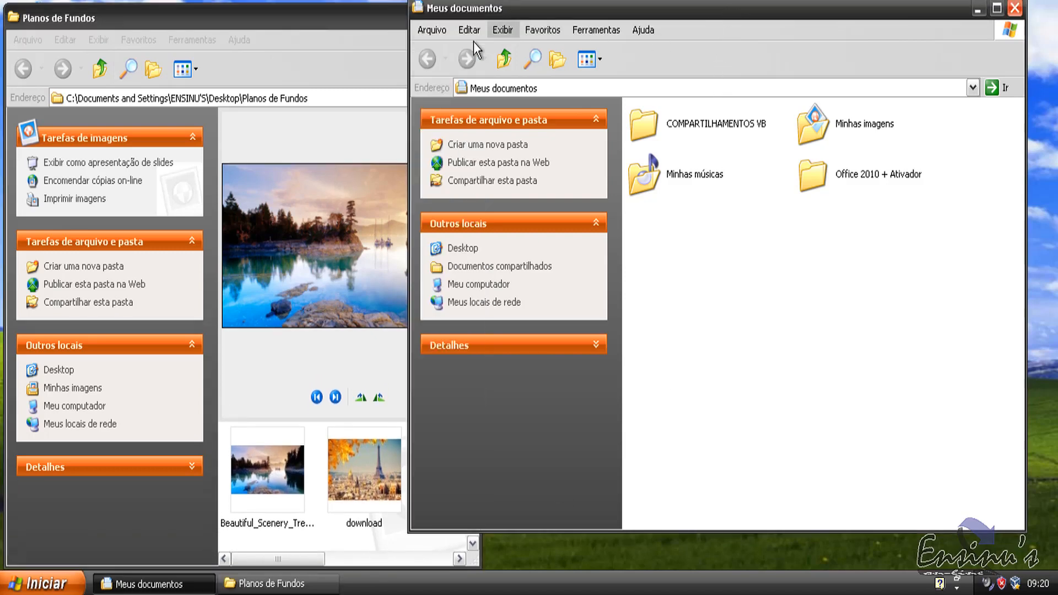
pyautogui.moveTo(407, 181); pyautogui.dragTo(485, 179)
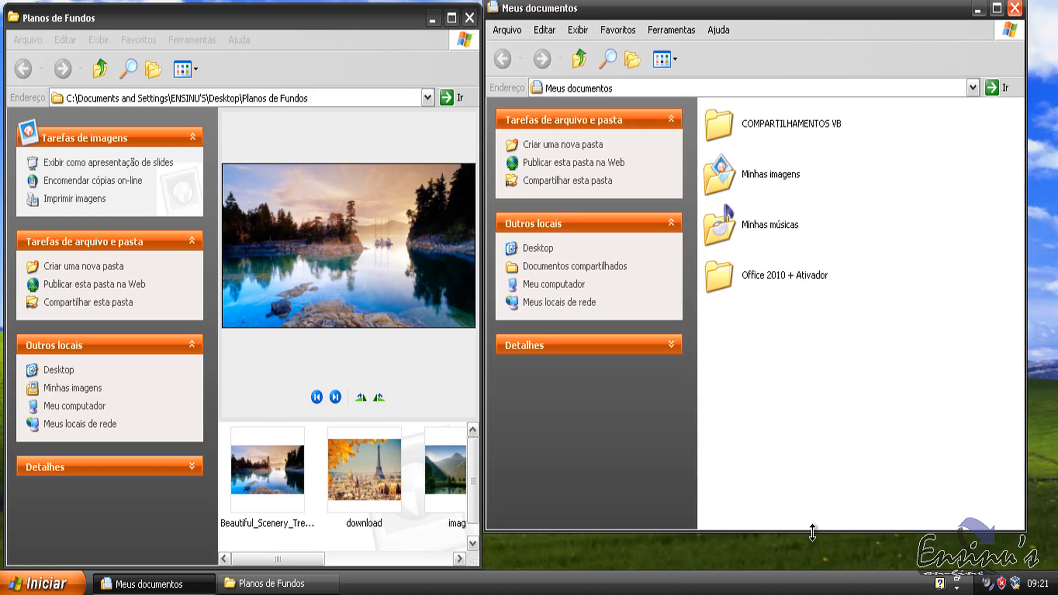
pyautogui.moveTo(812, 529); pyautogui.dragTo(812, 567)
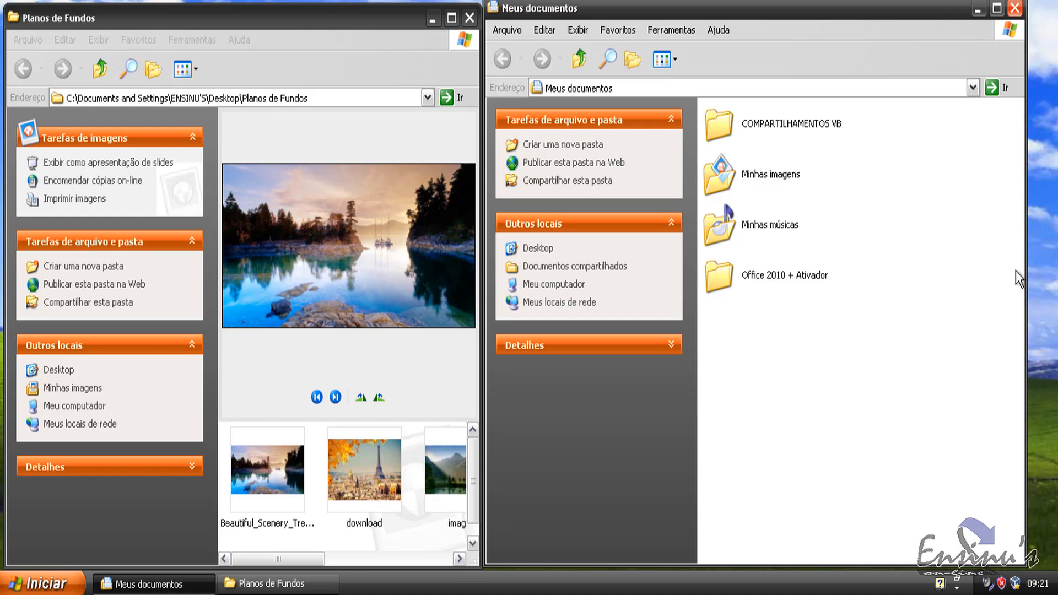
pyautogui.moveTo(1026, 275); pyautogui.dragTo(1055, 275)
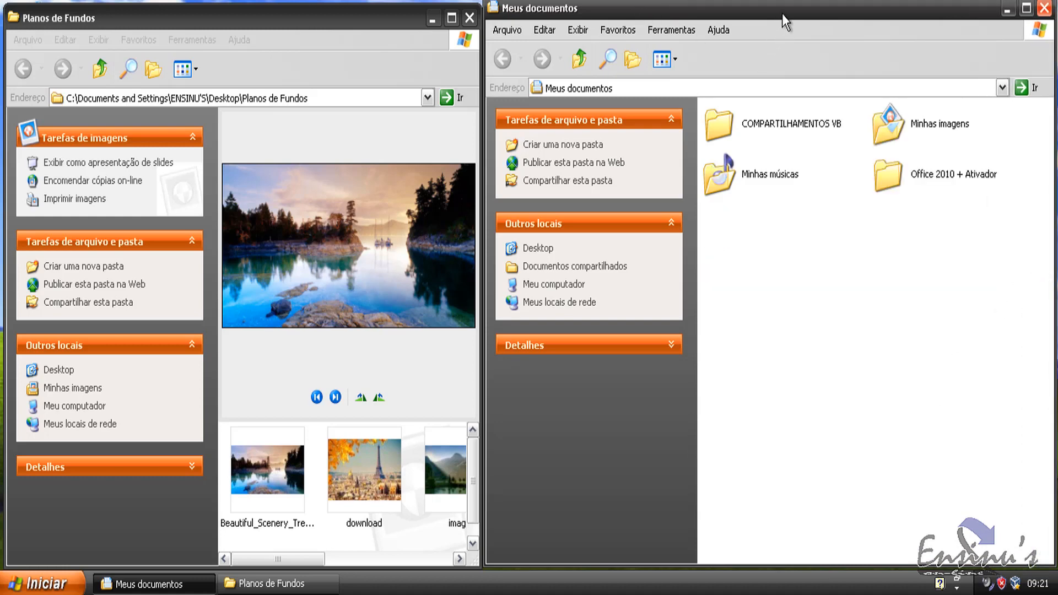
# Step: Align the Meus documentos window's top edge with the Planos de Fundos window and stretch its lower edge to the taskbar
pyautogui.moveTo(782, 15)
pyautogui.mouseDown()
pyautogui.moveTo(782, 28)
pyautogui.moveTo(782, 10)
pyautogui.mouseUp()
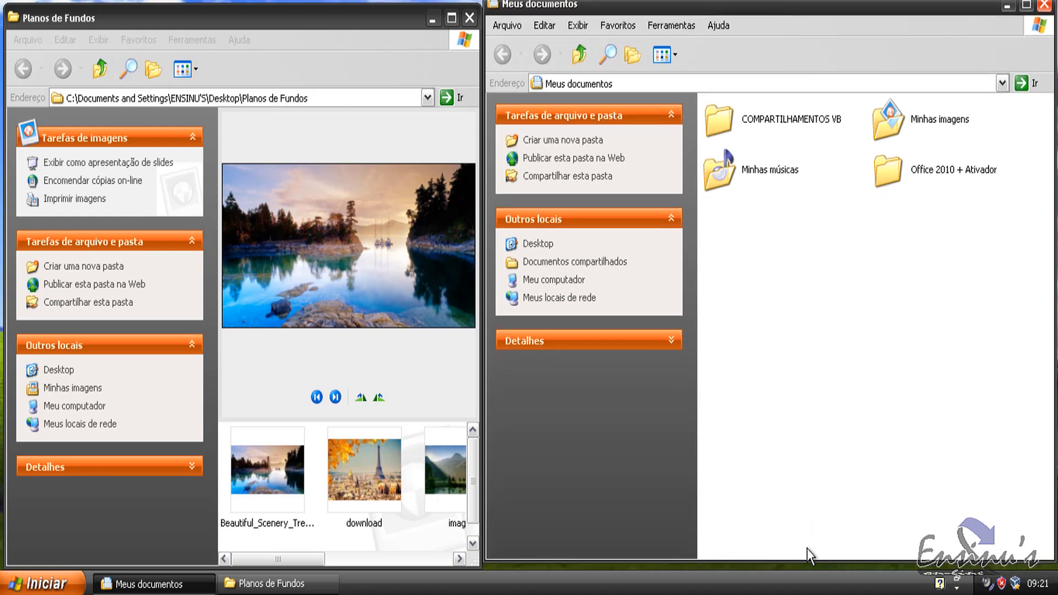
pyautogui.moveTo(812, 560); pyautogui.dragTo(811, 485)
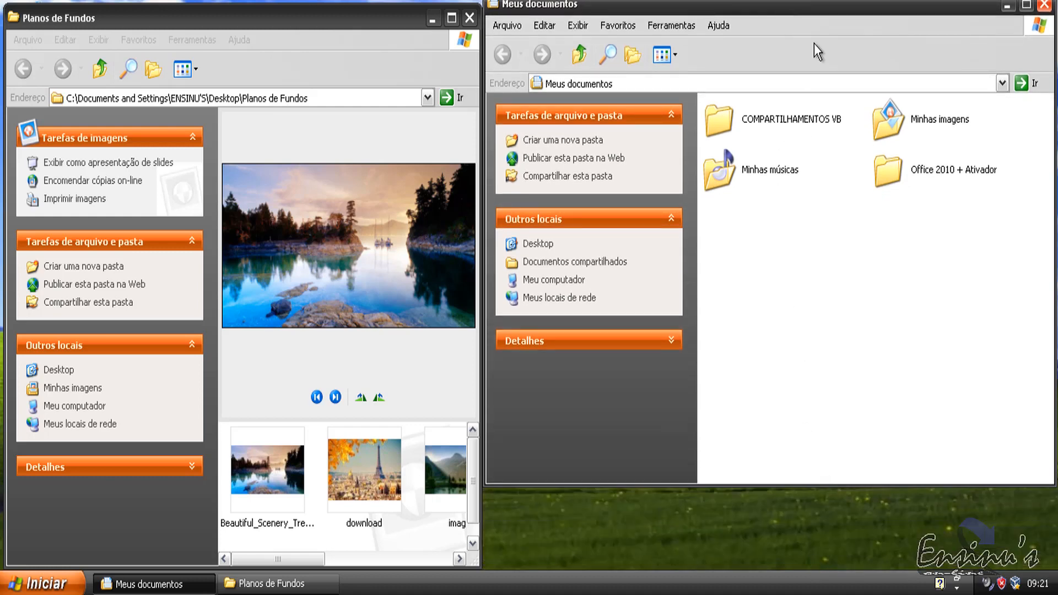
pyautogui.moveTo(845, 2); pyautogui.dragTo(846, 18)
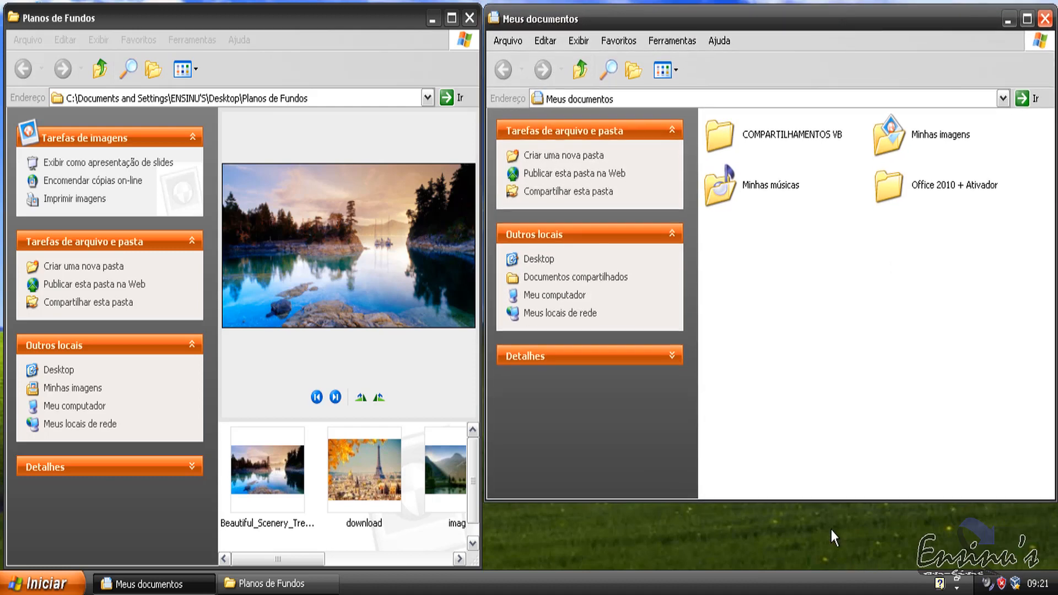
pyautogui.moveTo(834, 500); pyautogui.dragTo(833, 571)
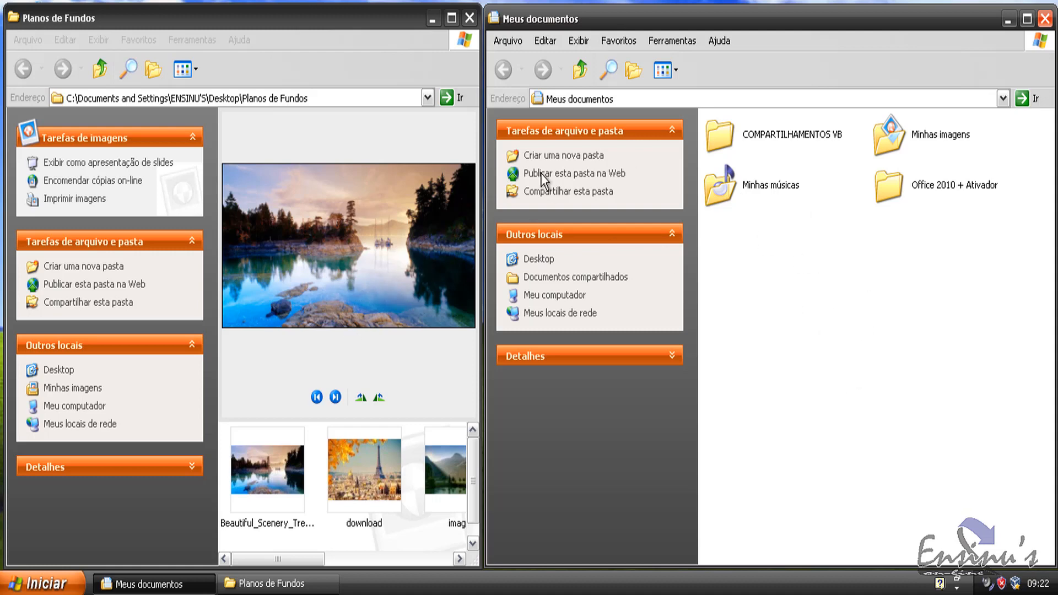
# Step: Switch the active window back and forth between Planos de Fundos and Meus documentos, ending on Planos de Fundos
pyautogui.click(368, 23)
pyautogui.click(742, 21)
pyautogui.click(346, 21)
pyautogui.click(735, 18)
pyautogui.click(288, 17)
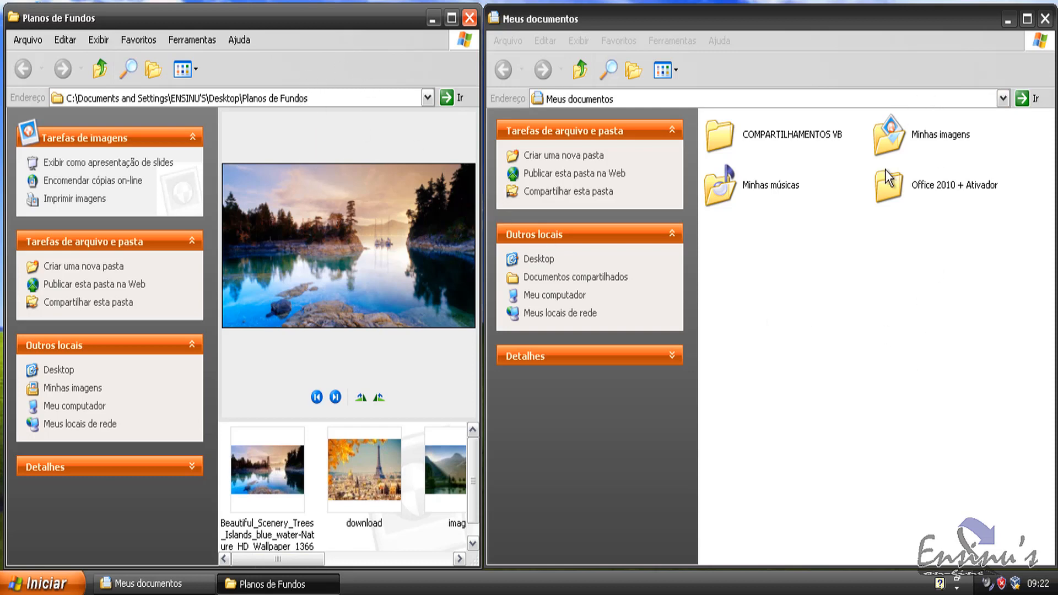
# Step: Narrow the Meus documentos window and shorten both folder windows to the same height, leaving space above the taskbar
pyautogui.moveTo(1053, 359); pyautogui.dragTo(982, 354)
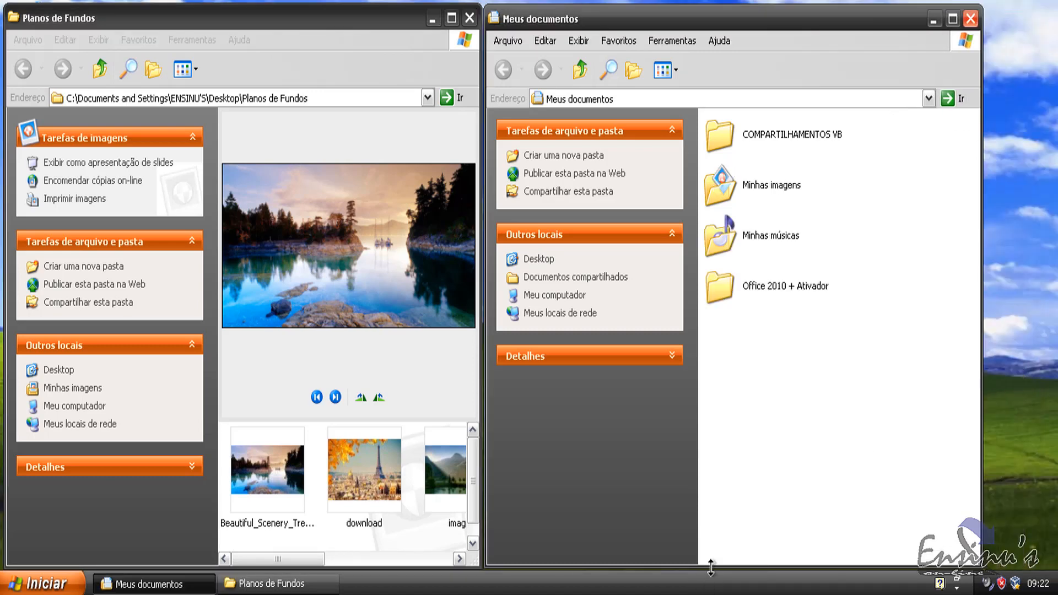
pyautogui.moveTo(711, 568); pyautogui.dragTo(667, 496)
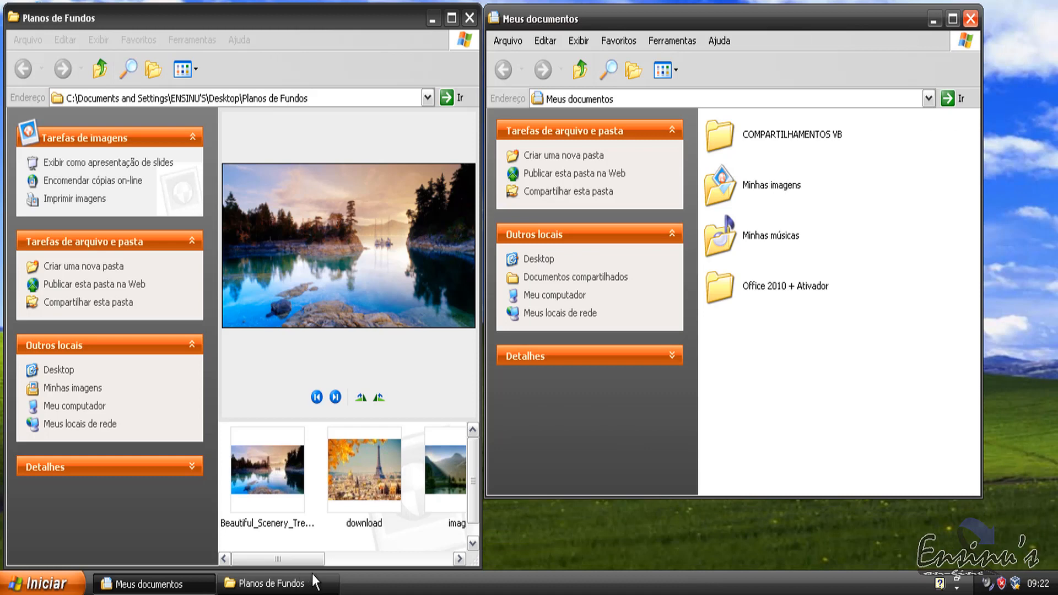
pyautogui.moveTo(379, 567); pyautogui.dragTo(378, 496)
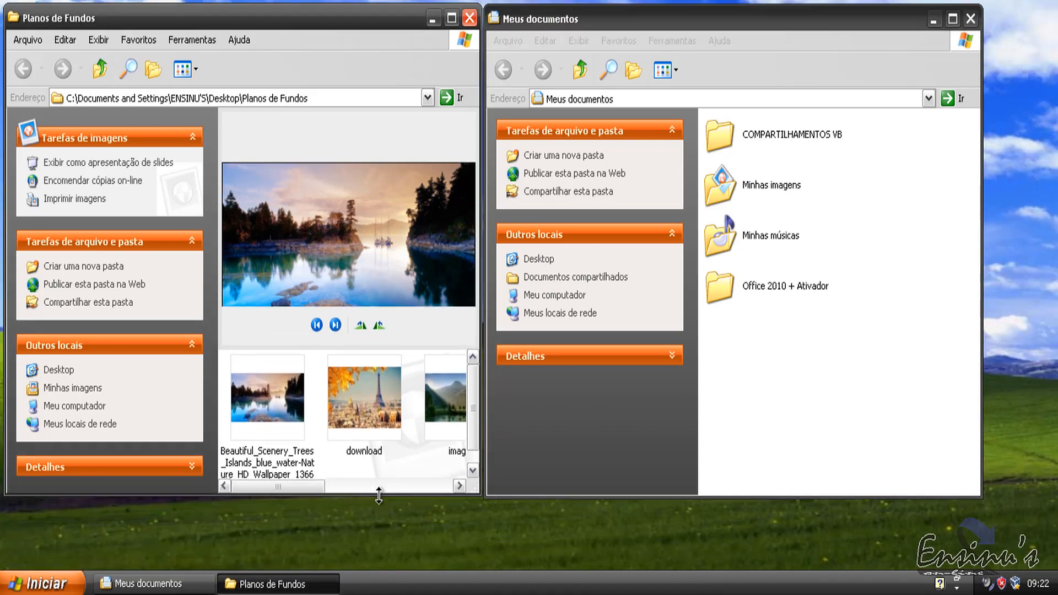
# Step: Move both folder windows away from their side-by-side layout so that Planos de Fundos partly overlaps Meus documentos
pyautogui.moveTo(348, 17); pyautogui.dragTo(466, 50)
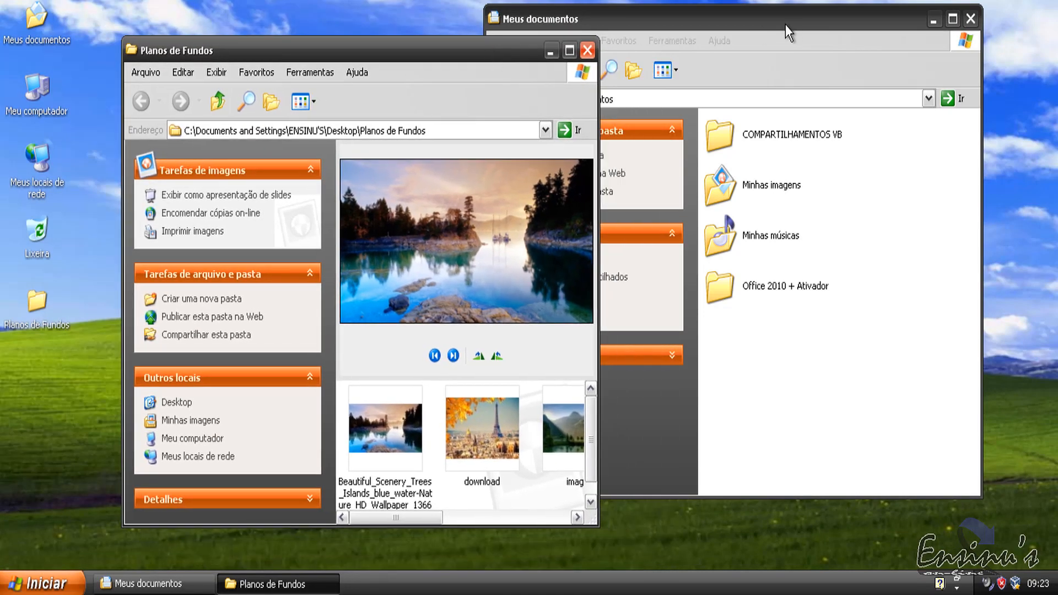
pyautogui.moveTo(785, 32); pyautogui.dragTo(838, 35)
pyautogui.moveTo(445, 36); pyautogui.dragTo(396, 41)
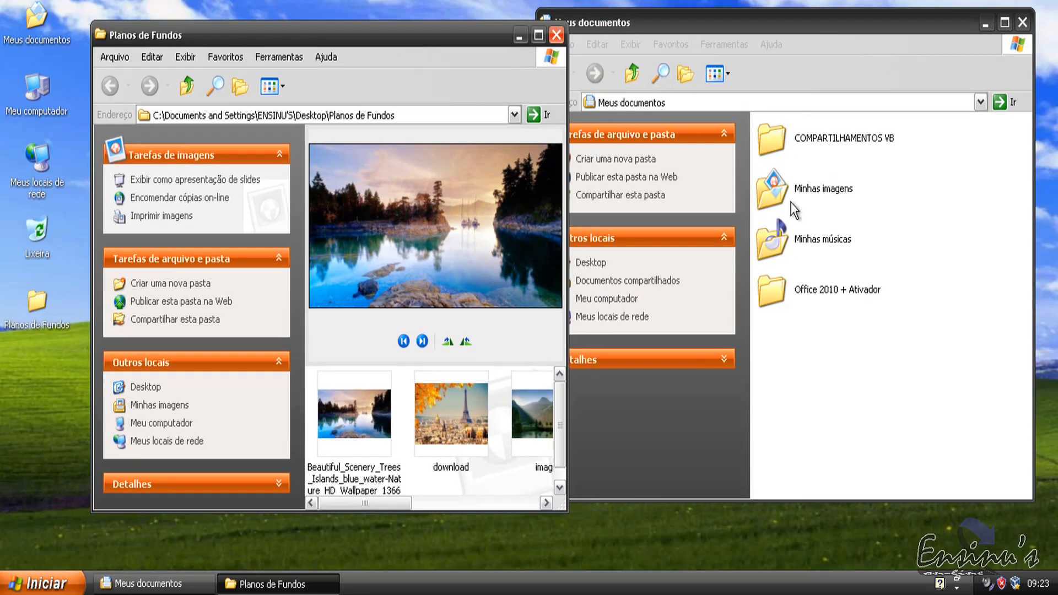
pyautogui.moveTo(484, 38); pyautogui.dragTo(506, 58)
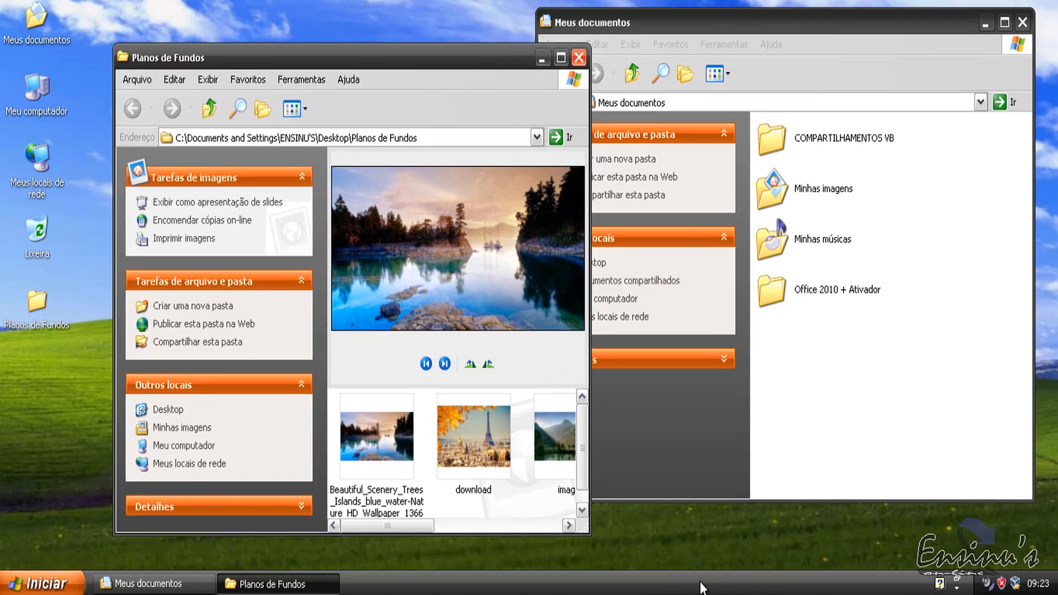
# Step: View the taskbar's window arrangement options and dismiss them without choosing one
pyautogui.rightClick(753, 588)
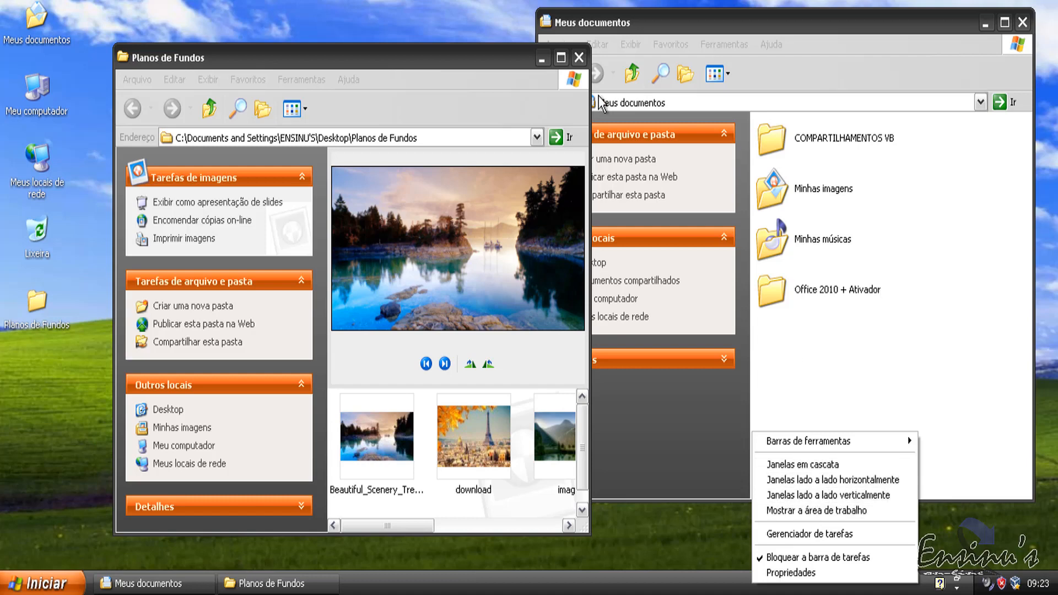
pyautogui.click(316, 59)
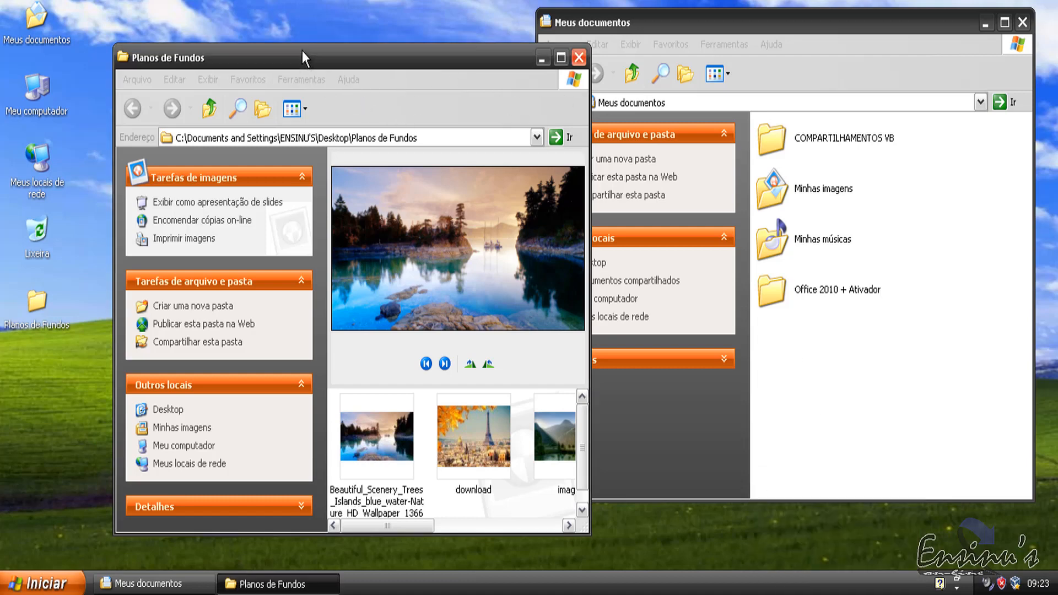
# Step: Reposition both folder windows slightly, keeping Planos de Fundos in front and overlapping the edge of Meus documentos
pyautogui.moveTo(315, 58)
pyautogui.mouseDown()
pyautogui.moveTo(290, 51)
pyautogui.moveTo(304, 46)
pyautogui.mouseUp()
pyautogui.moveTo(875, 12); pyautogui.dragTo(874, 26)
pyautogui.moveTo(430, 41); pyautogui.dragTo(442, 57)
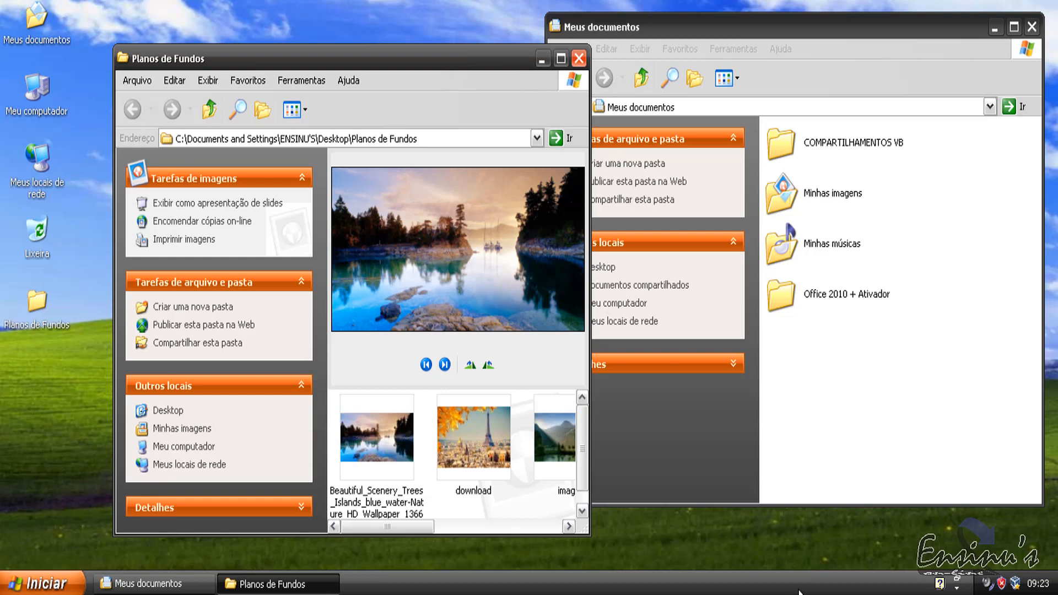
# Step: Arrange the two folder windows in cascade, and follow with the Janelas lado a lado horizontalmente arrangement
pyautogui.rightClick(781, 589)
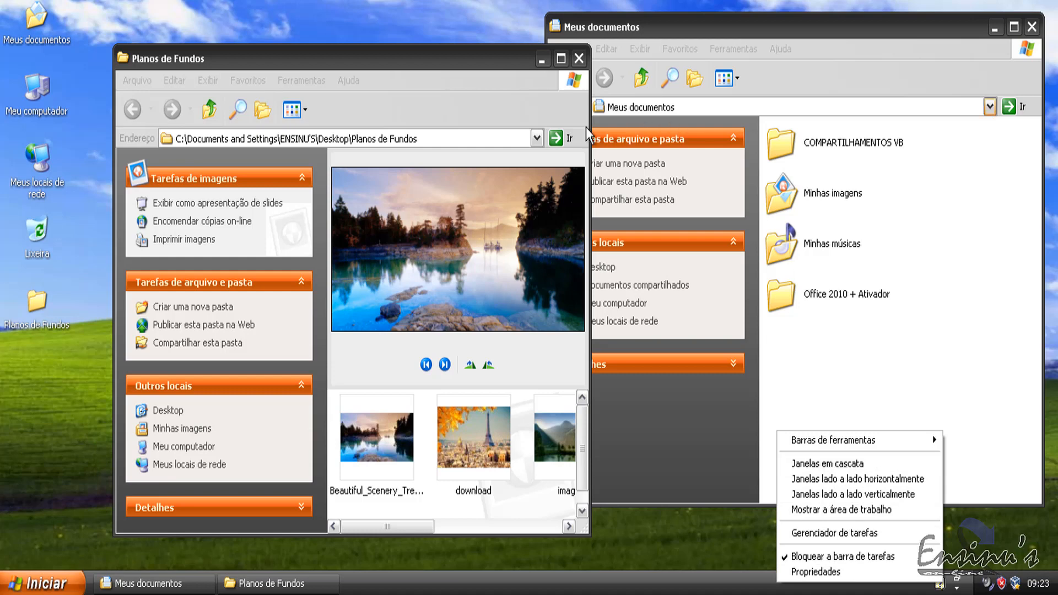
pyautogui.click(844, 465)
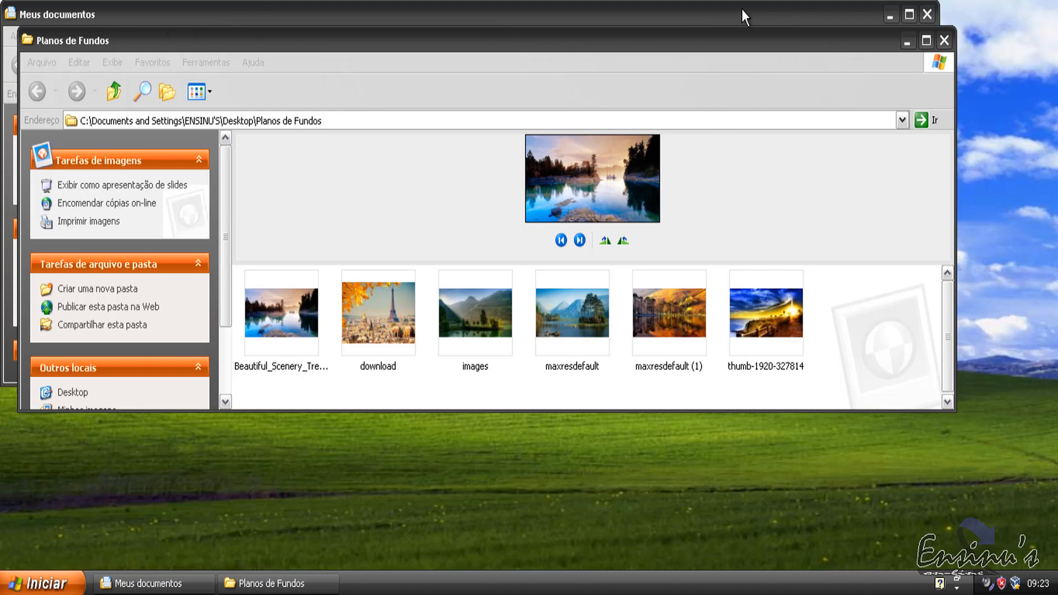
pyautogui.rightClick(751, 587)
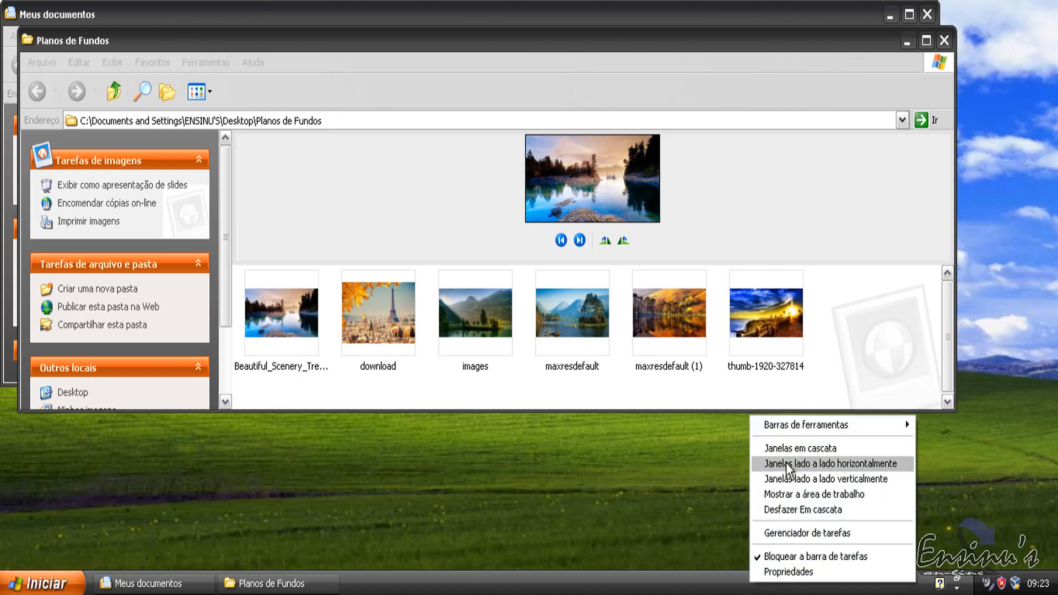
pyautogui.click(827, 465)
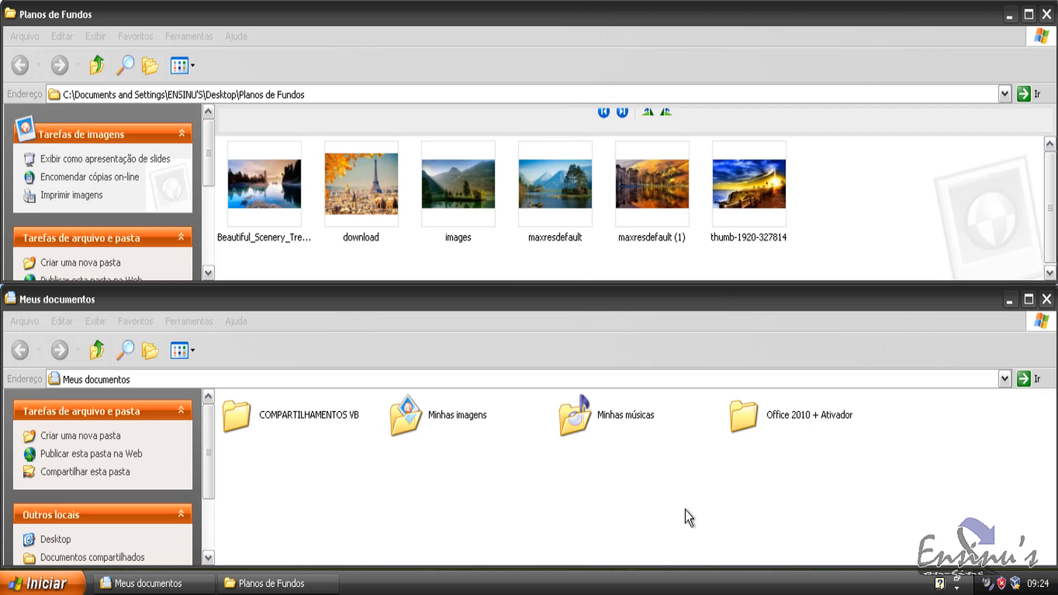
# Step: Arrange the two folder windows with the Janelas lado a lado verticalmente option
pyautogui.rightClick(788, 582)
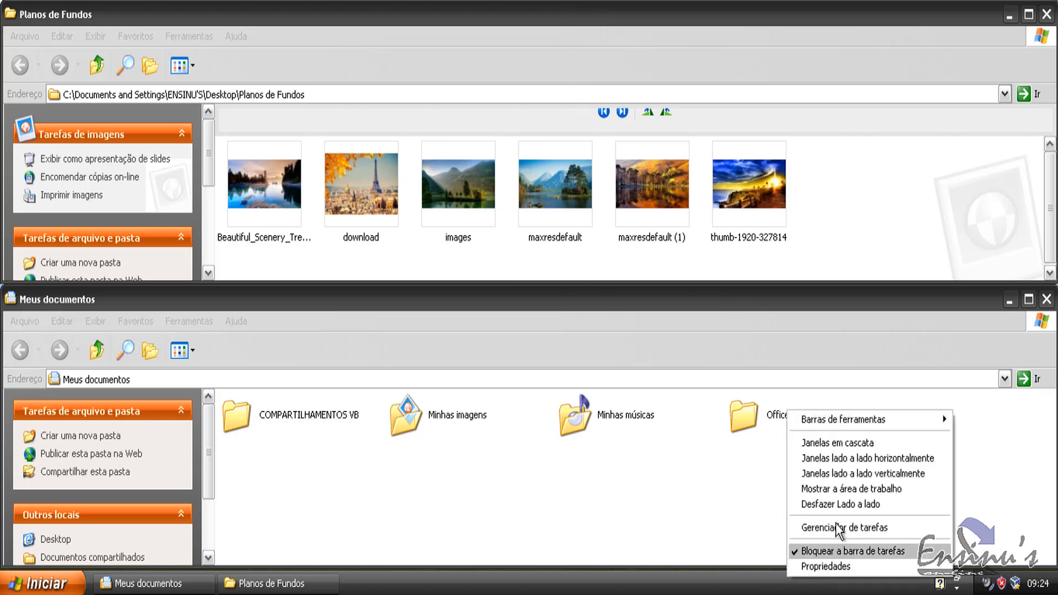
pyautogui.click(839, 475)
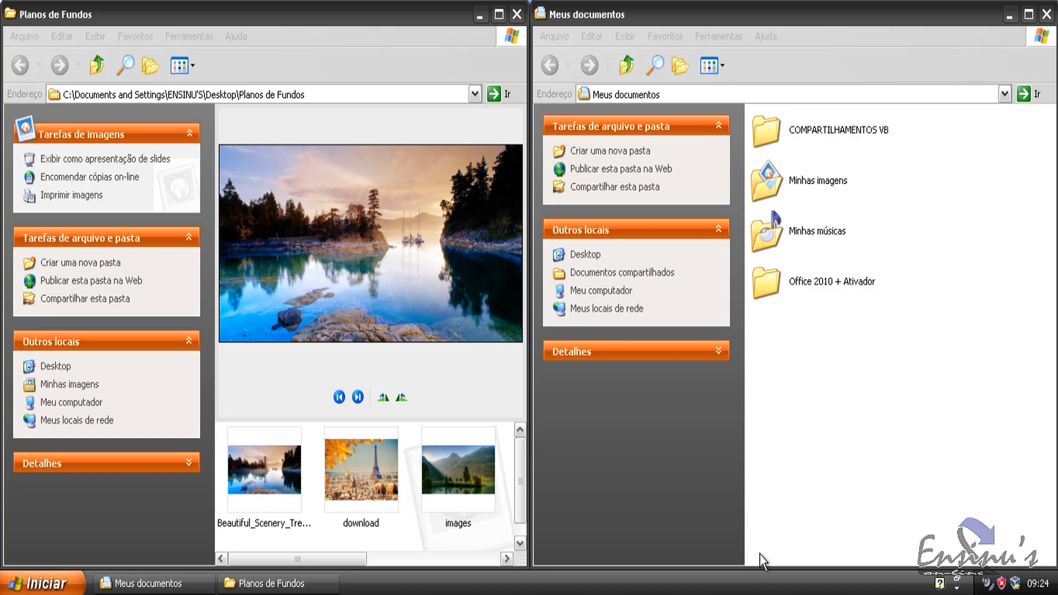
# Step: Show the desktop with Mostrar a área de trabalho, and restore the Meus documentos and Planos de Fundos windows
pyautogui.rightClick(754, 582)
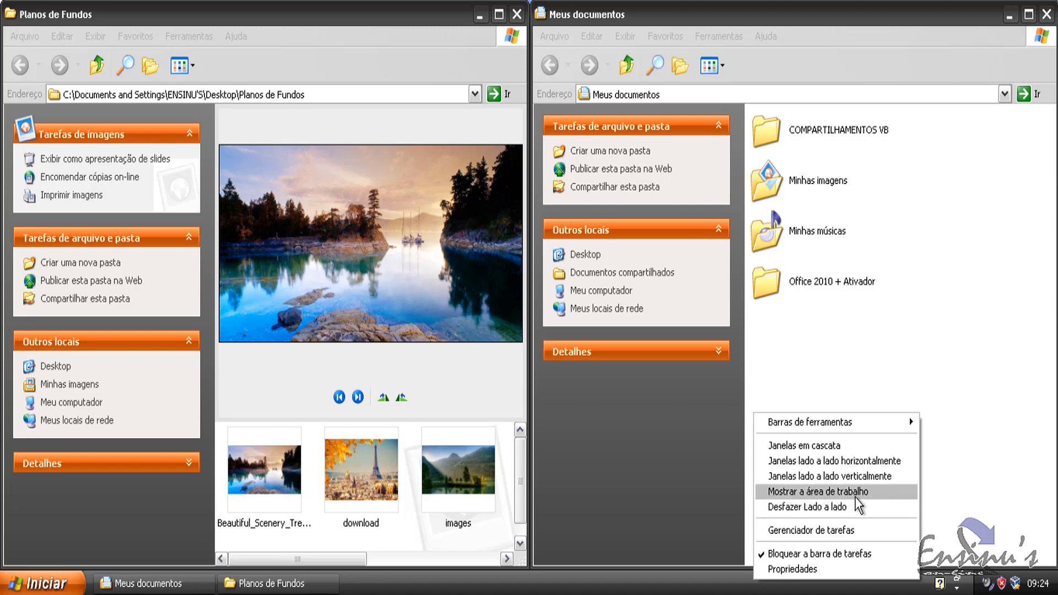
pyautogui.click(864, 493)
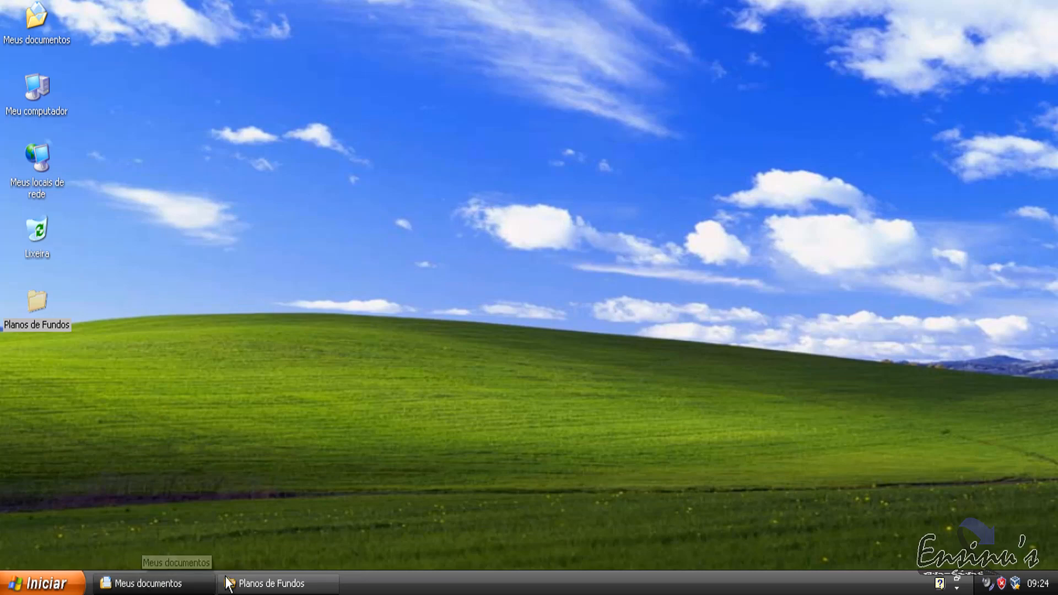
pyautogui.click(196, 582)
pyautogui.click(282, 586)
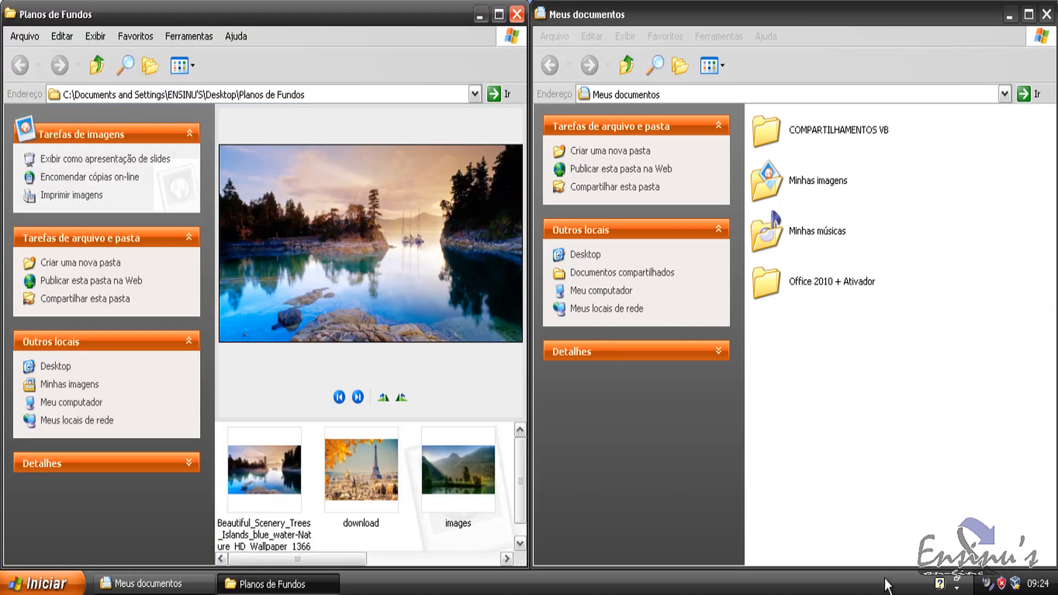
# Step: Apply Desfazer Minimizar tudo, and view the taskbar's arrangement options again before dismissing them and activating Meus documentos
pyautogui.rightClick(785, 576)
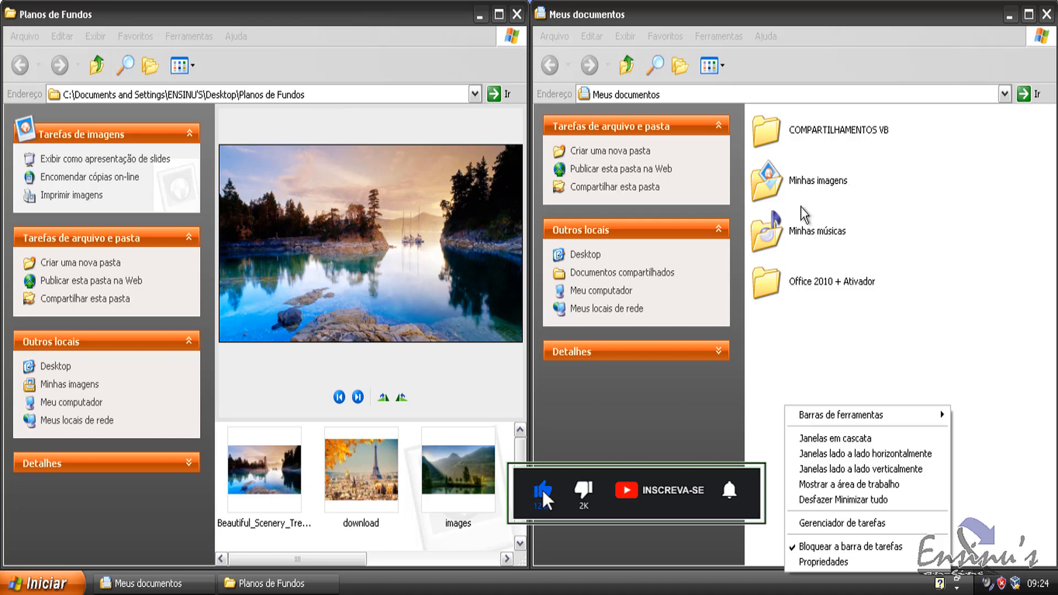
pyautogui.click(883, 500)
pyautogui.rightClick(694, 576)
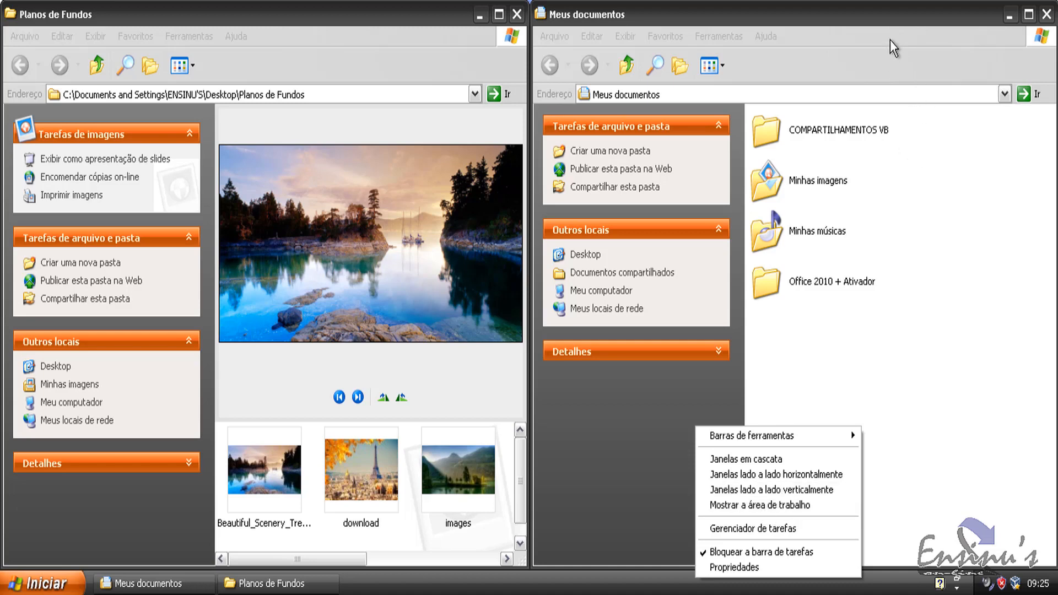
pyautogui.click(933, 355)
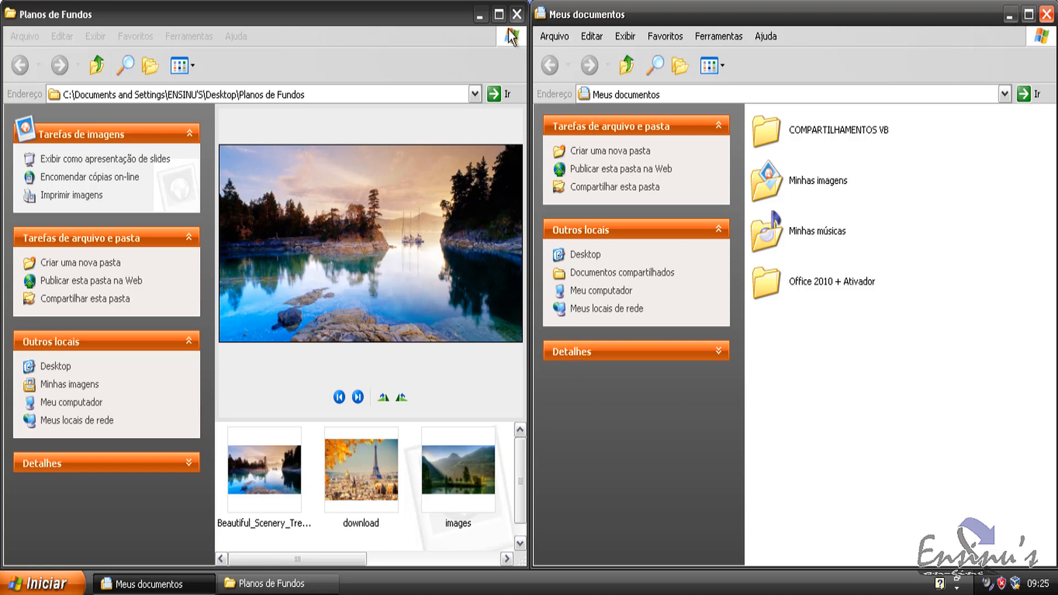
# Step: Cascade the folder windows with Meus documentos in front, and tile them horizontally with Meus documentos above Planos de Fundos
pyautogui.rightClick(729, 587)
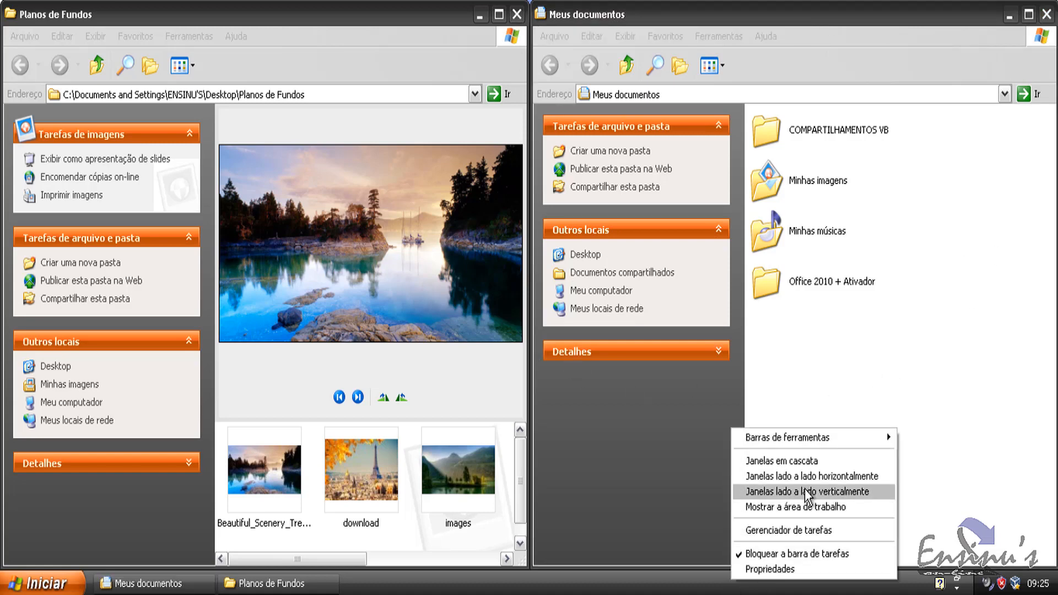
pyautogui.click(781, 461)
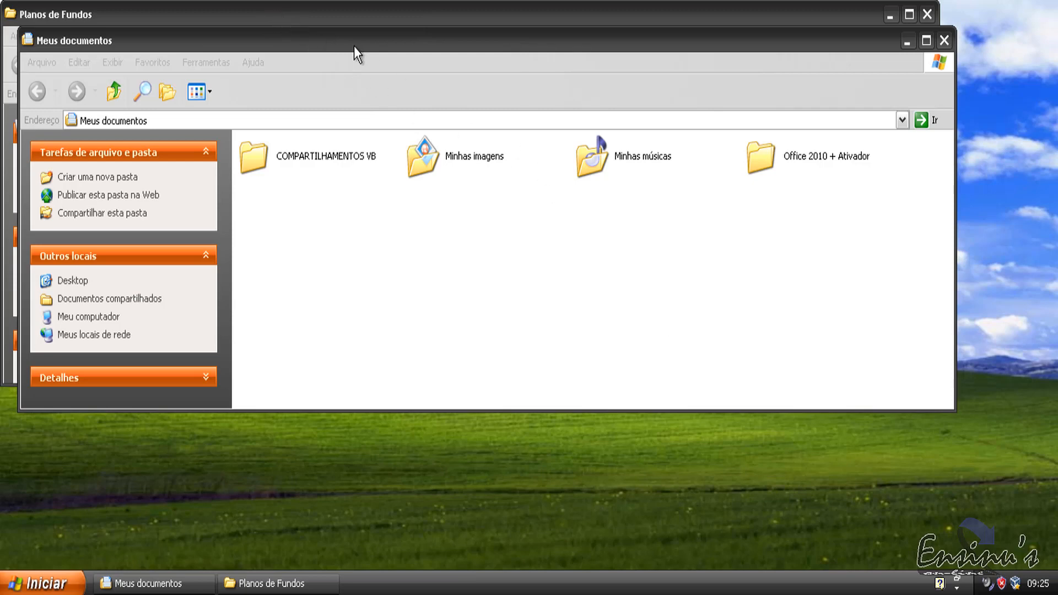
pyautogui.rightClick(765, 587)
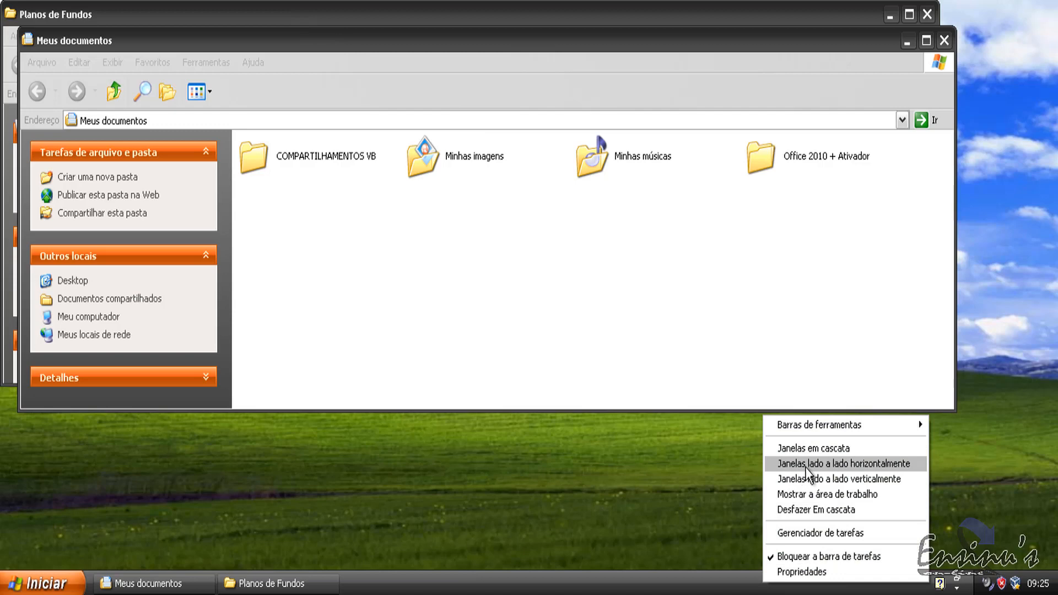
pyautogui.click(828, 464)
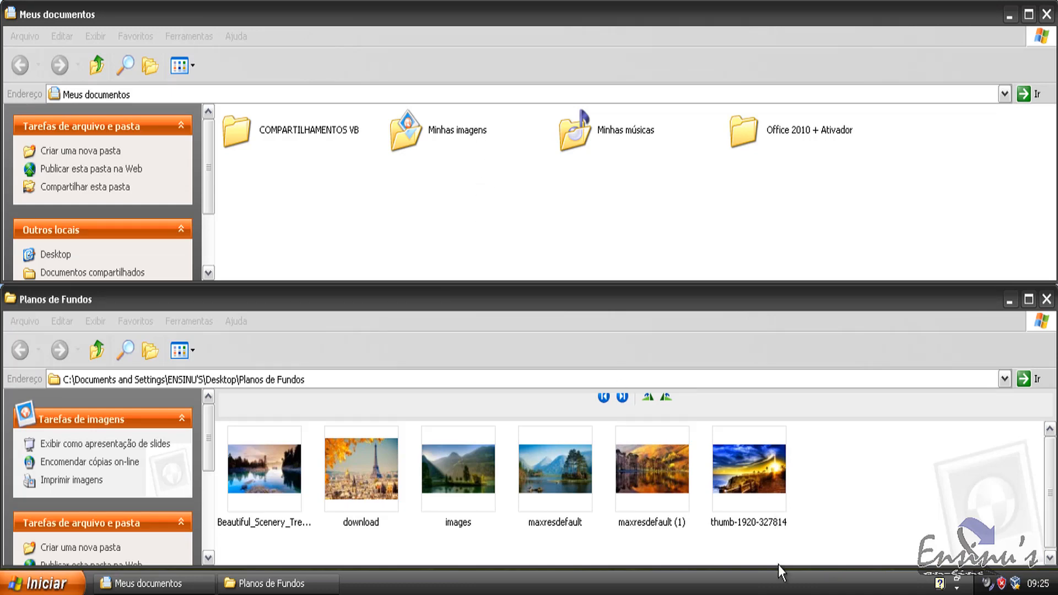
# Step: Tile the windows vertically so that Meus documentos and Planos de Fundos each fill half of the screen
pyautogui.rightClick(770, 579)
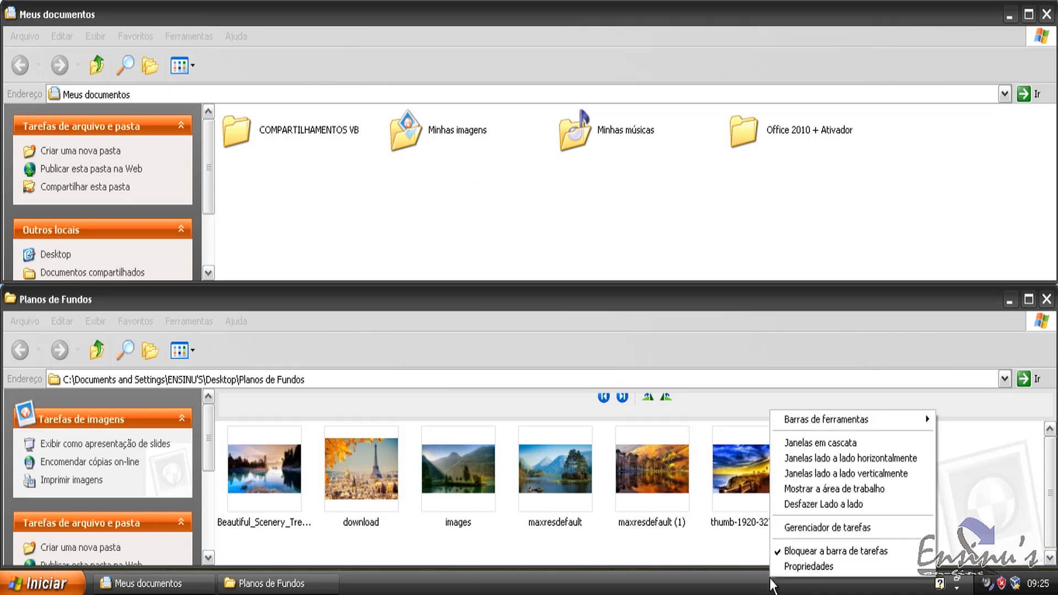
pyautogui.click(823, 473)
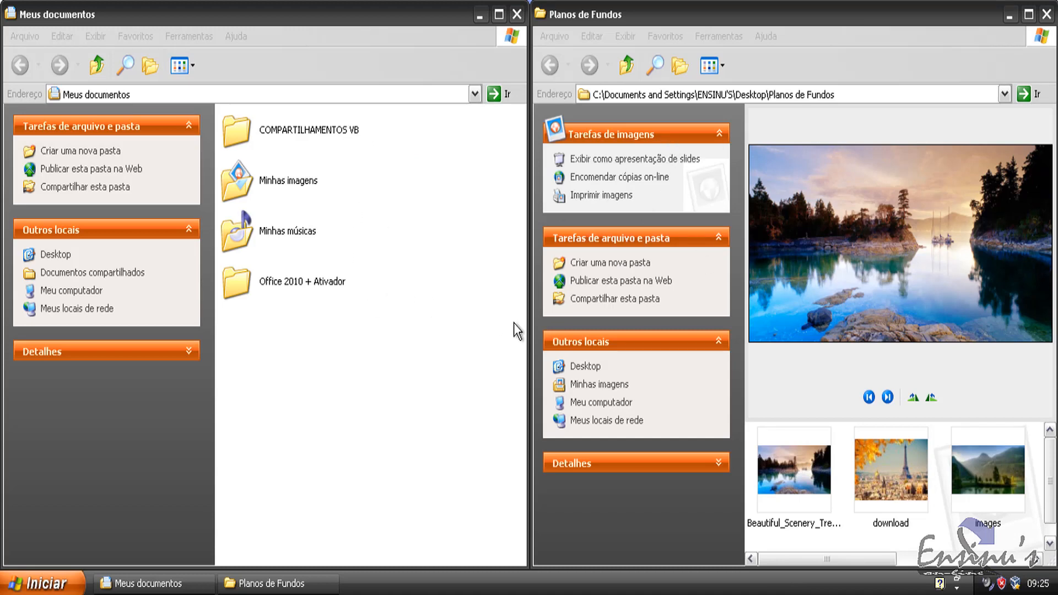
# Step: Minimize everything to the desktop again, and bring back Meus documentos followed by Planos de Fundos
pyautogui.rightClick(679, 589)
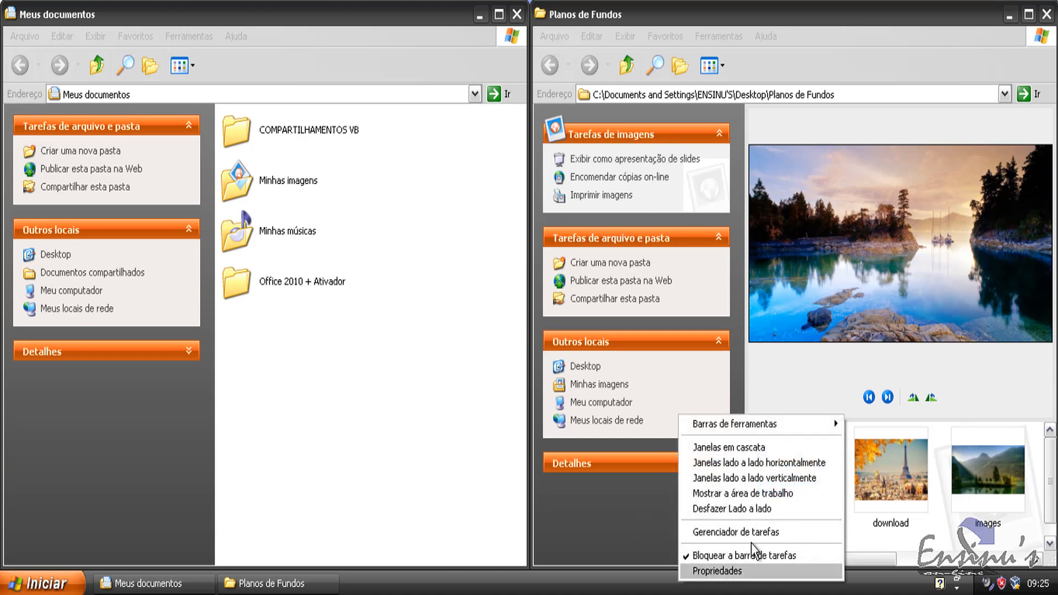
pyautogui.click(751, 494)
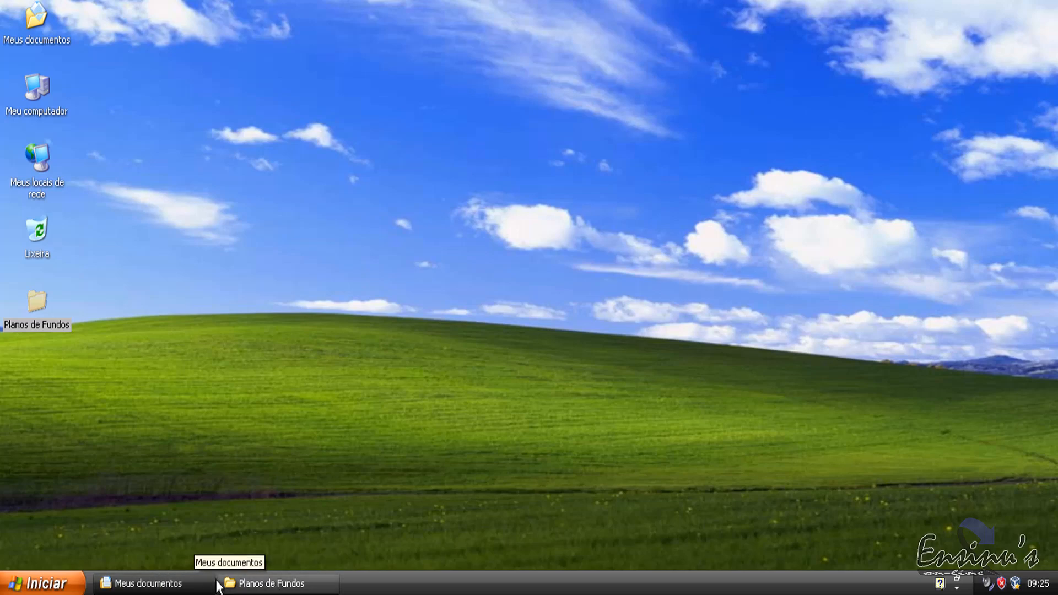
pyautogui.click(187, 584)
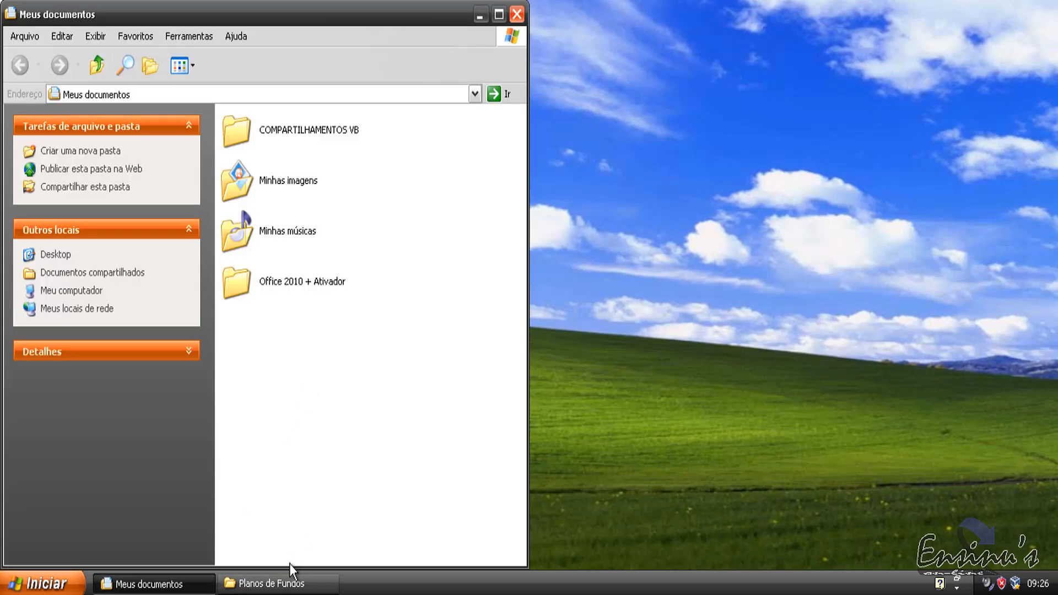
pyautogui.click(292, 583)
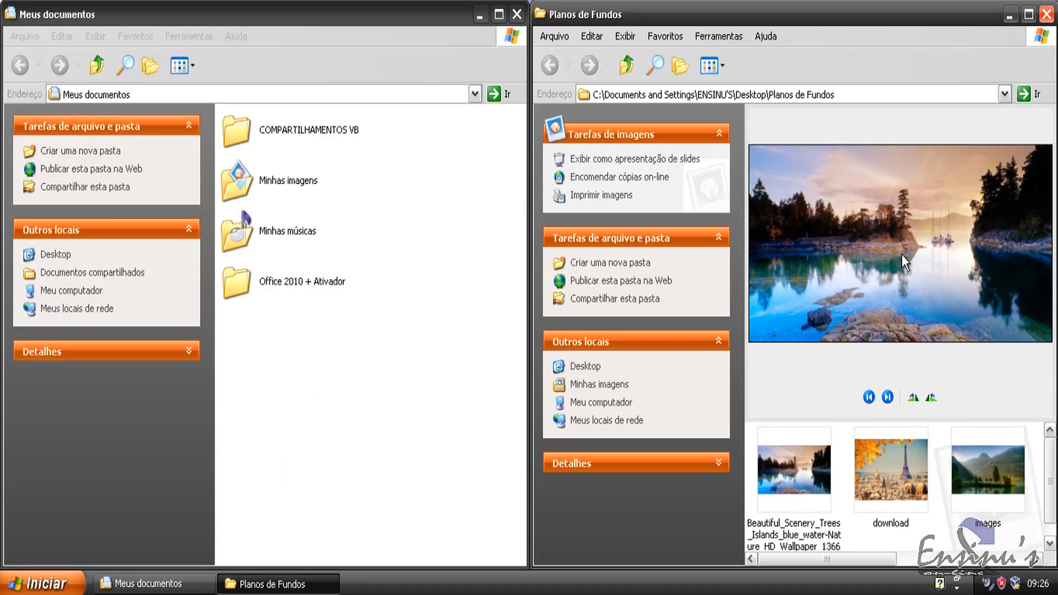
# Step: Close the Planos de Fundos and Meus documentos windows
pyautogui.click(1046, 15)
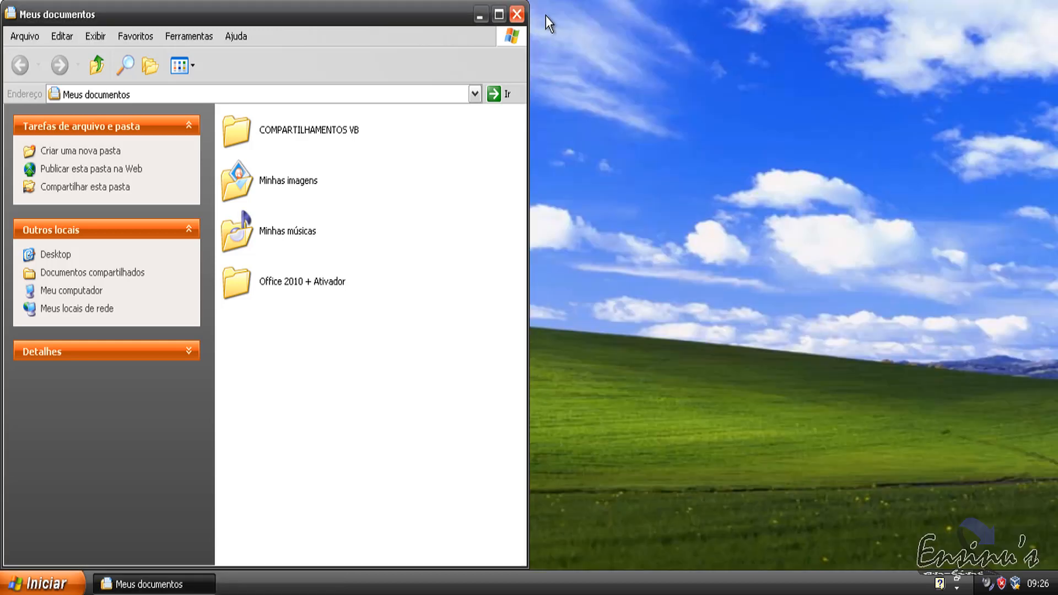
pyautogui.click(517, 14)
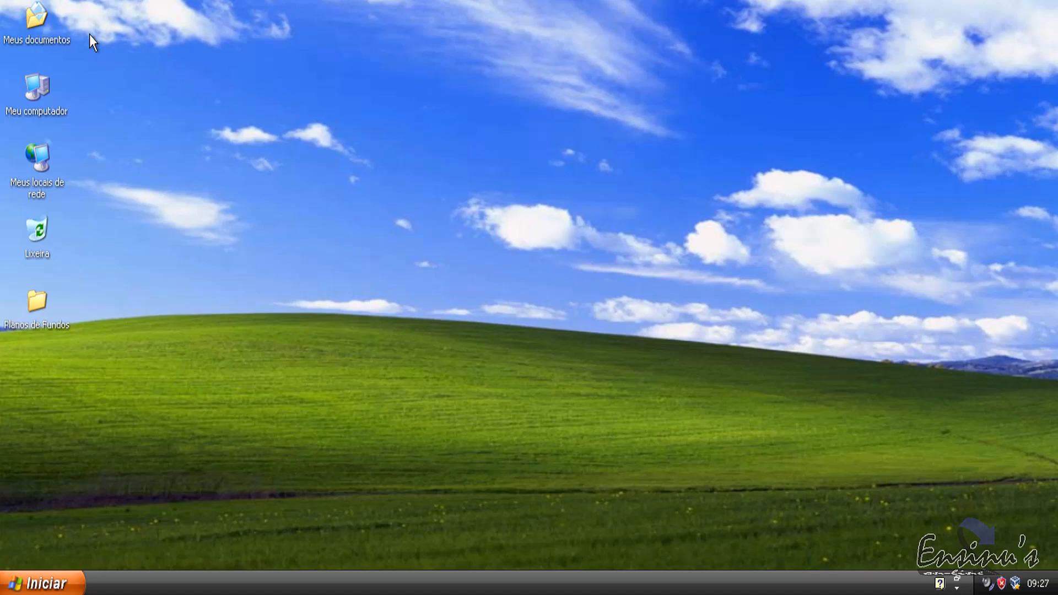
# Step: Scatter the Meus documentos, Meu computador, Meus locais de rede, Lixeira and Planos de Fundos icons across the desktop
pyautogui.moveTo(42, 25); pyautogui.dragTo(981, 77)
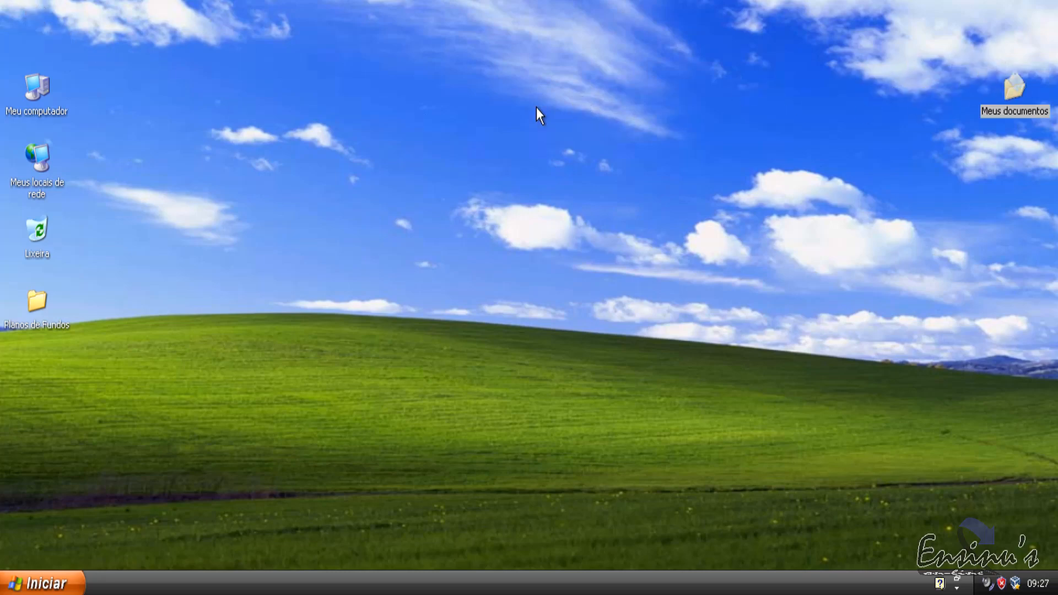
pyautogui.moveTo(35, 90); pyautogui.dragTo(865, 232)
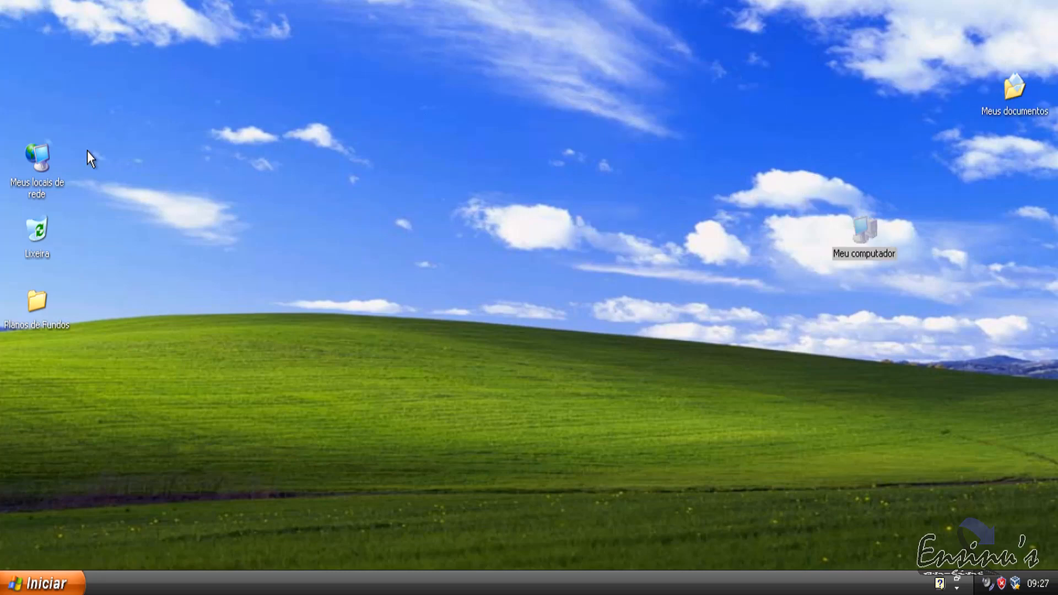
pyautogui.moveTo(28, 159); pyautogui.dragTo(630, 87)
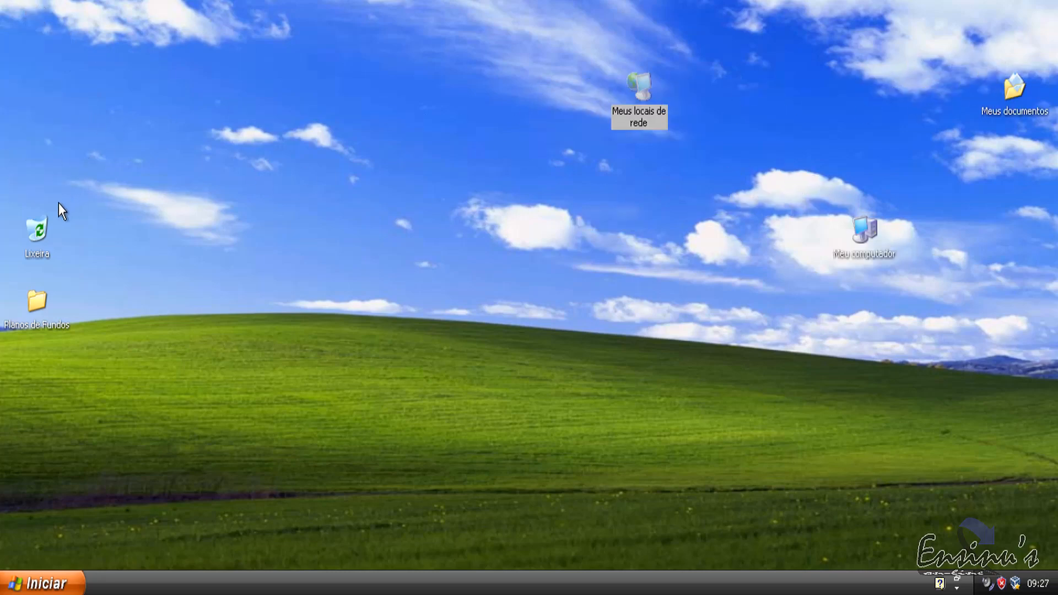
pyautogui.moveTo(37, 230); pyautogui.dragTo(789, 305)
pyautogui.moveTo(37, 303); pyautogui.dragTo(793, 451)
pyautogui.moveTo(793, 307); pyautogui.dragTo(719, 307)
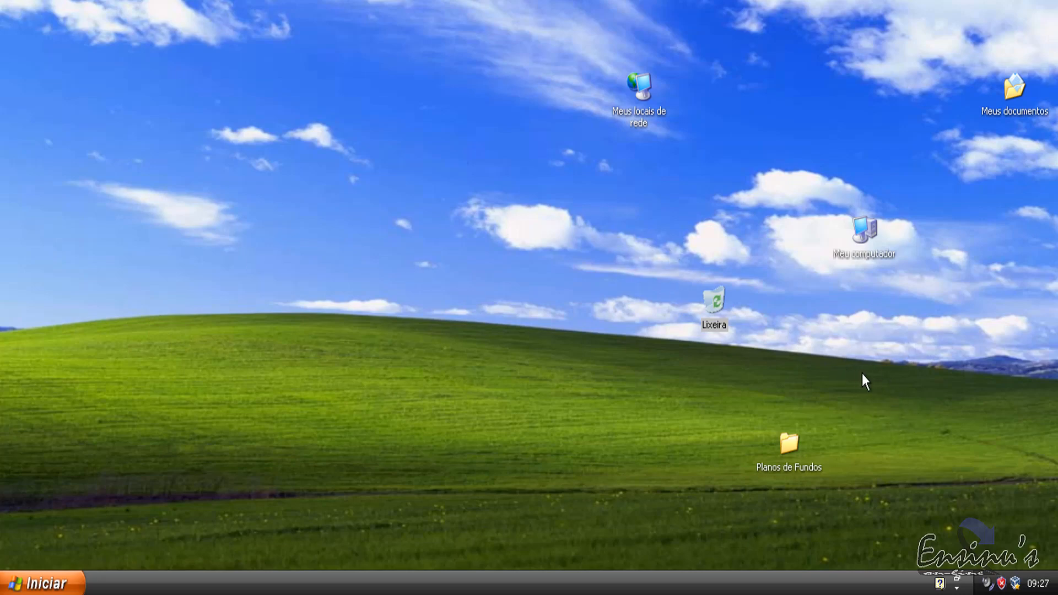
pyautogui.moveTo(713, 304); pyautogui.dragTo(412, 162)
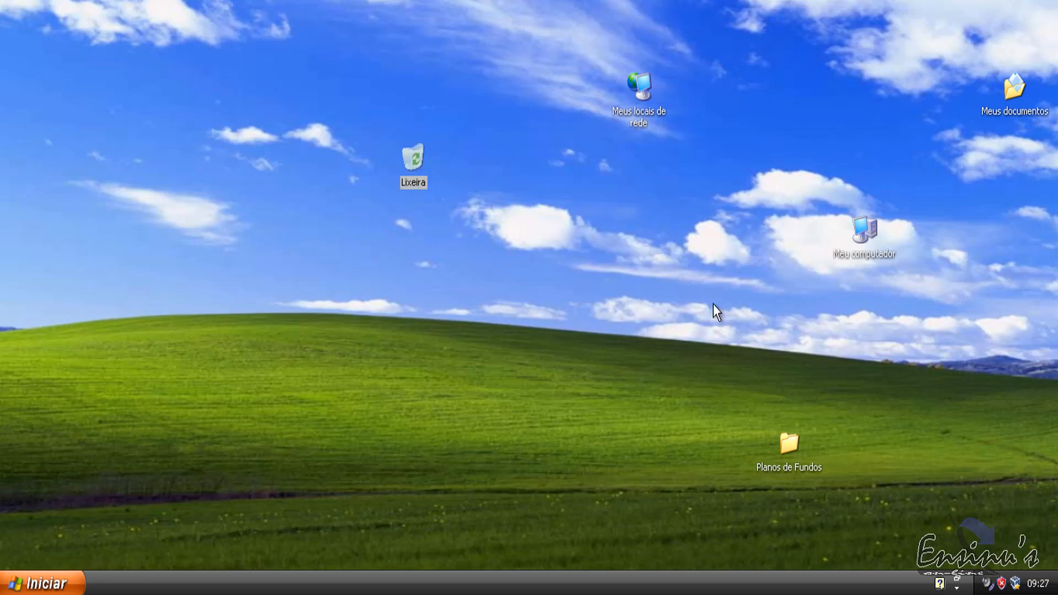
# Step: Move the Planos de Fundos folder into the Lixeira, and restore it from there to the desktop
pyautogui.moveTo(717, 322); pyautogui.dragTo(412, 167)
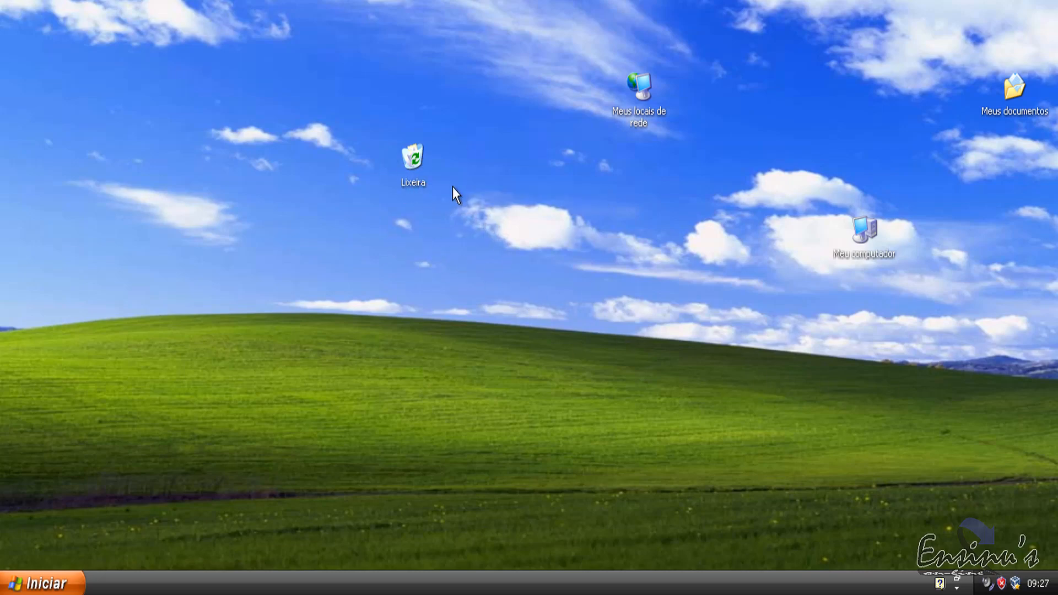
pyautogui.doubleClick(412, 158)
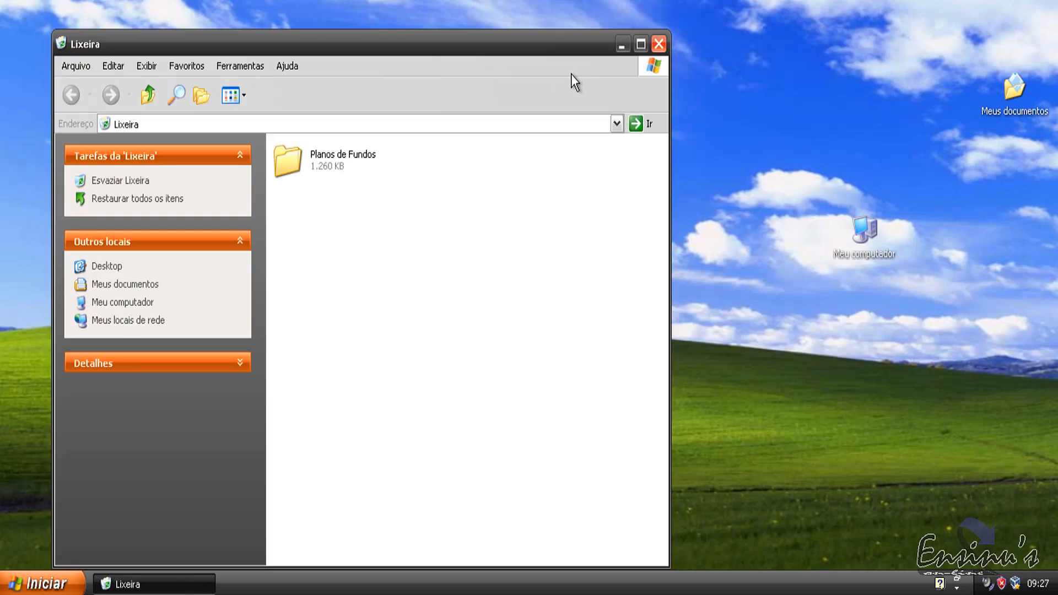
pyautogui.click(296, 176)
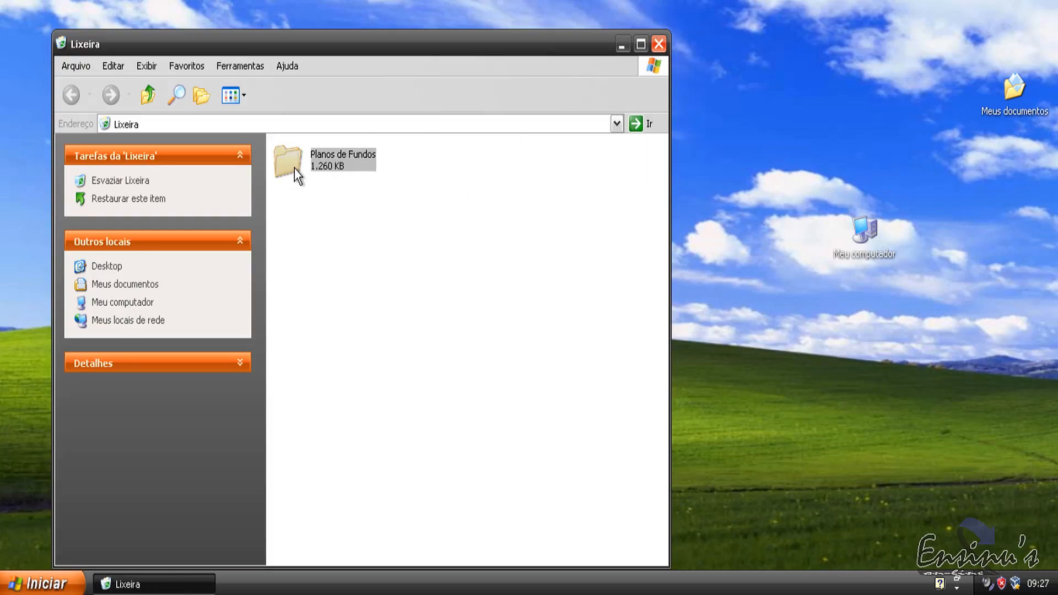
pyautogui.rightClick(292, 171)
pyautogui.click(346, 178)
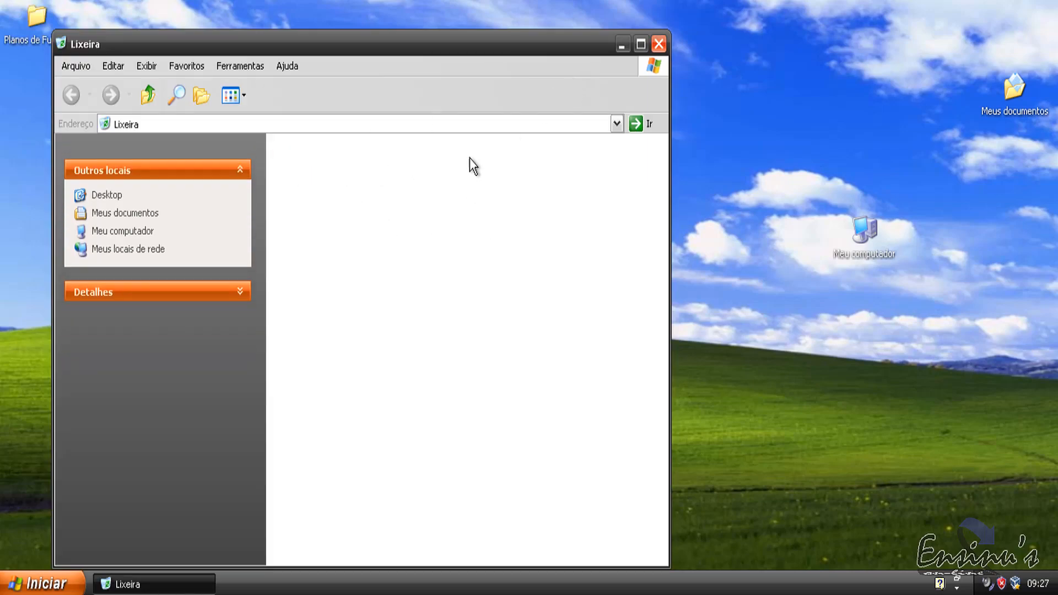
# Step: Close the Lixeira window and move the Planos de Fundos icon beside Meu computador on the desktop
pyautogui.click(659, 44)
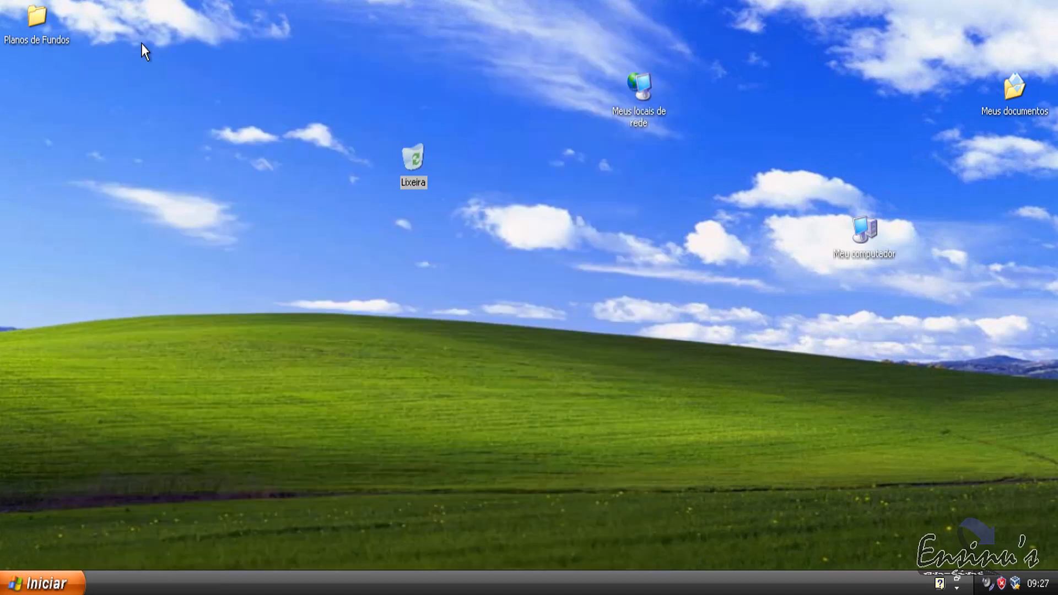
pyautogui.moveTo(34, 25); pyautogui.dragTo(762, 265)
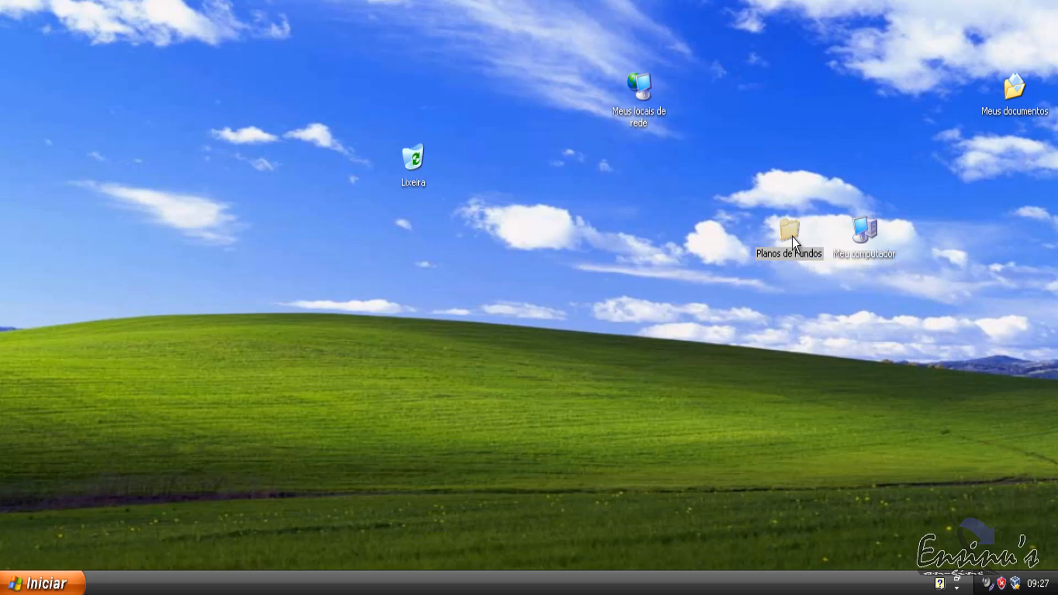
# Step: Shift the Planos de Fundos and Lixeira icons along the desktop grid, and enable Organizar automaticamente for the icons
pyautogui.moveTo(807, 240); pyautogui.dragTo(733, 241)
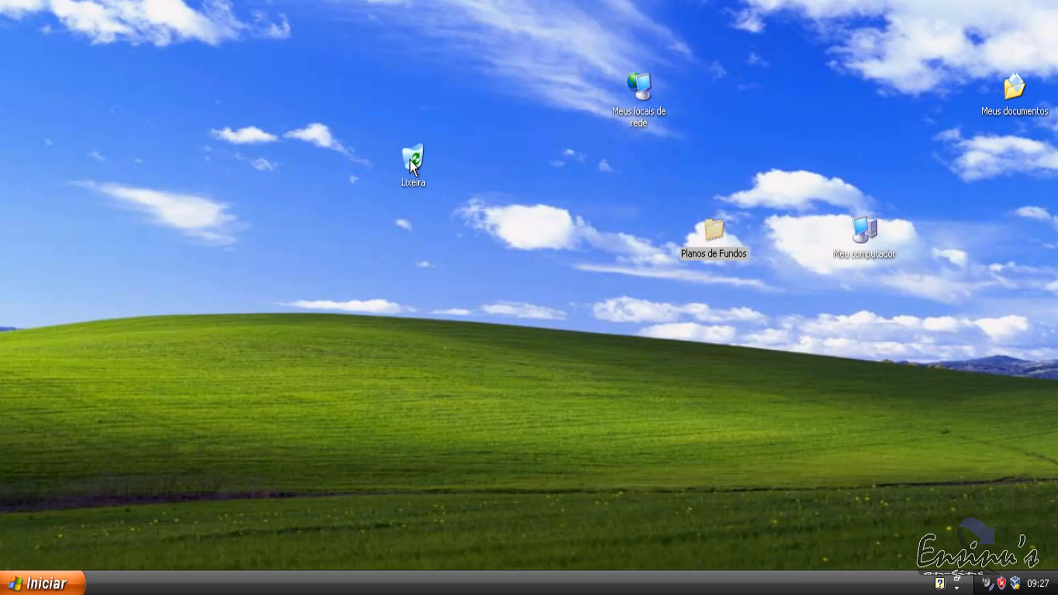
pyautogui.moveTo(421, 162); pyautogui.dragTo(496, 162)
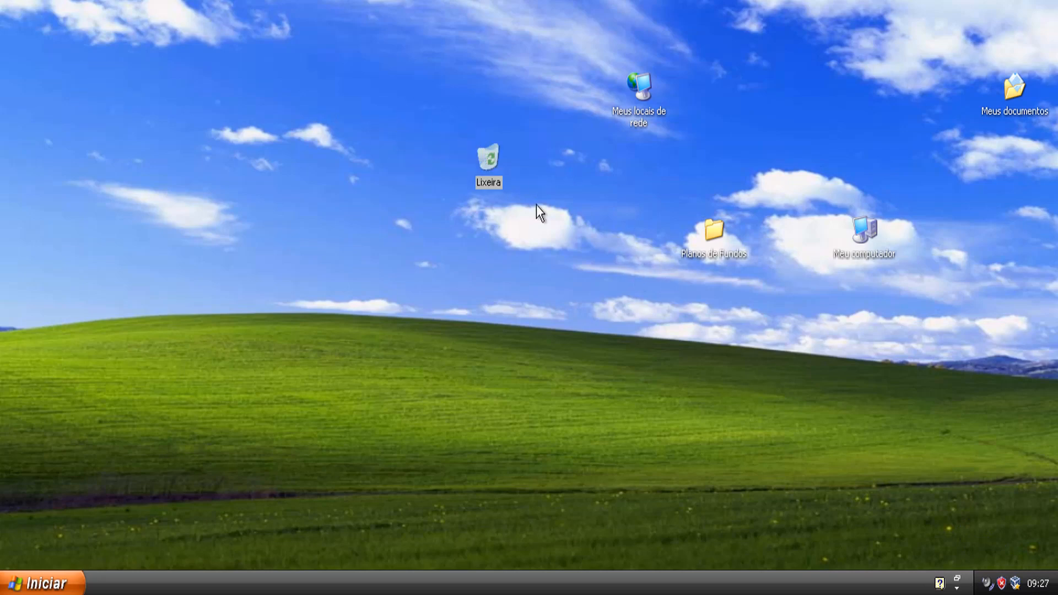
pyautogui.rightClick(568, 227)
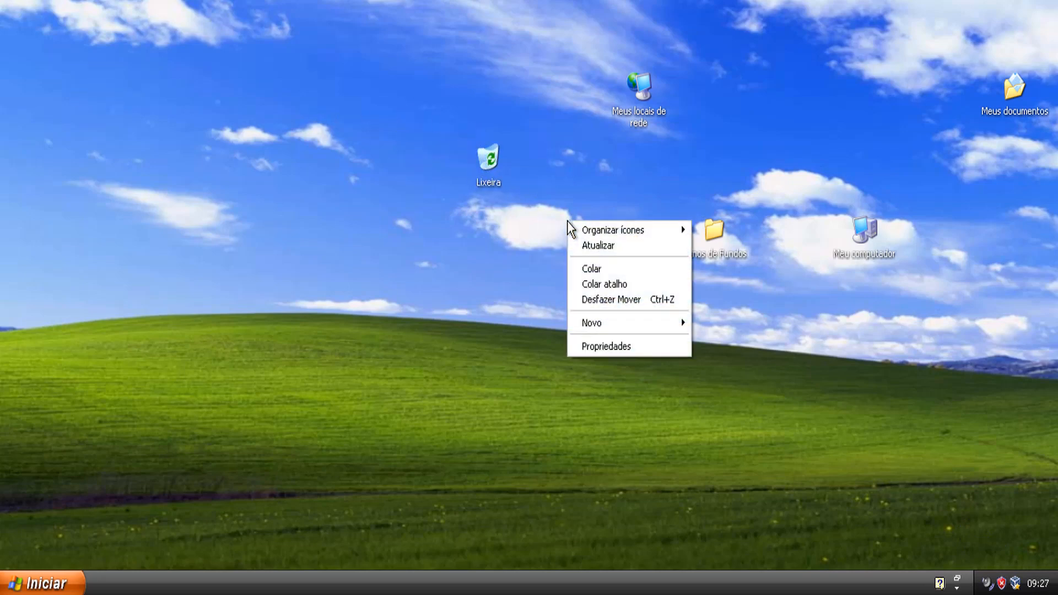
pyautogui.moveTo(612, 234)
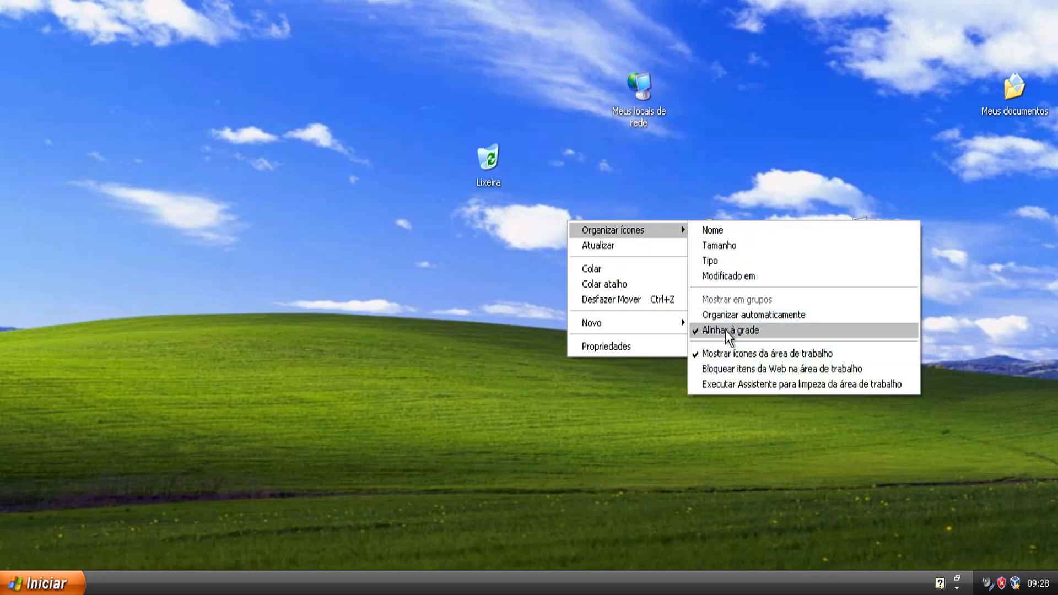
pyautogui.click(752, 316)
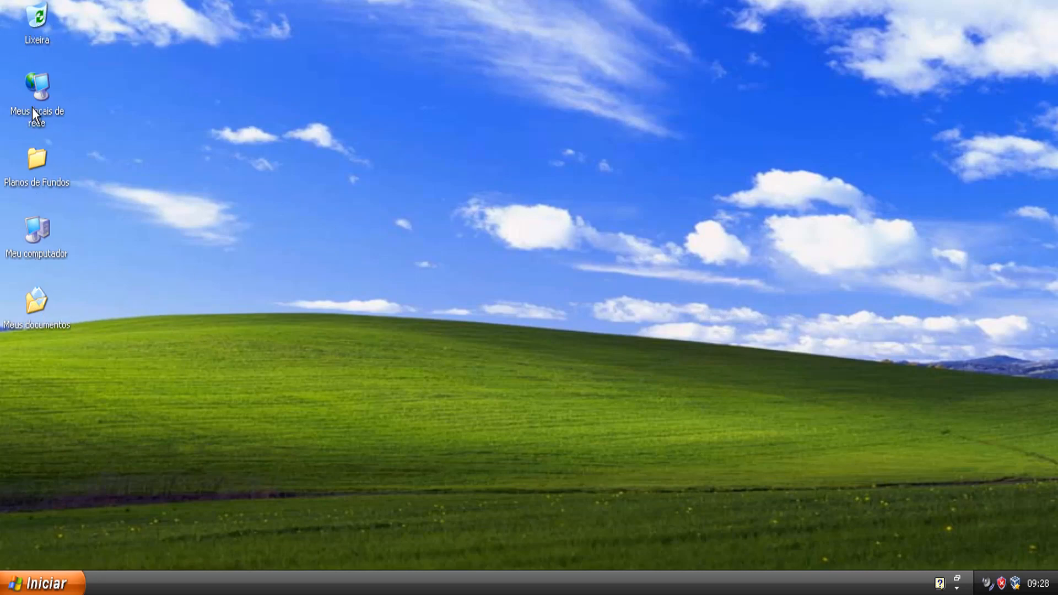
# Step: Move the auto-arranged icons out to open desktop space, reordering them as Meus documentos, Lixeira, Meus locais de rede, Meu computador, Planos de Fundos
pyautogui.moveTo(32, 158); pyautogui.dragTo(269, 183)
pyautogui.moveTo(30, 171); pyautogui.dragTo(382, 104)
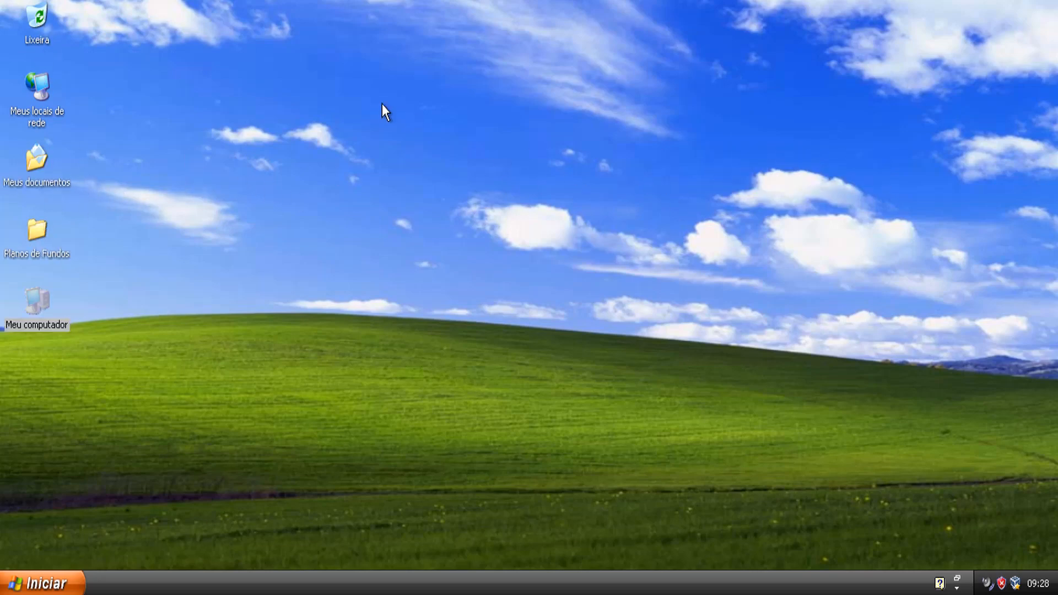
pyautogui.moveTo(37, 83); pyautogui.dragTo(827, 165)
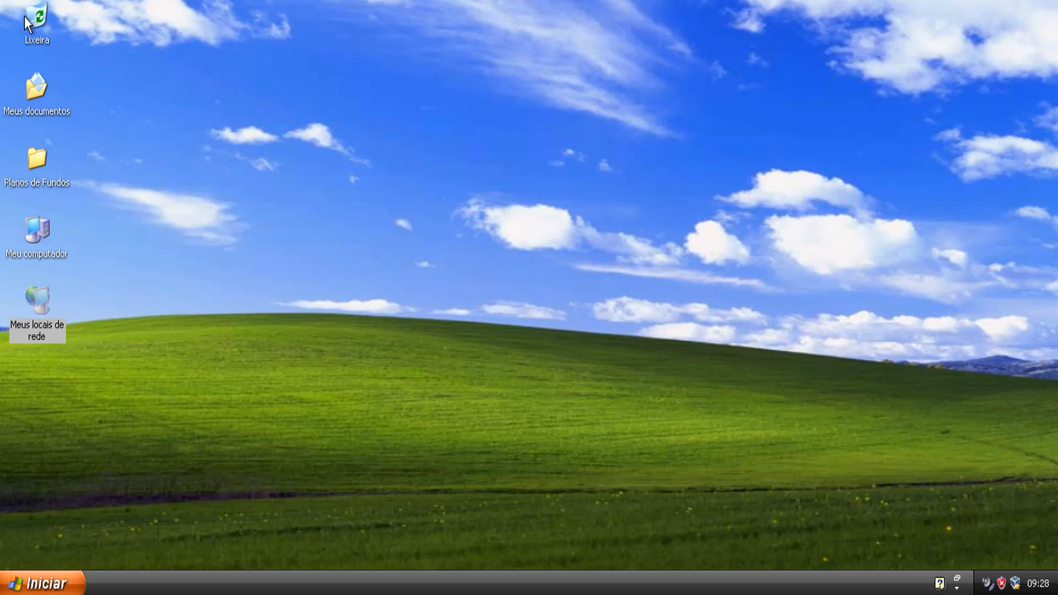
pyautogui.moveTo(24, 17); pyautogui.dragTo(617, 177)
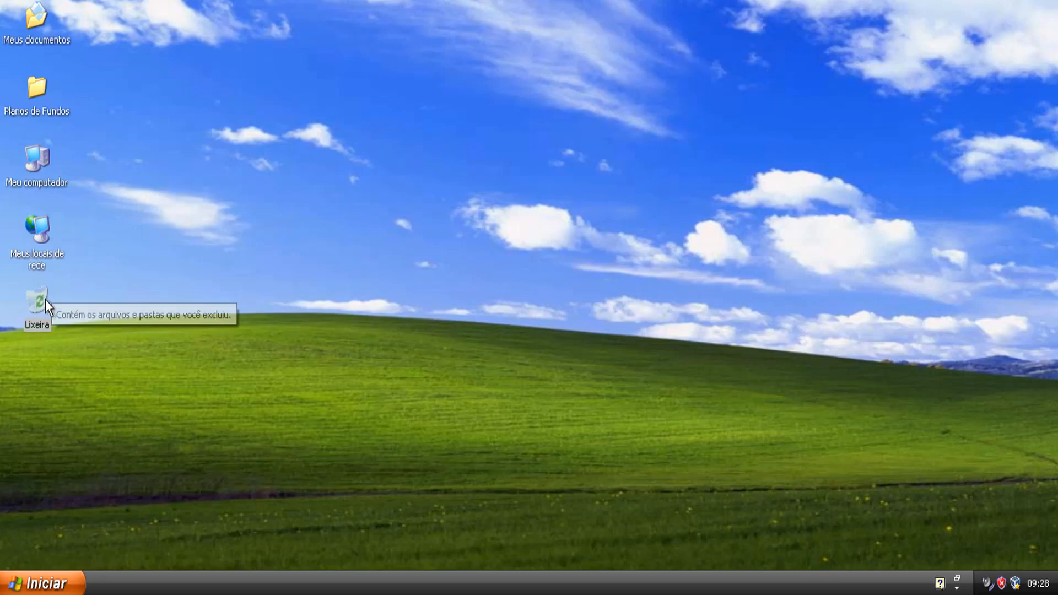
pyautogui.moveTo(41, 300); pyautogui.dragTo(539, 155)
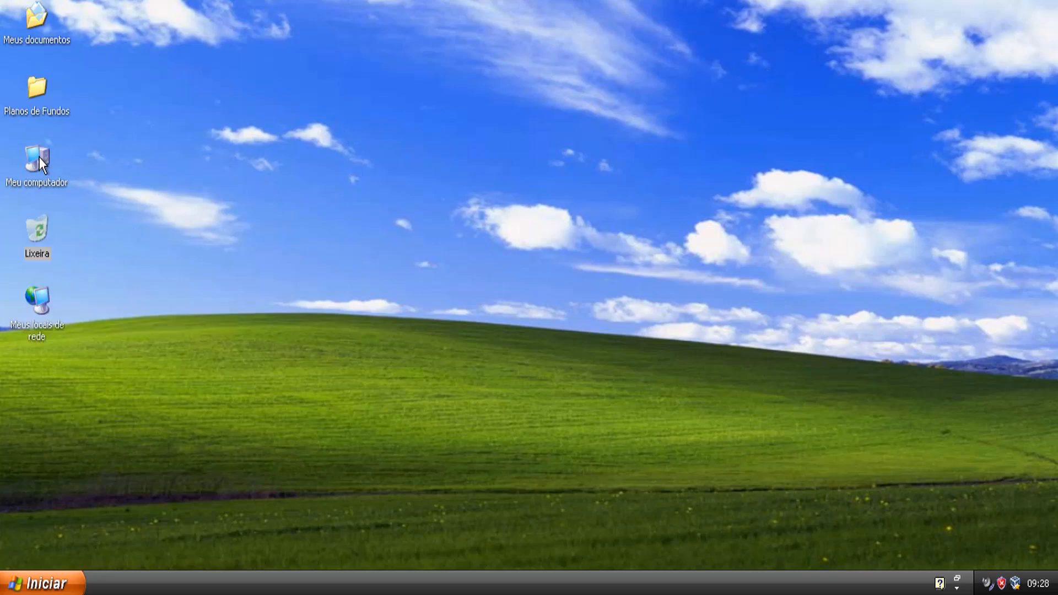
pyautogui.moveTo(39, 158); pyautogui.dragTo(106, 318)
pyautogui.moveTo(52, 237); pyautogui.dragTo(283, 184)
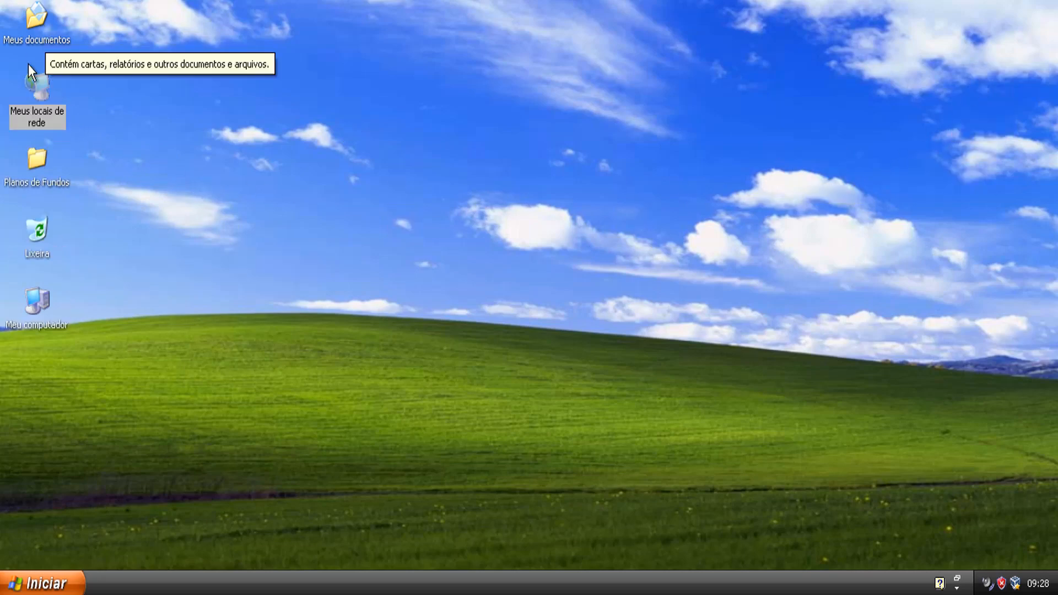
pyautogui.moveTo(34, 248); pyautogui.dragTo(468, 183)
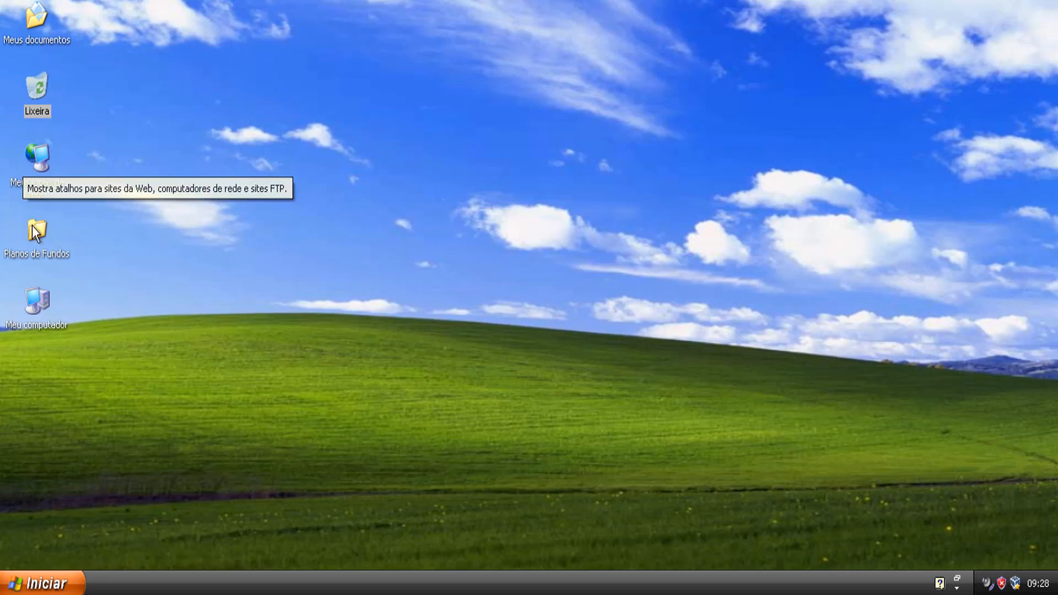
pyautogui.moveTo(34, 230); pyautogui.dragTo(976, 330)
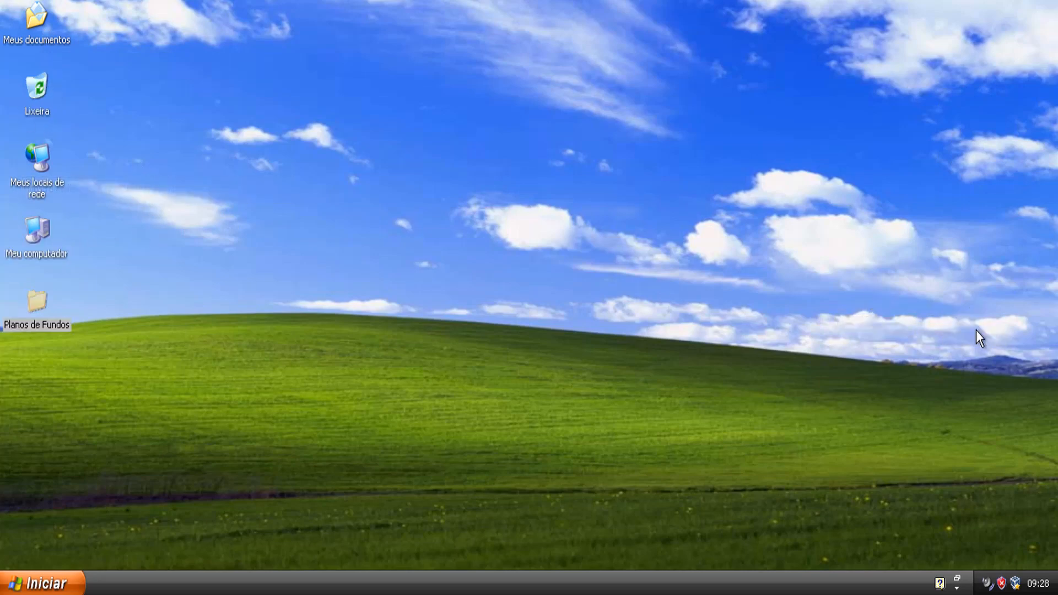
pyautogui.click(489, 277)
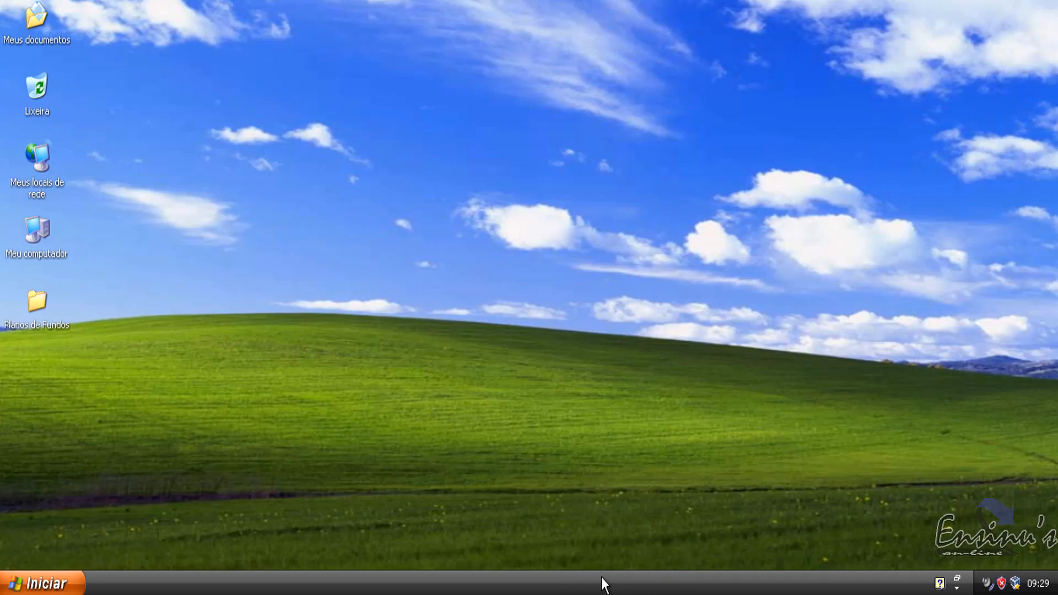
# Step: Unlock the taskbar by turning off Bloquear a barra de tarefas
pyautogui.rightClick(739, 587)
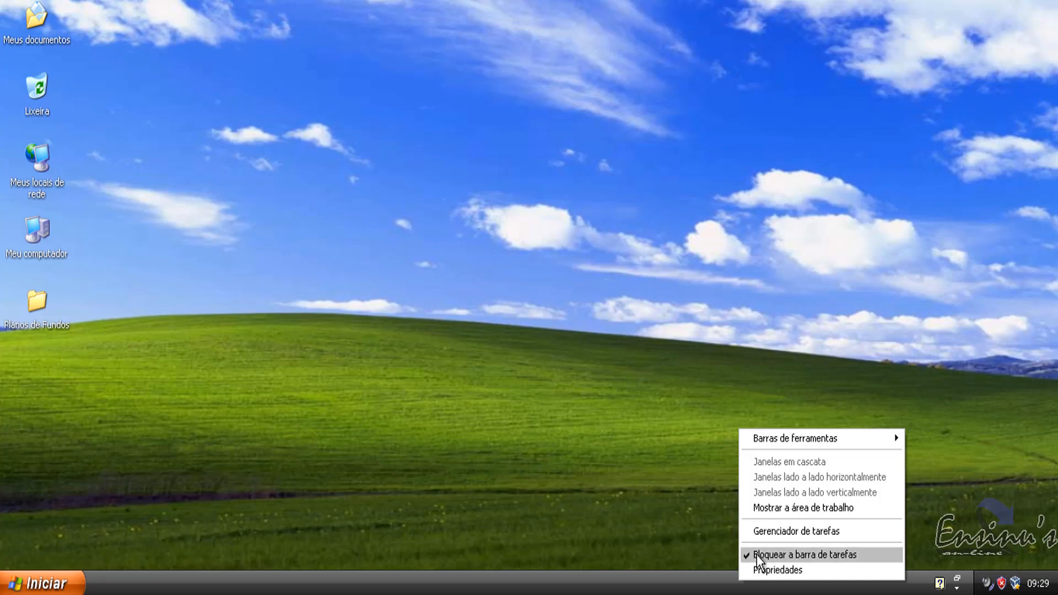
pyautogui.click(661, 471)
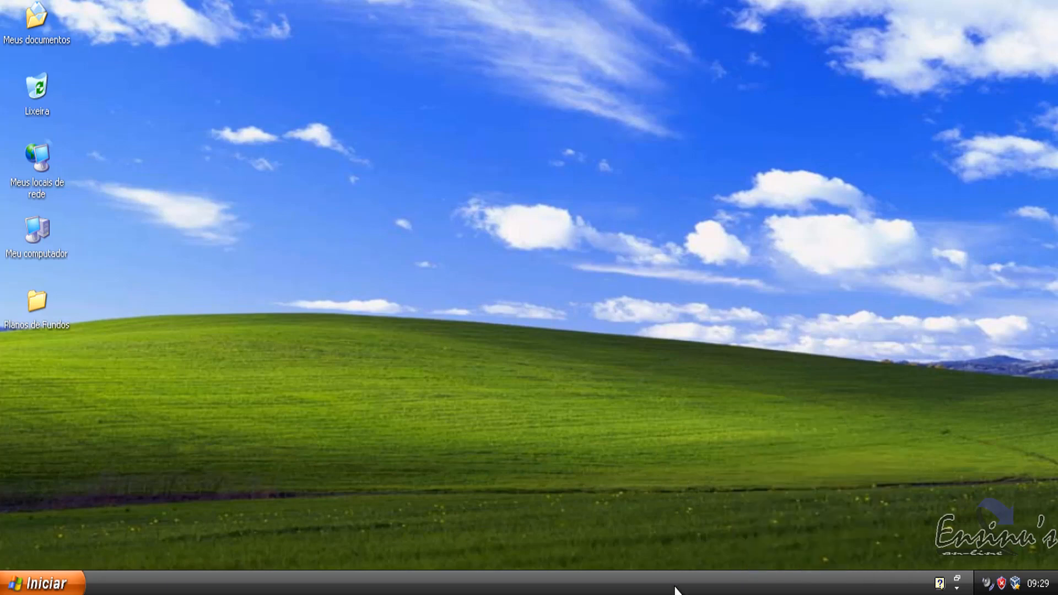
pyautogui.rightClick(749, 577)
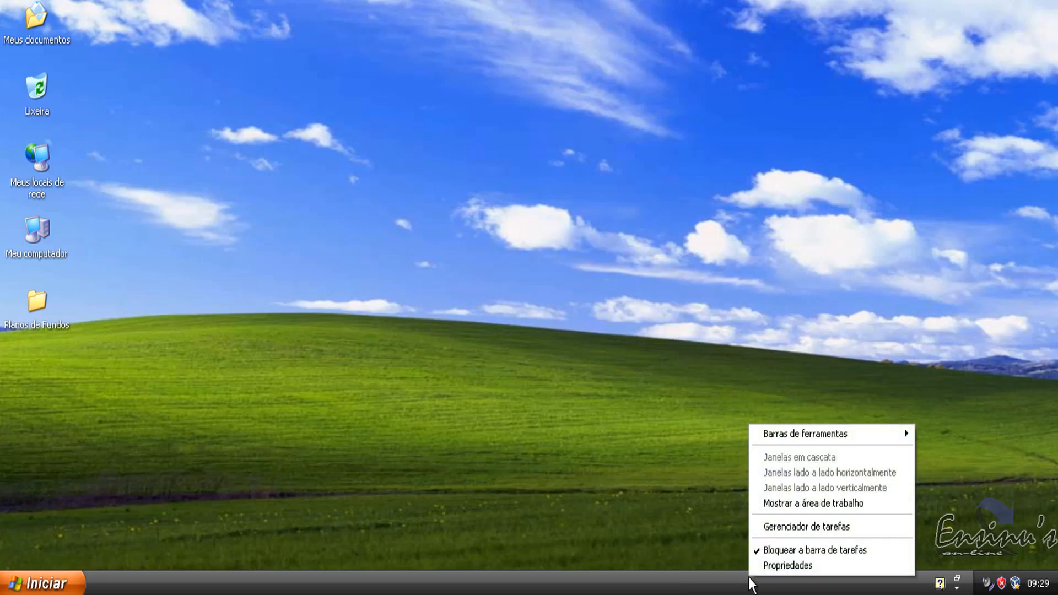
pyautogui.click(767, 550)
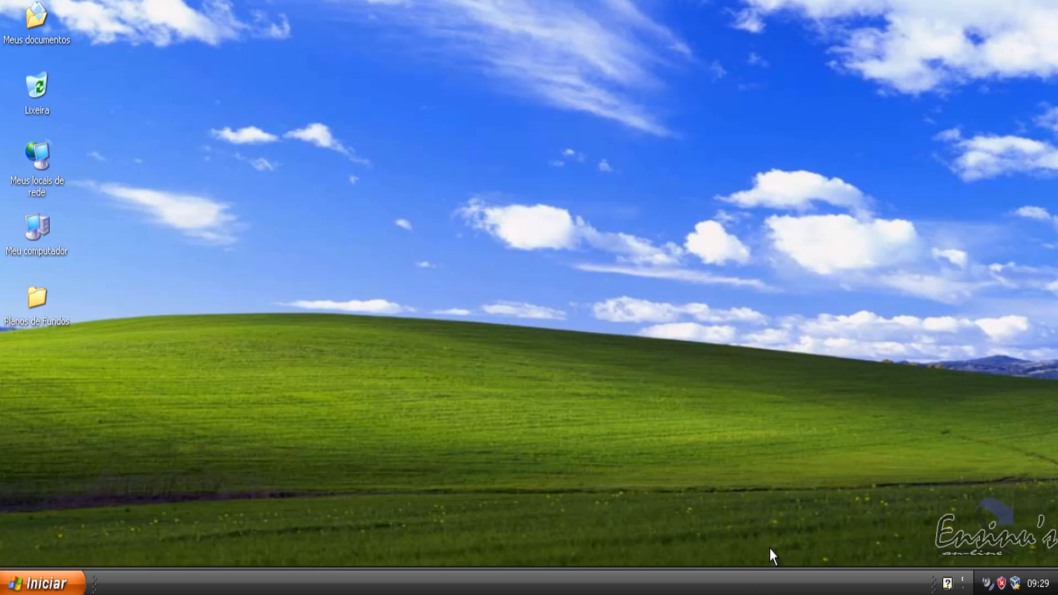
pyautogui.rightClick(716, 583)
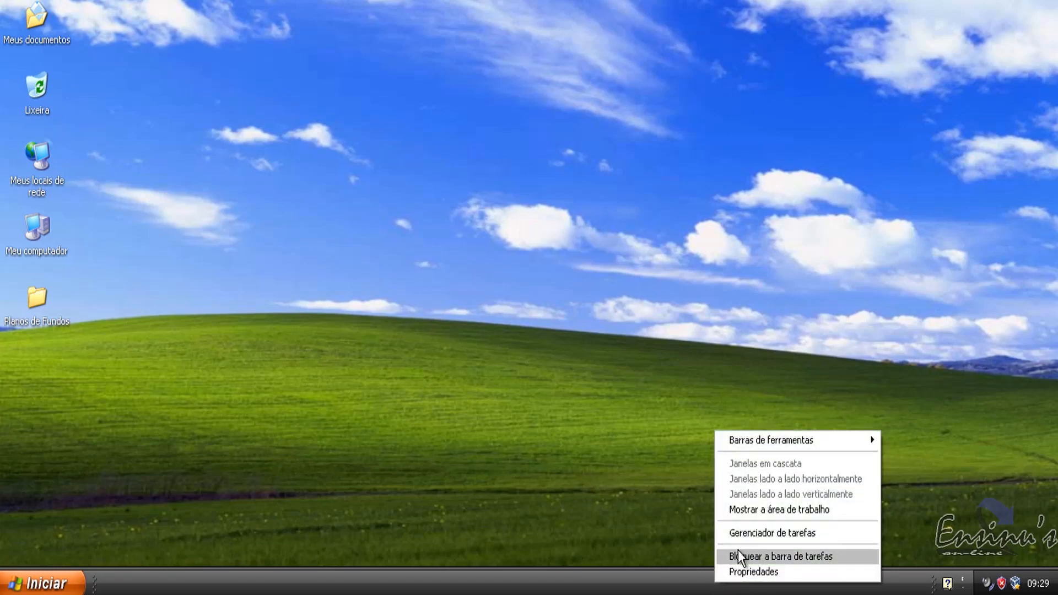
pyautogui.click(618, 282)
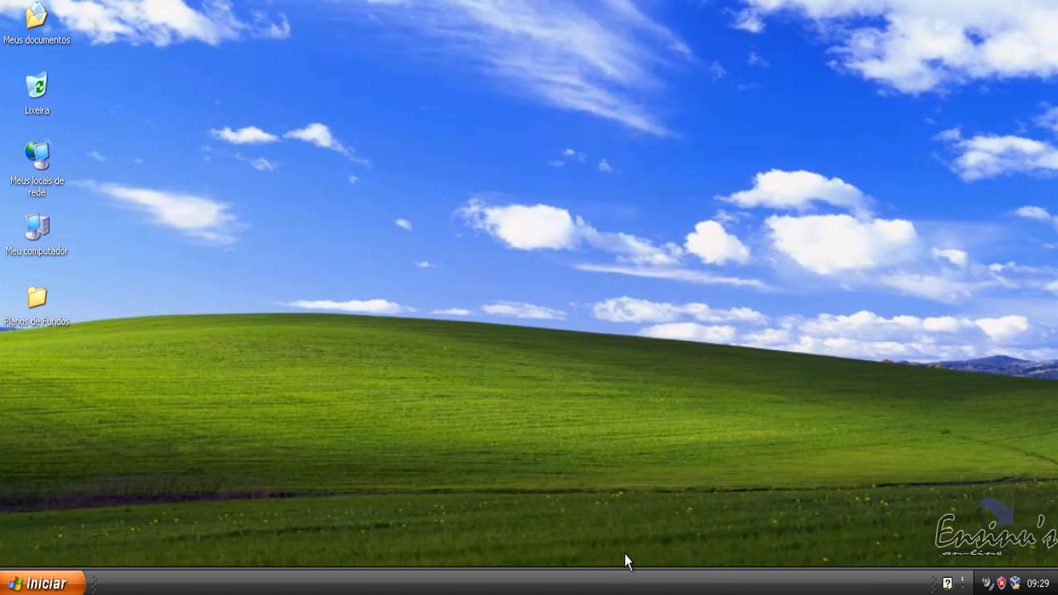
# Step: Dock the taskbar on the right edge of the desktop and view the Iniciar menu from there
pyautogui.moveTo(597, 566)
pyautogui.mouseDown()
pyautogui.moveTo(598, 456)
pyautogui.moveTo(593, 547)
pyautogui.mouseUp()
pyautogui.moveTo(622, 444); pyautogui.dragTo(929, 392)
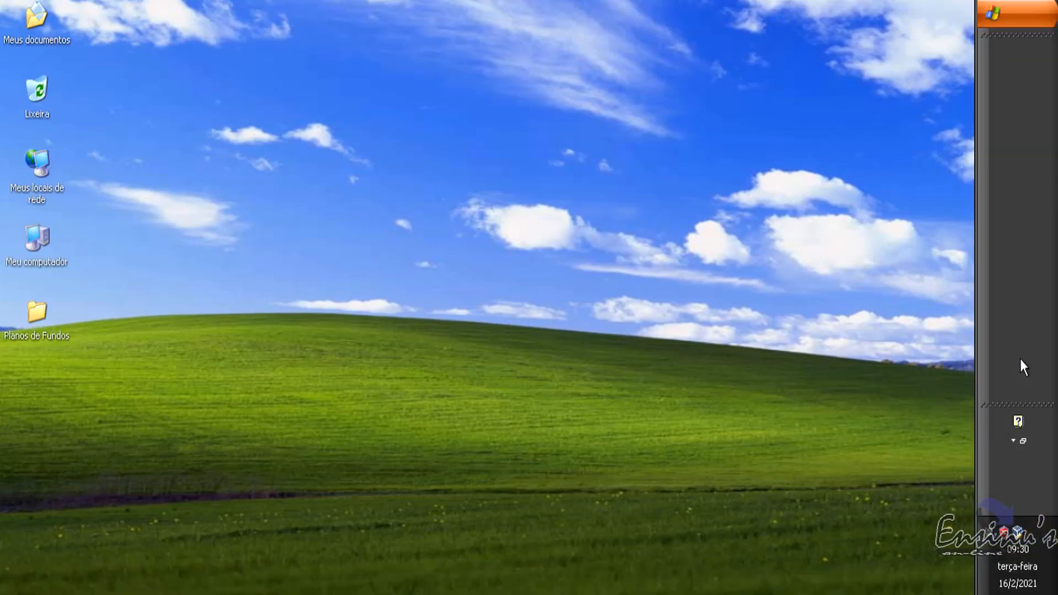
pyautogui.click(1012, 11)
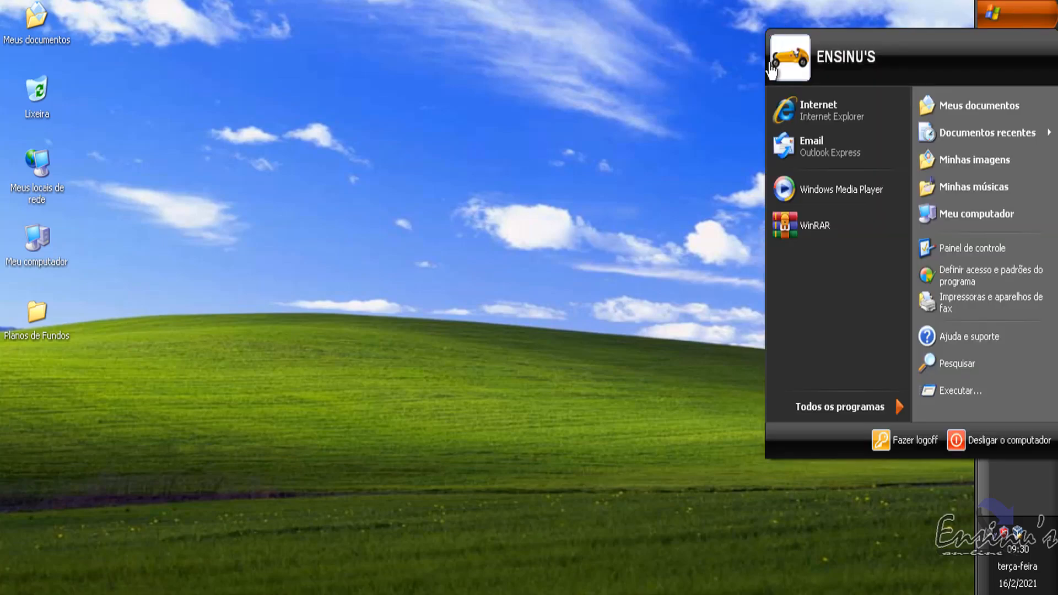
pyautogui.click(627, 147)
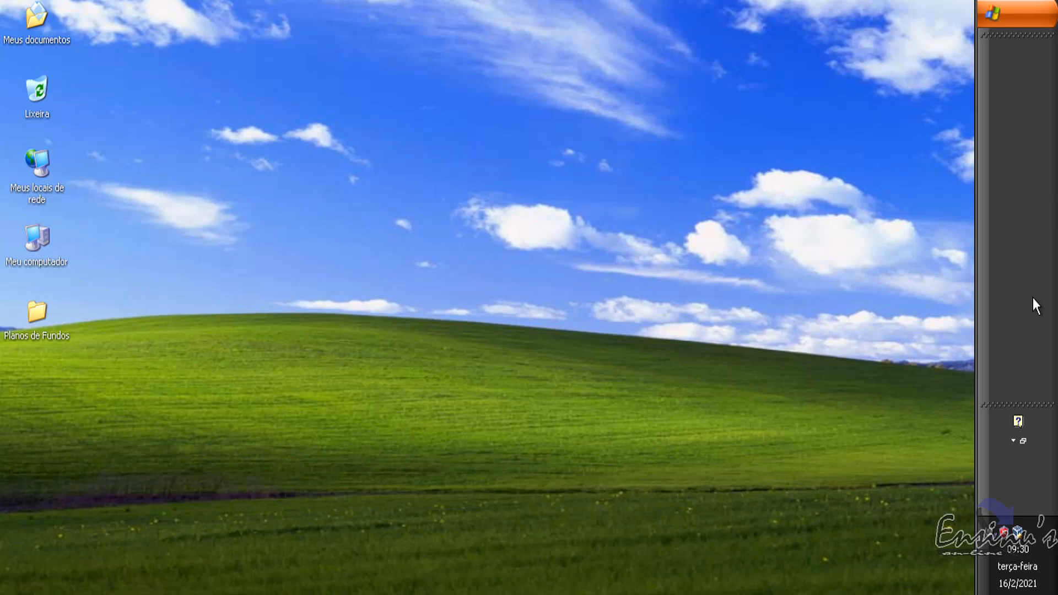
# Step: Dock the taskbar on the top edge of the desktop, view the Iniciar menu there, and move the taskbar to the left edge
pyautogui.moveTo(1032, 297); pyautogui.dragTo(746, 134)
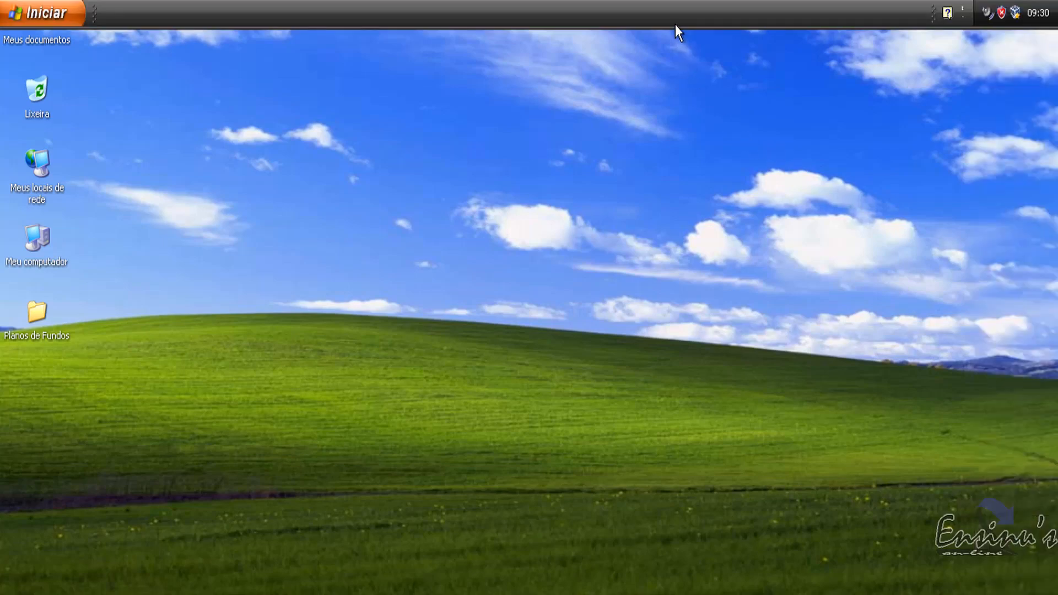
pyautogui.click(37, 17)
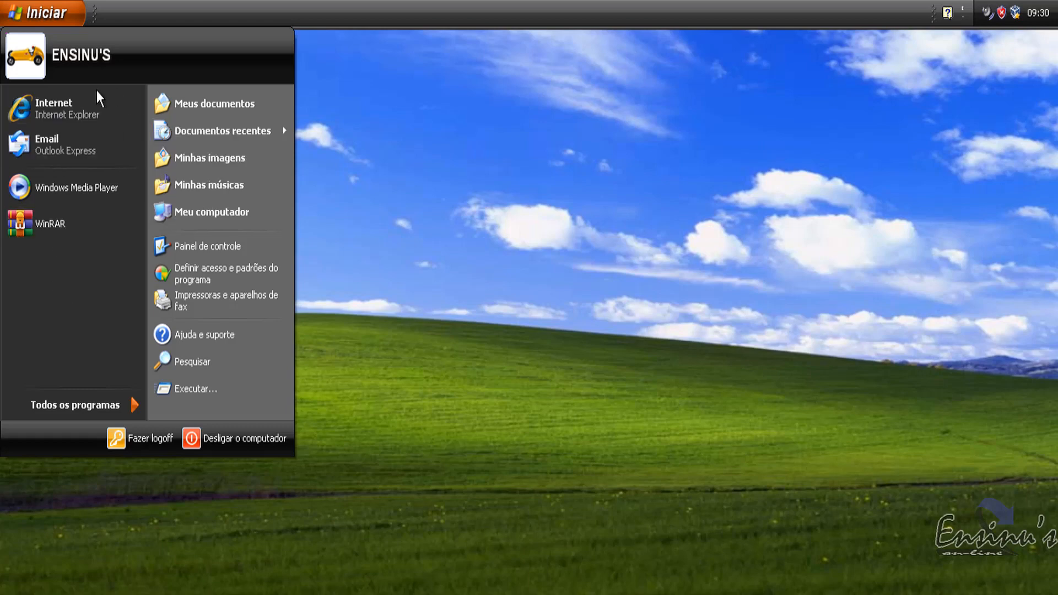
pyautogui.click(600, 330)
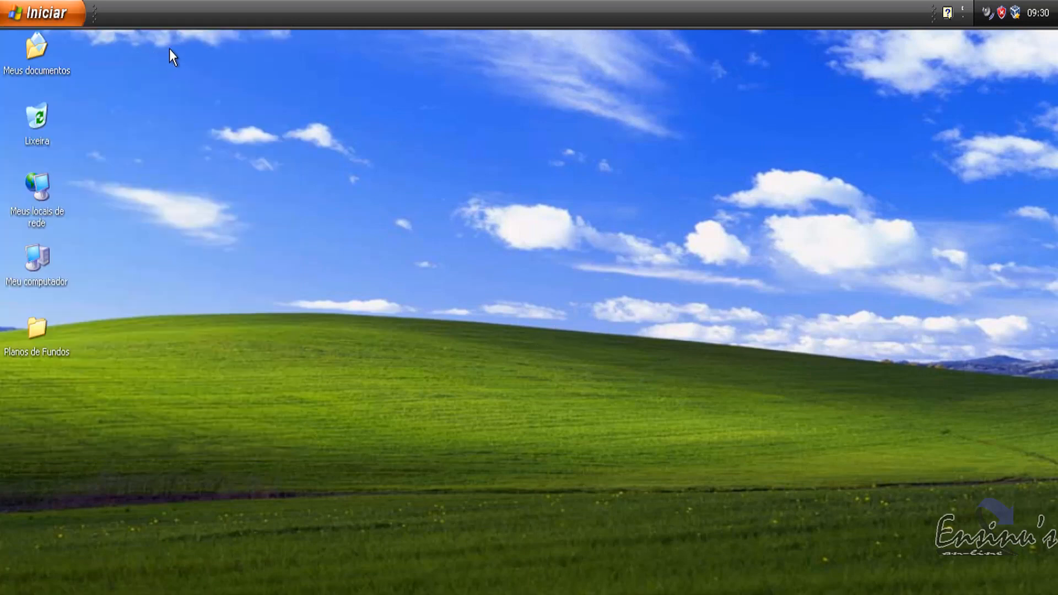
pyautogui.moveTo(540, 17); pyautogui.dragTo(81, 176)
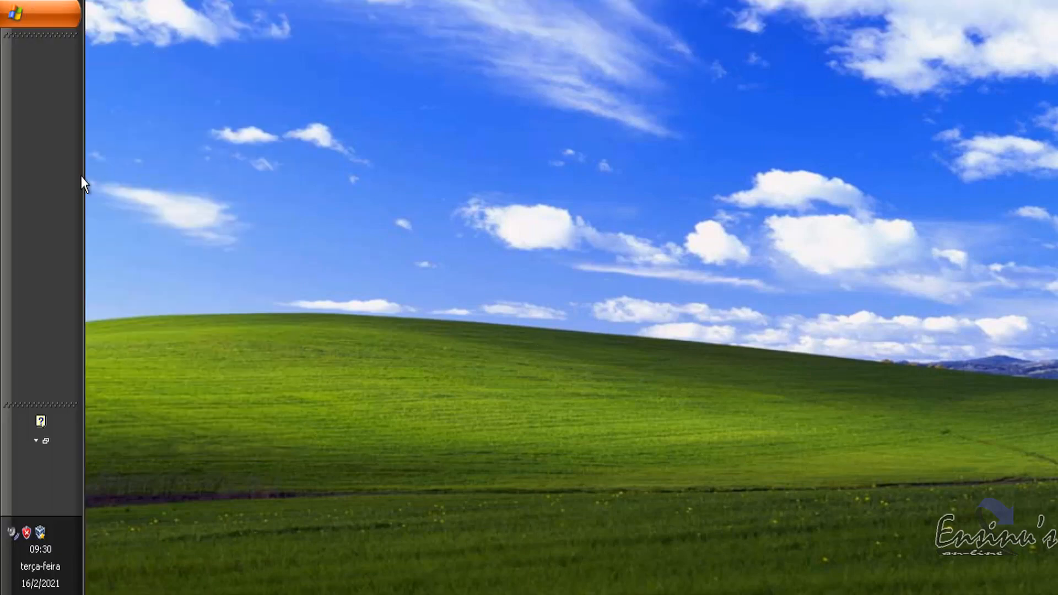
# Step: Return the taskbar to the bottom edge of the desktop and lock it with Bloquear a barra de tarefas
pyautogui.moveTo(66, 224); pyautogui.dragTo(534, 463)
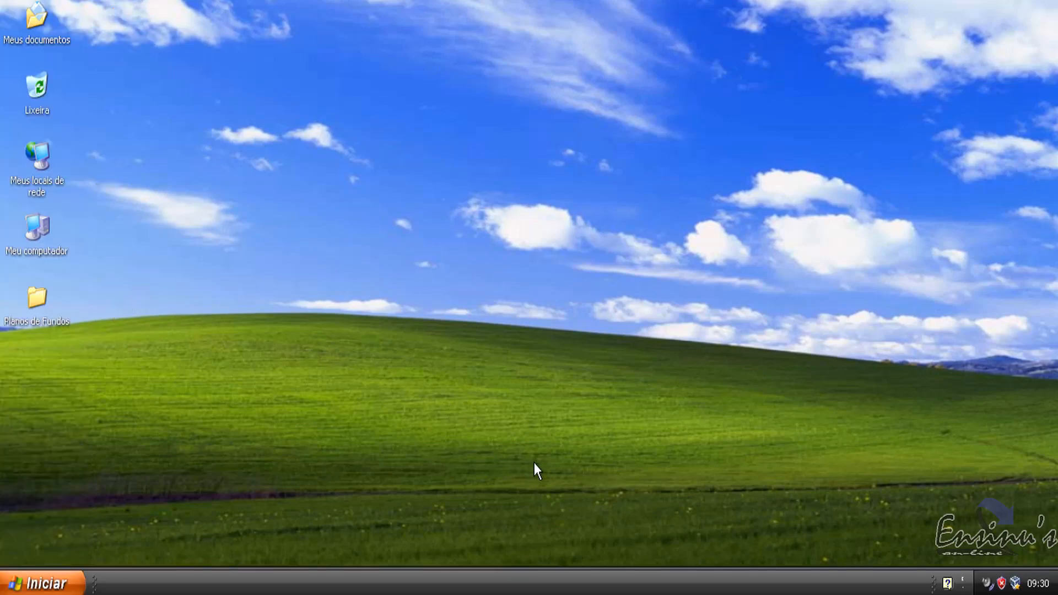
pyautogui.rightClick(617, 575)
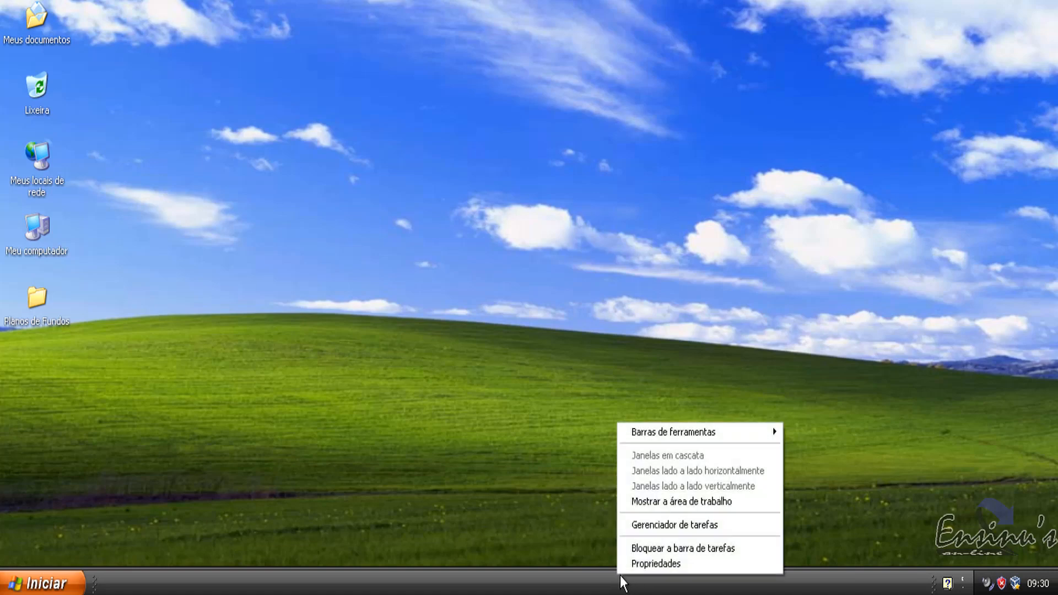
pyautogui.click(627, 548)
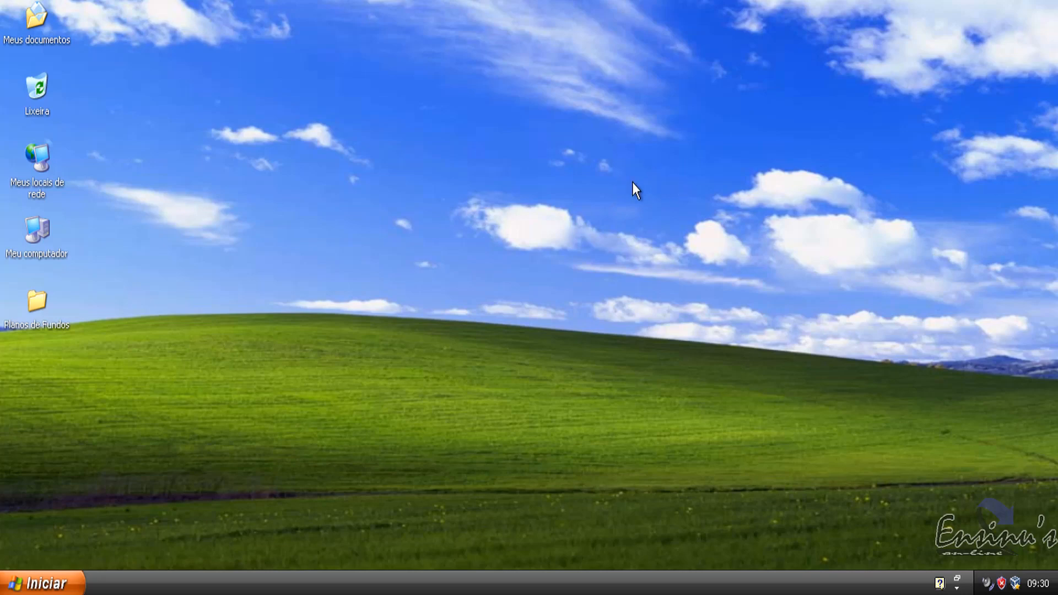
# Step: Open the desktop's Propriedades de Vídeo, center the dialog, and review its Área de trabalho, Proteção de tela, Aparência and Configurações options
pyautogui.rightClick(554, 209)
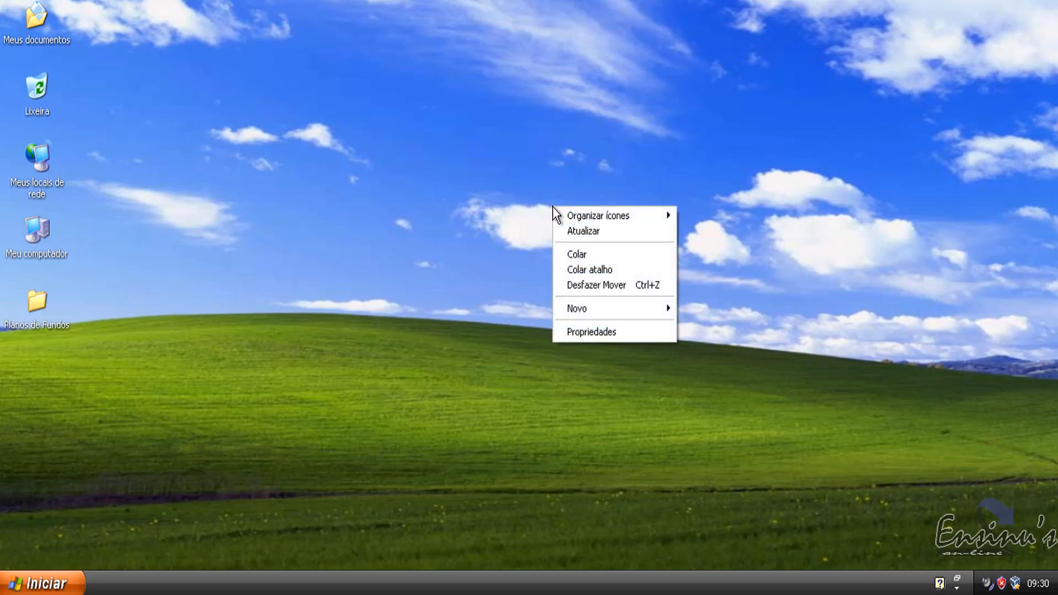
pyautogui.click(590, 333)
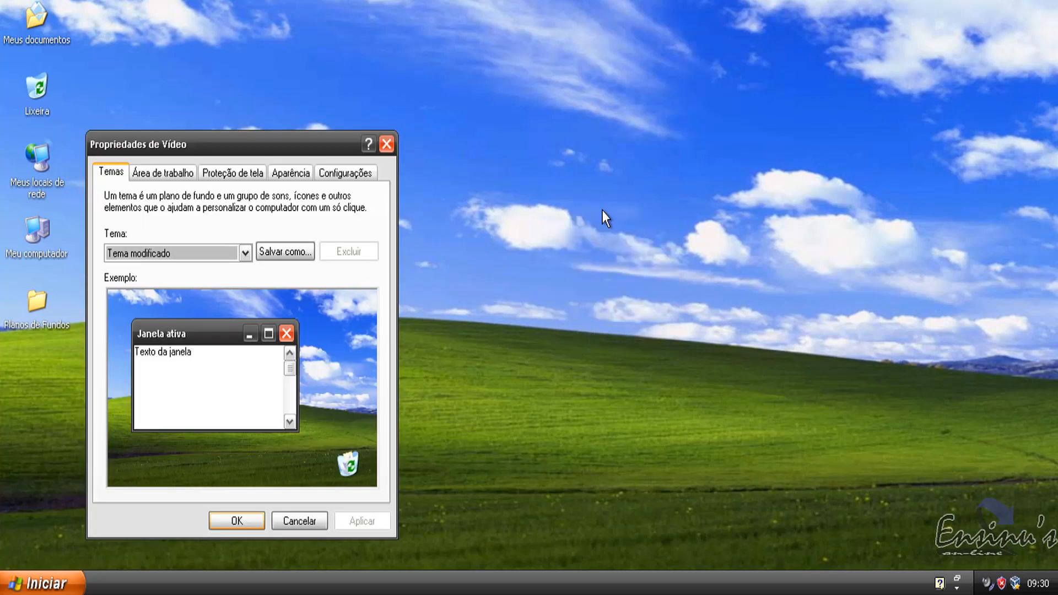
pyautogui.moveTo(261, 139); pyautogui.dragTo(560, 82)
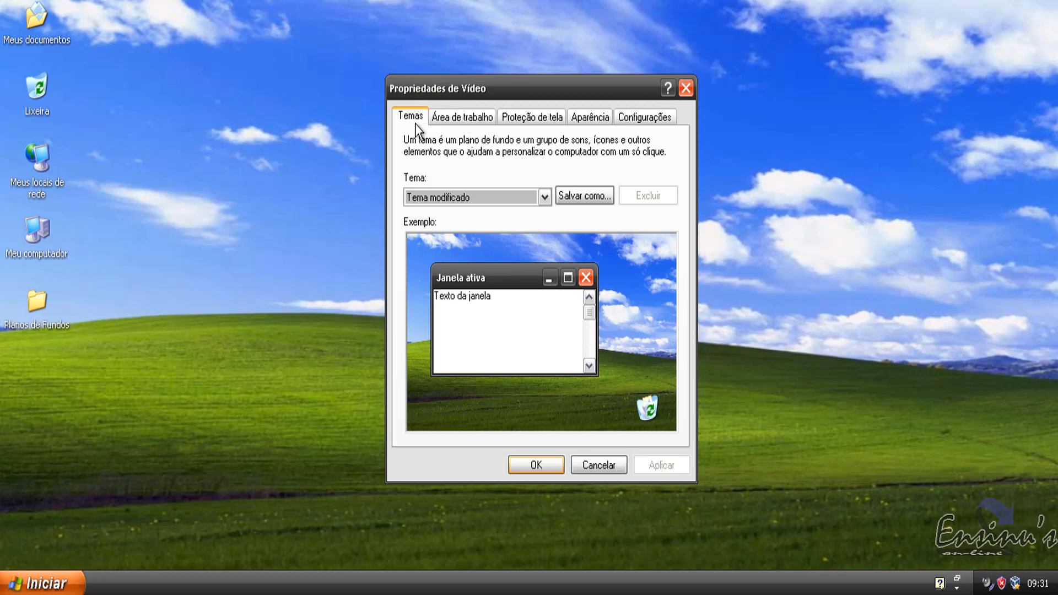
pyautogui.click(451, 118)
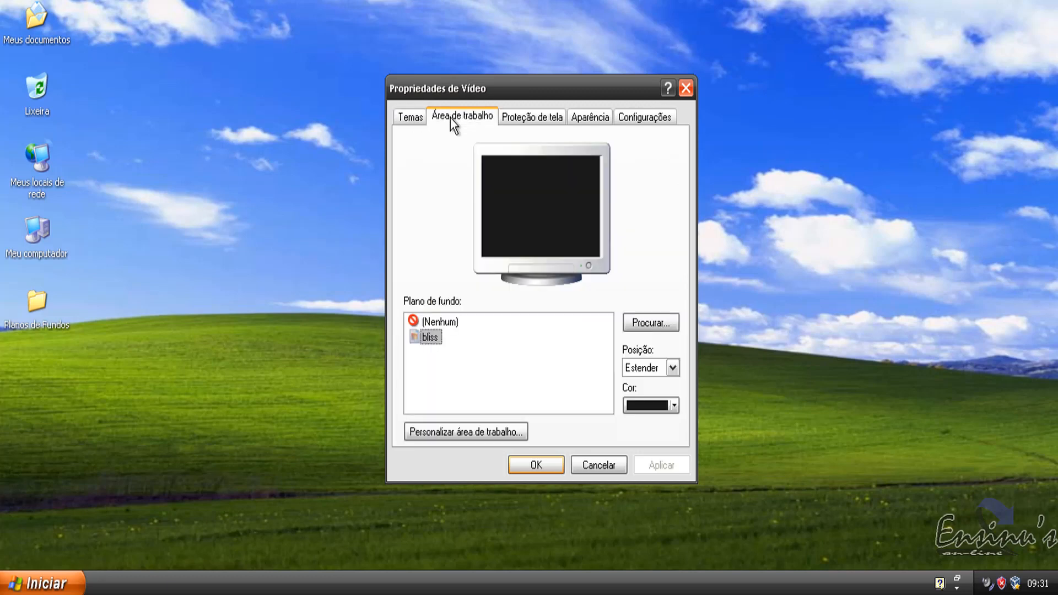
pyautogui.click(528, 115)
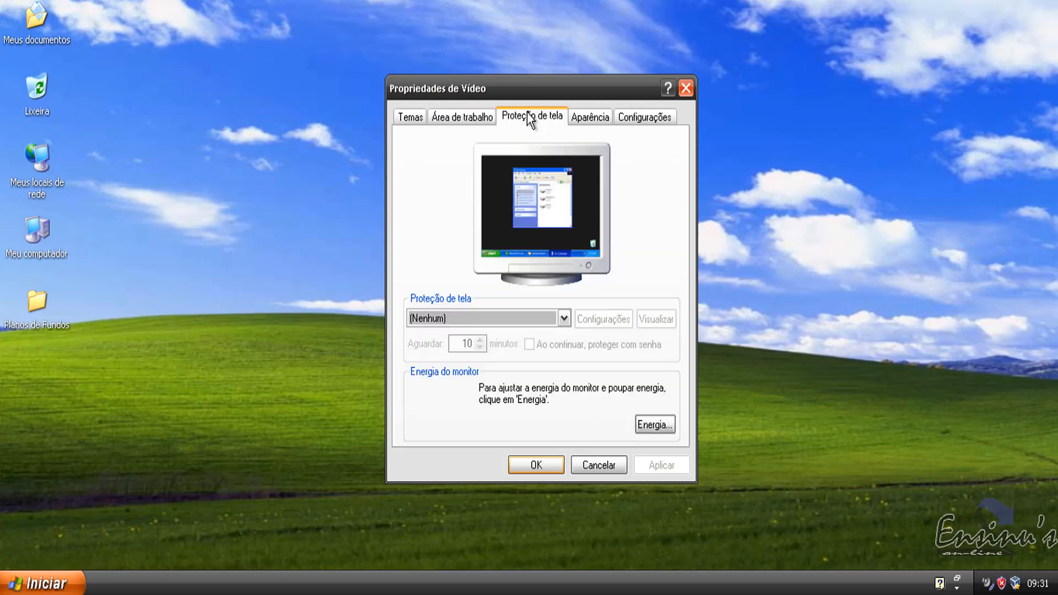
pyautogui.click(591, 116)
pyautogui.click(646, 116)
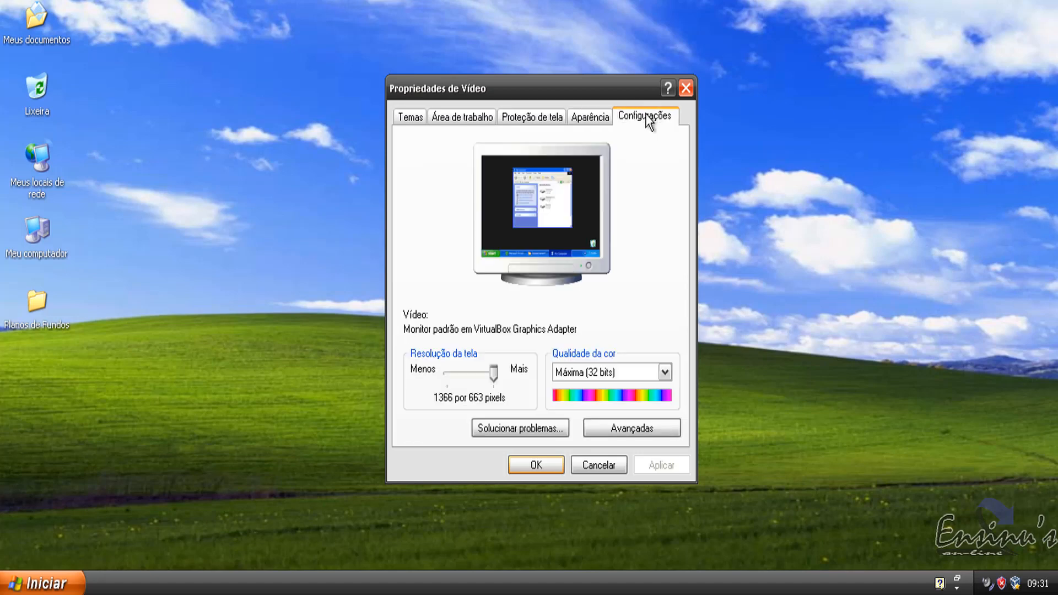
# Step: Review the Aparência, Proteção de tela, Área de trabalho, Temas and Configurações sections of the display properties, ending on Temas
pyautogui.click(598, 120)
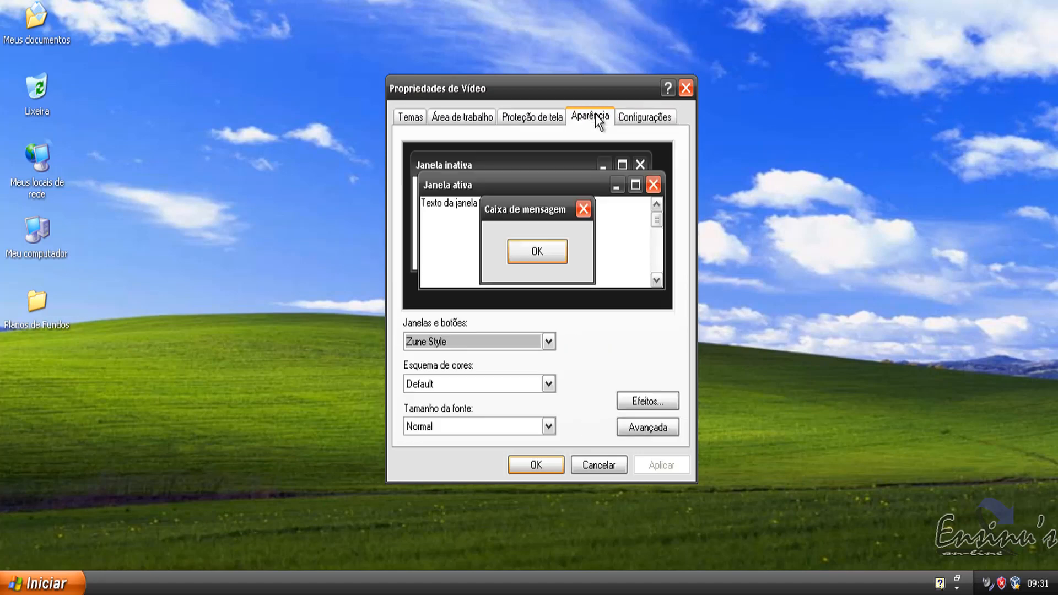
pyautogui.click(546, 116)
pyautogui.click(466, 117)
pyautogui.click(409, 116)
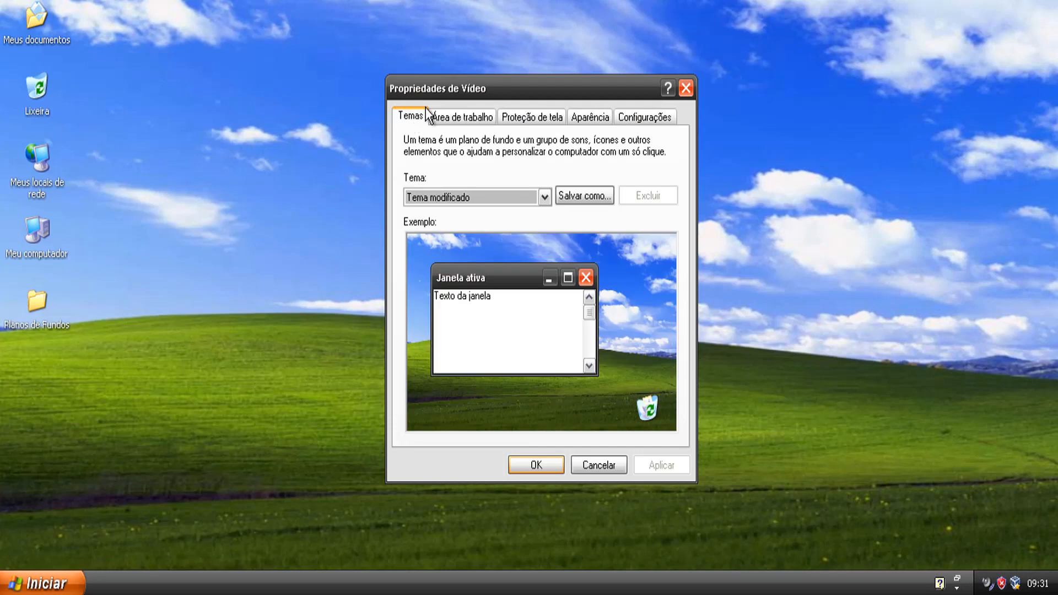
pyautogui.click(462, 119)
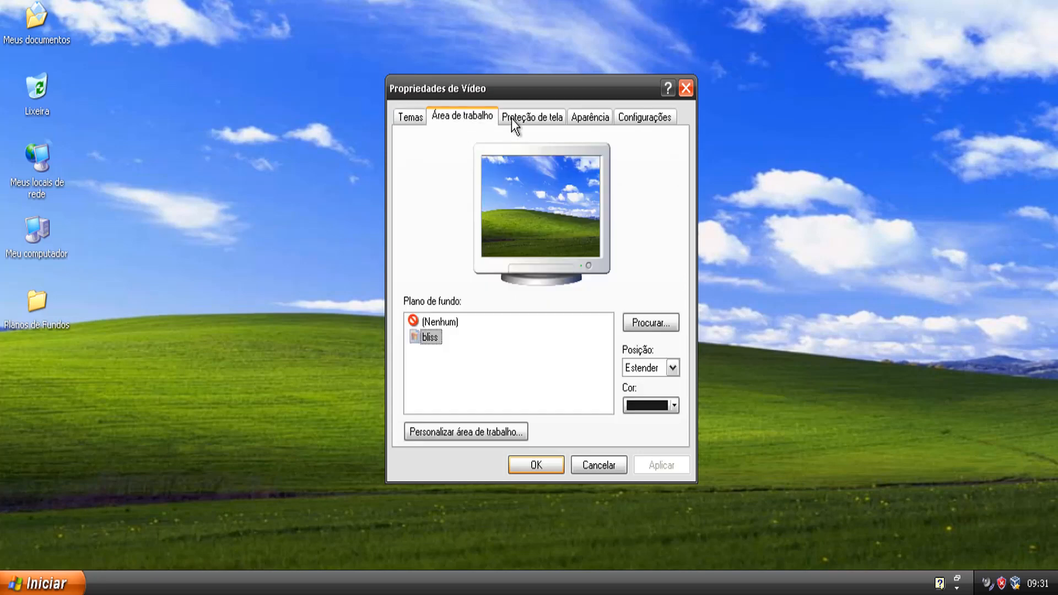
pyautogui.click(533, 119)
pyautogui.click(593, 120)
pyautogui.click(634, 117)
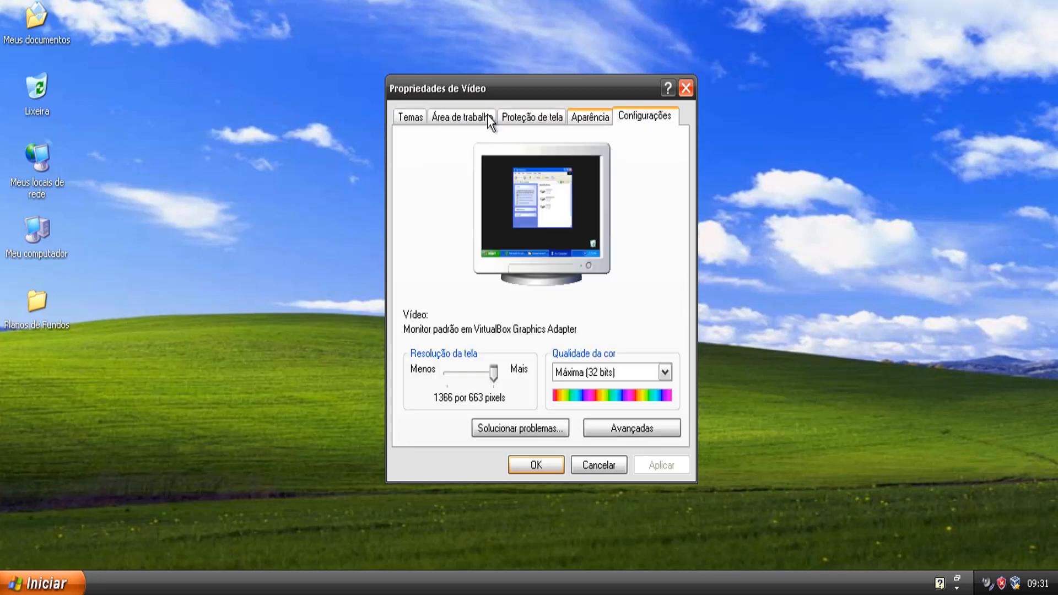
pyautogui.click(412, 117)
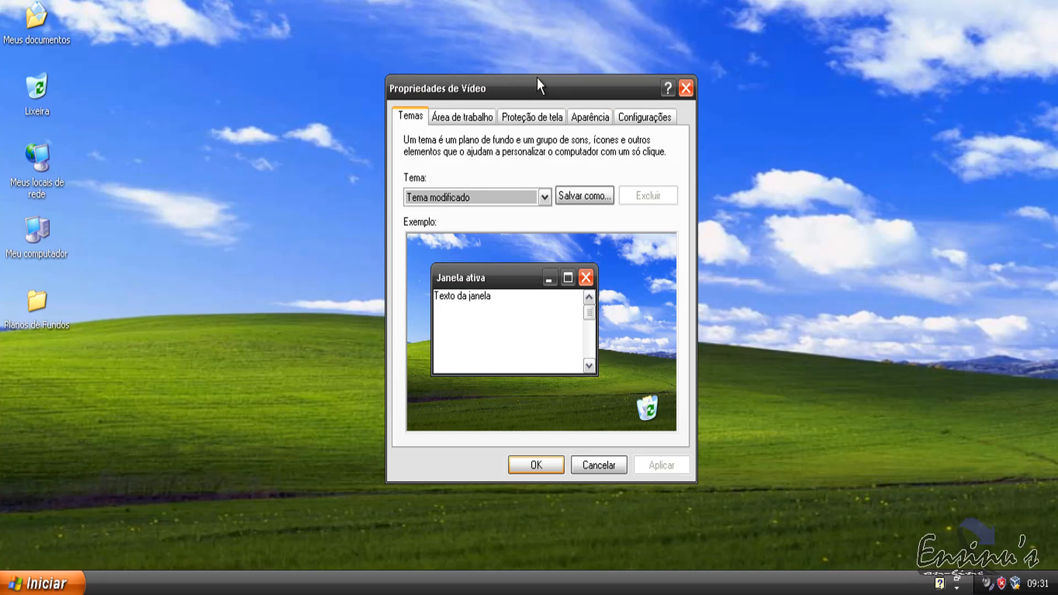
# Step: Shift the display properties dialog slightly and apply the Windows XP theme
pyautogui.moveTo(537, 81)
pyautogui.mouseDown()
pyautogui.moveTo(543, 68)
pyautogui.moveTo(549, 77)
pyautogui.mouseUp()
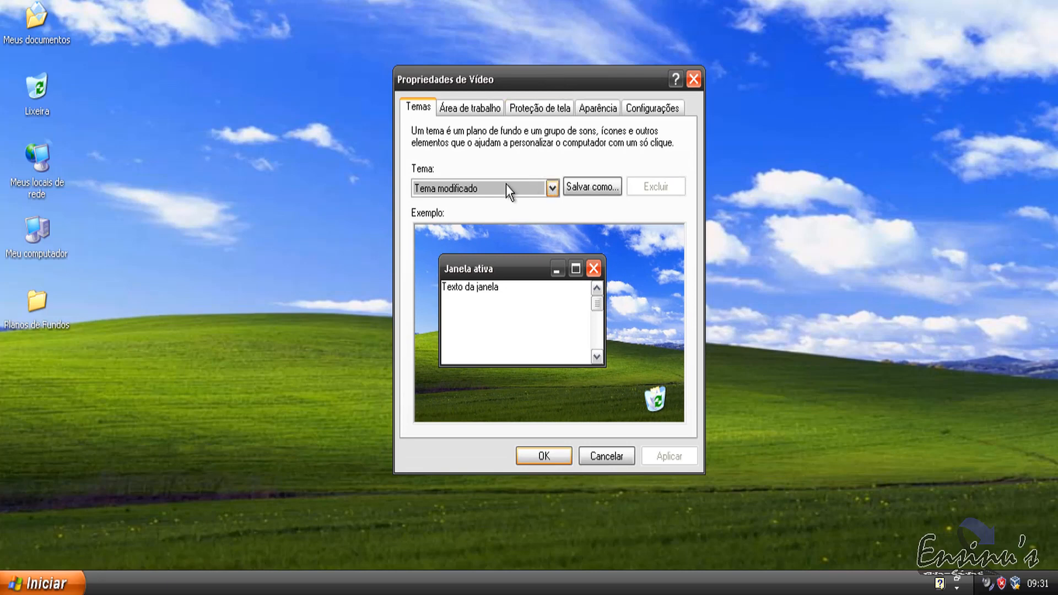
pyautogui.click(552, 187)
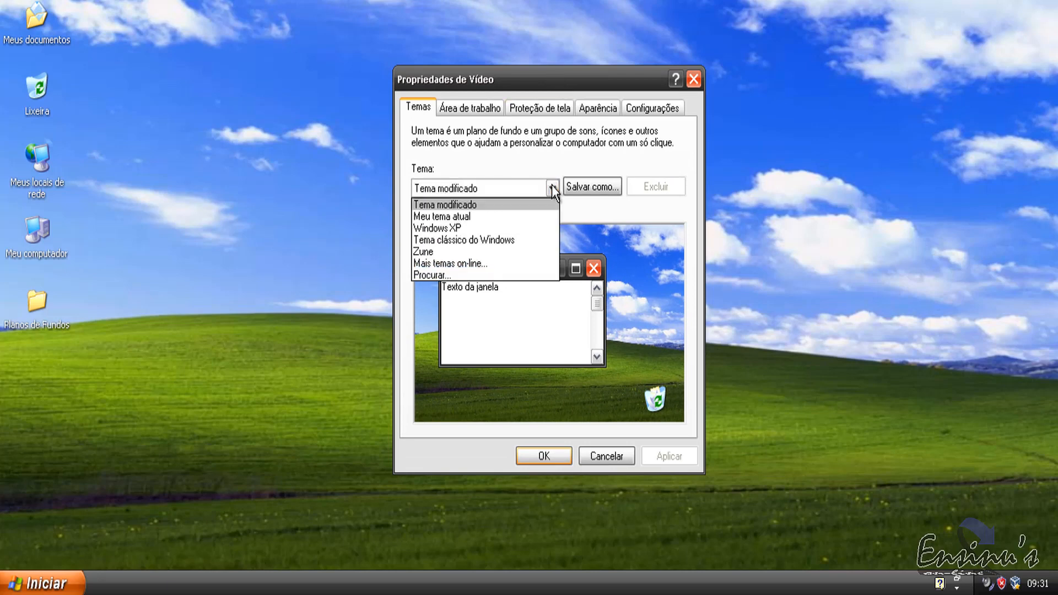
pyautogui.click(447, 228)
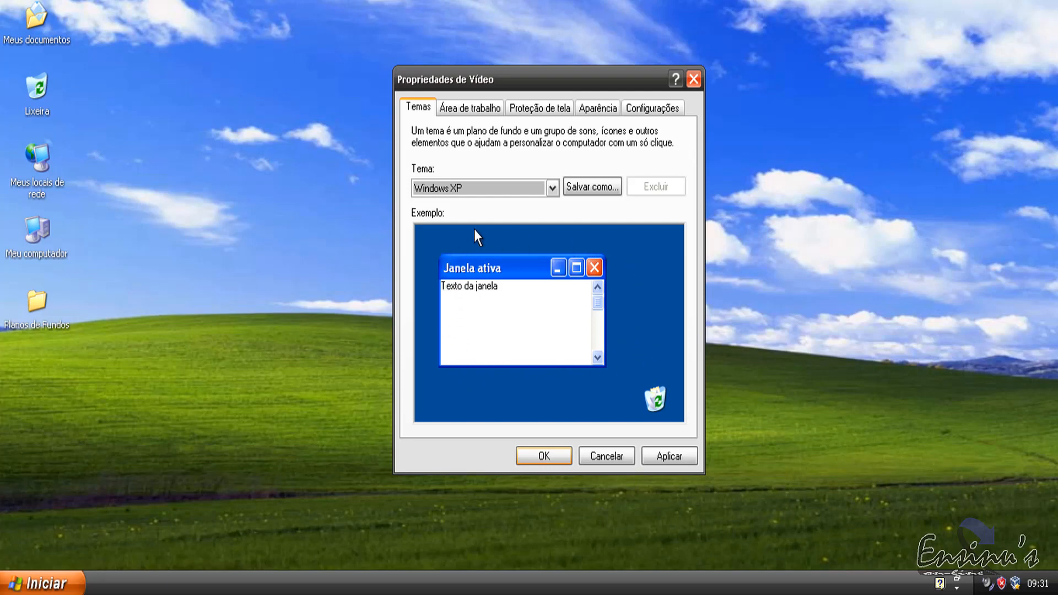
pyautogui.click(683, 459)
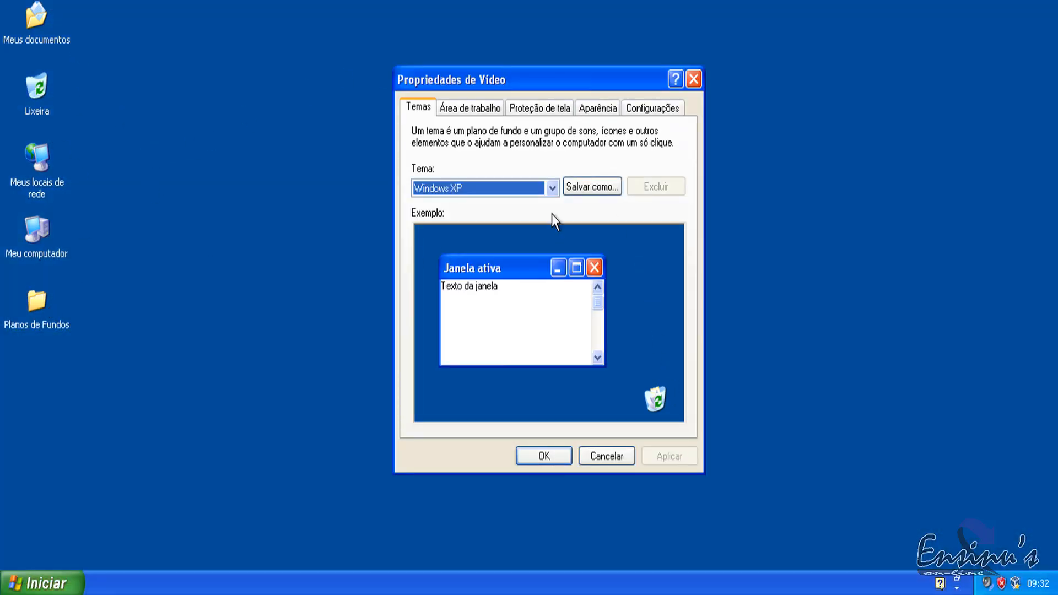
# Step: Apply the Tema clássico do Windows theme to the desktop
pyautogui.click(555, 184)
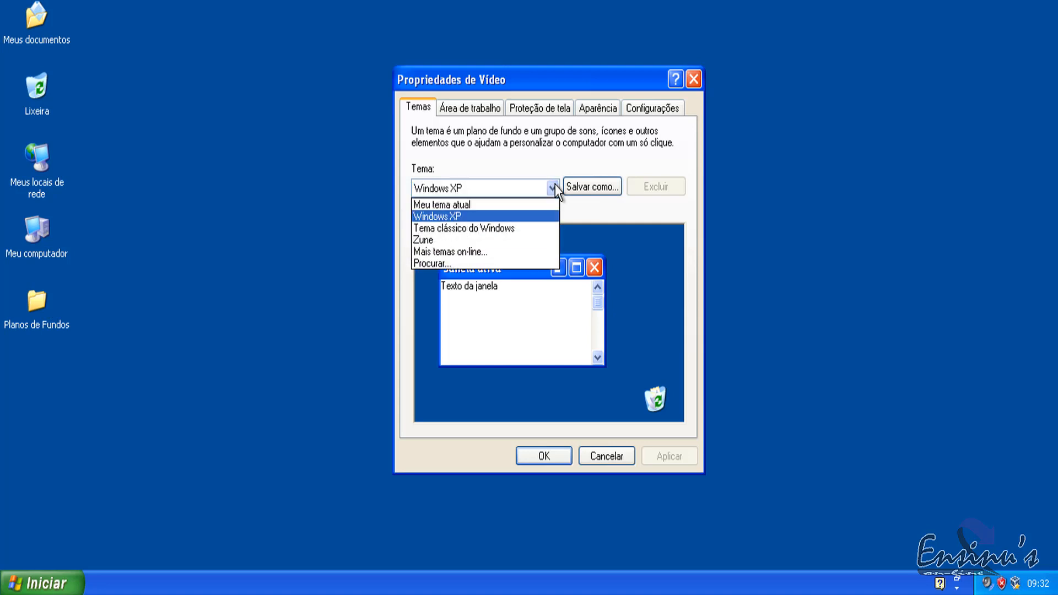
pyautogui.click(441, 229)
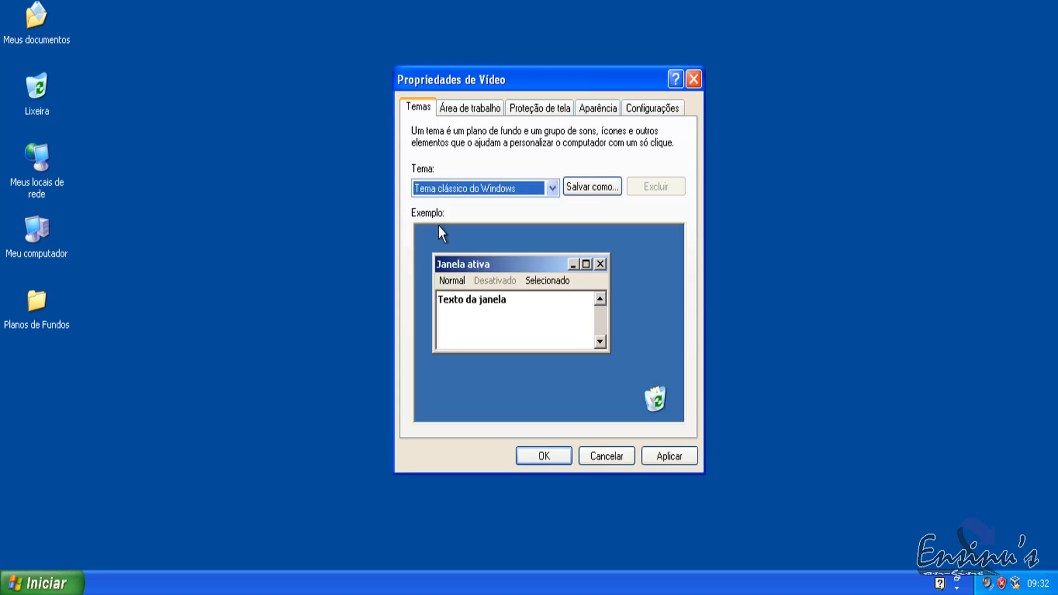
pyautogui.click(690, 459)
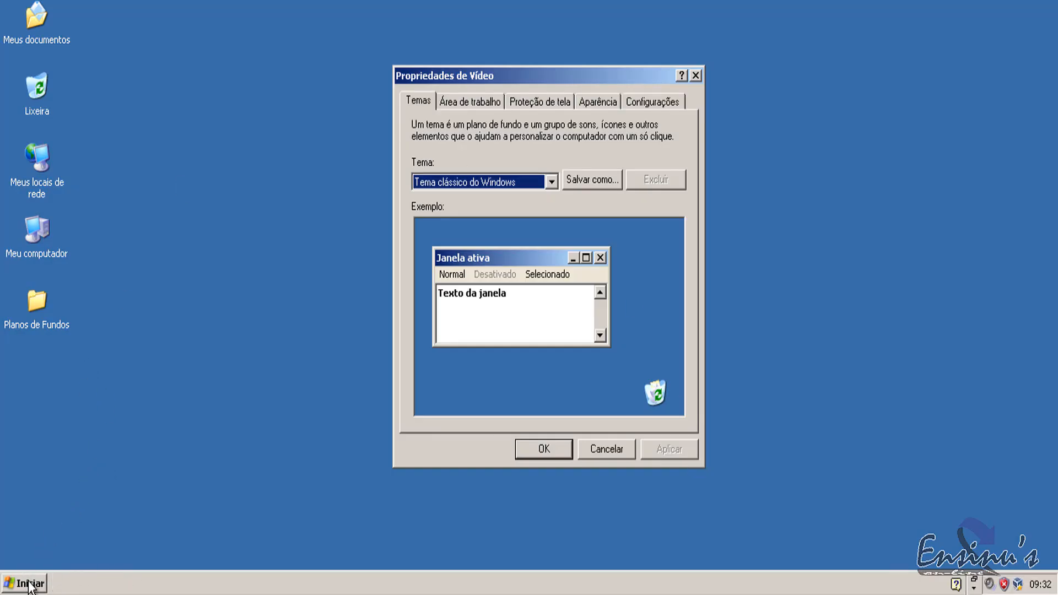
# Step: Switch the desktop theme to Zune and apply it
pyautogui.click(553, 181)
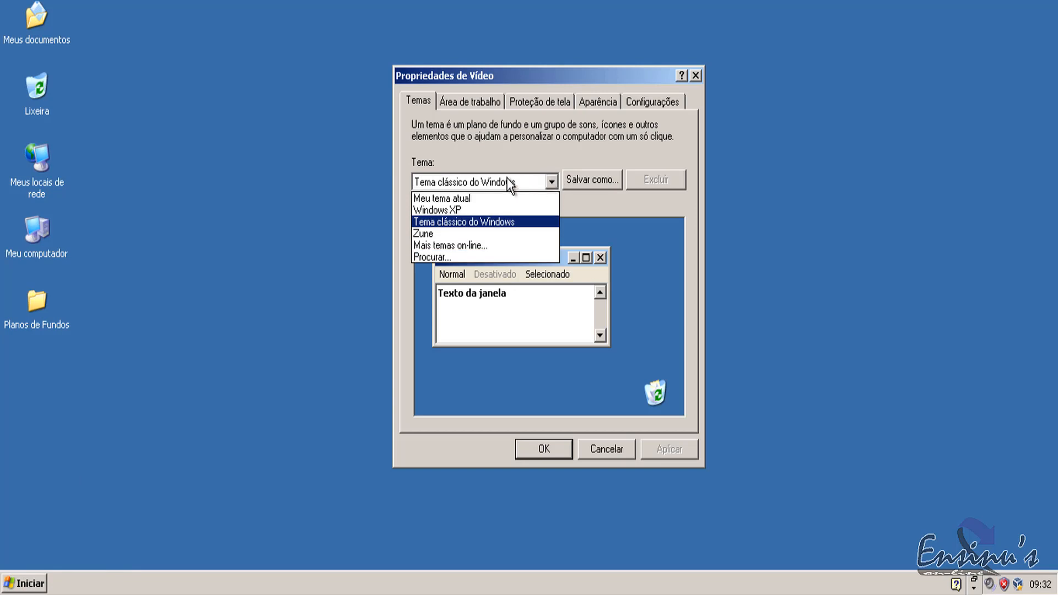
pyautogui.click(430, 233)
pyautogui.click(681, 454)
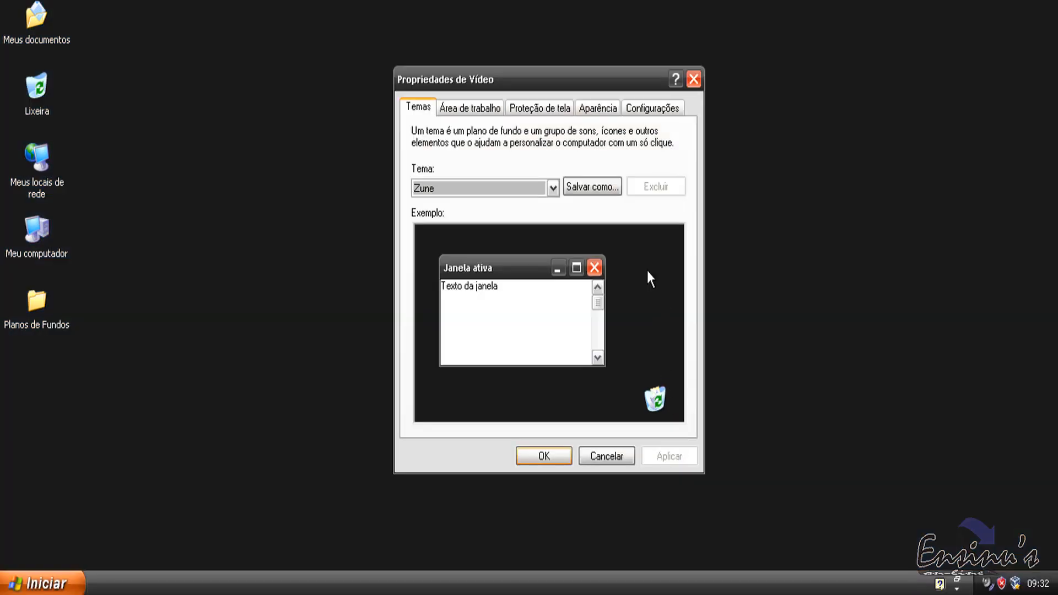
# Step: Restore the saved Meu tema atual theme and apply it to the desktop
pyautogui.click(548, 187)
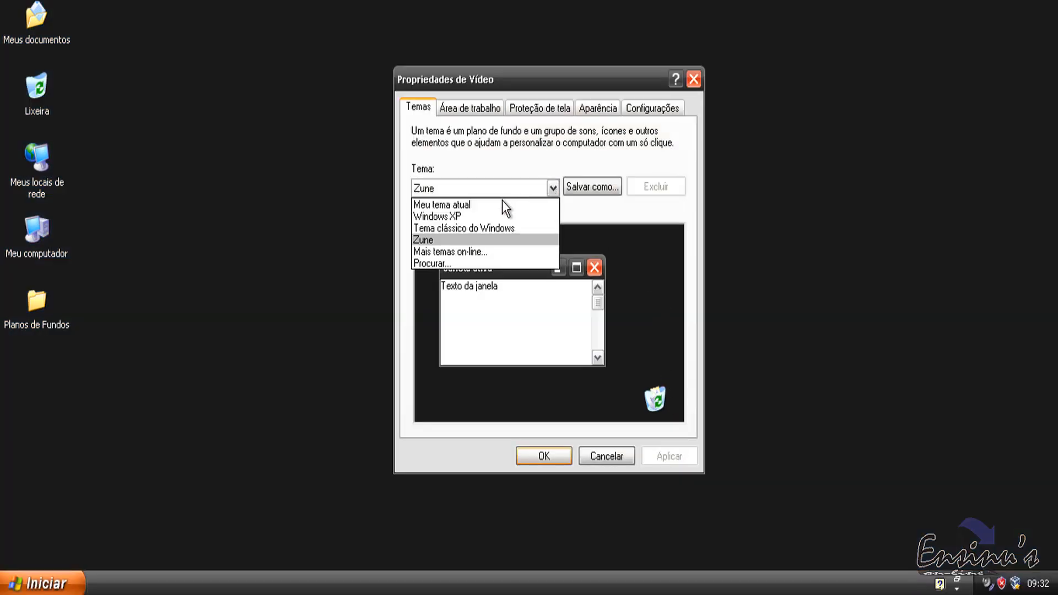
pyautogui.click(441, 205)
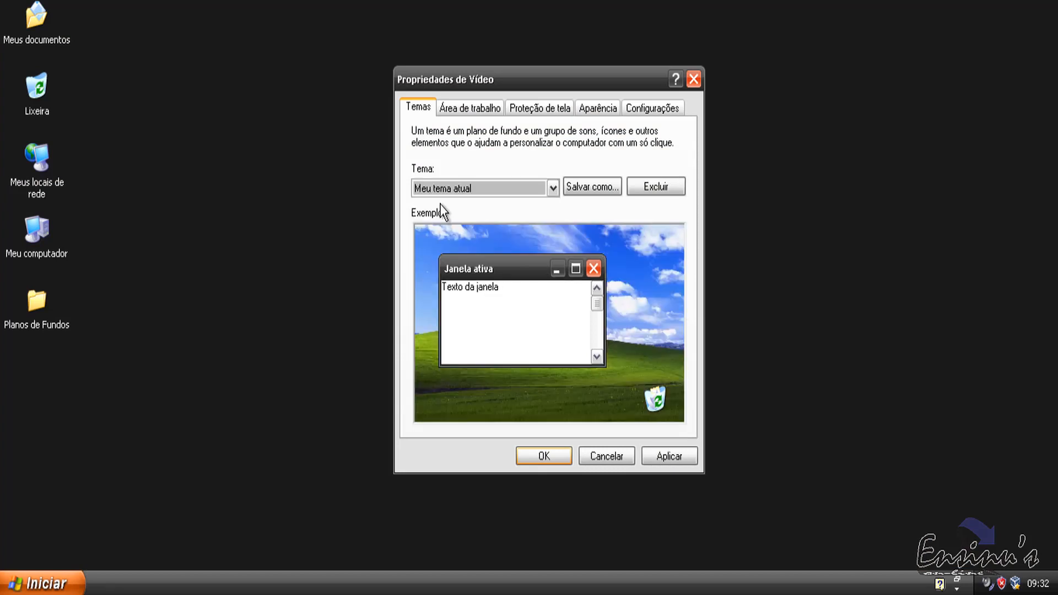
pyautogui.click(674, 454)
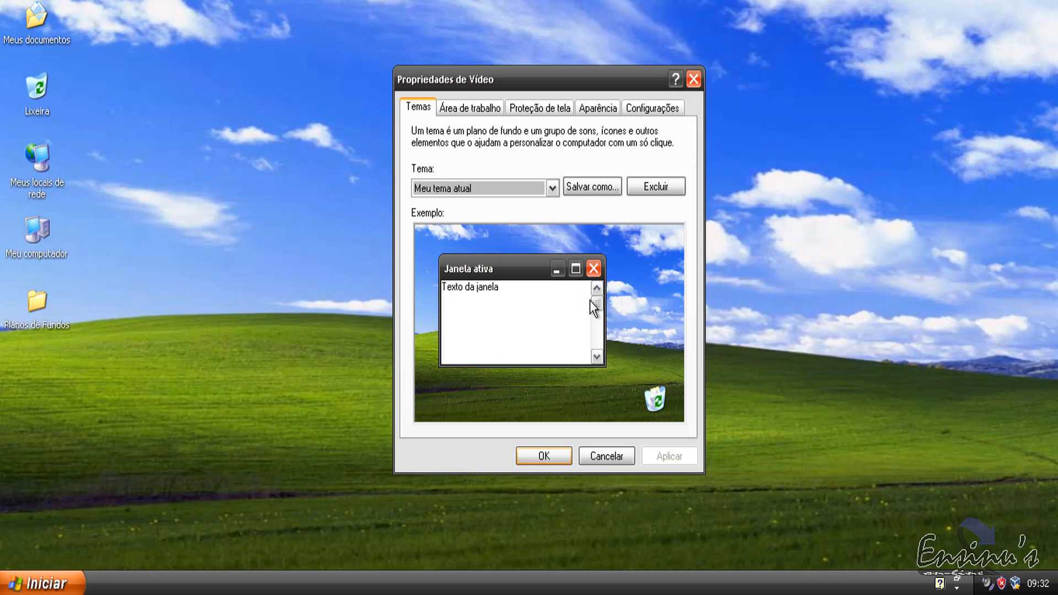
# Step: Show the Área de trabalho background settings and reposition the dialog near the middle of the desktop
pyautogui.click(467, 110)
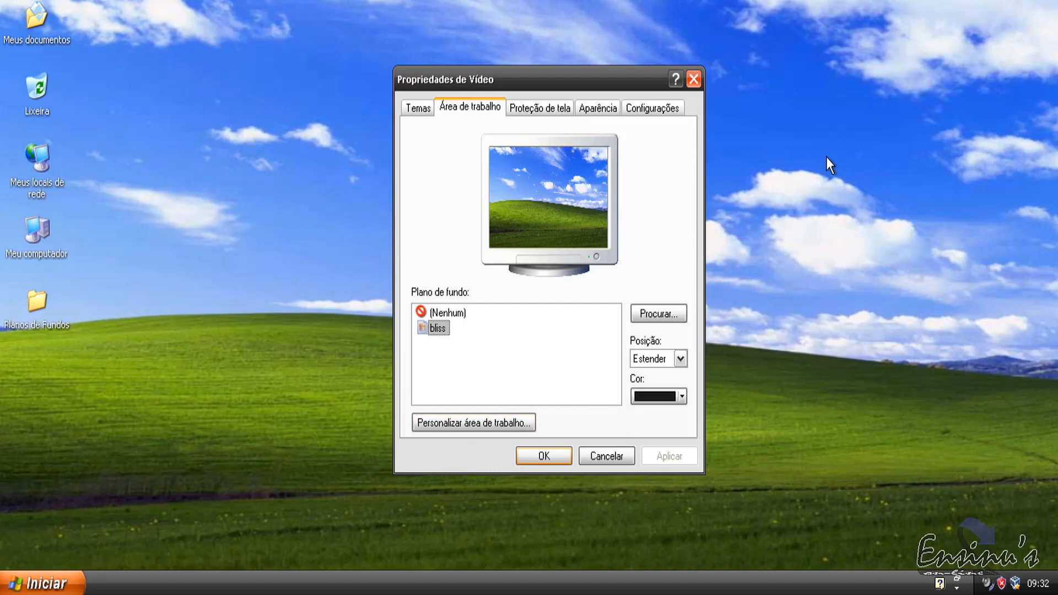
pyautogui.moveTo(635, 81)
pyautogui.mouseDown()
pyautogui.moveTo(810, 56)
pyautogui.moveTo(643, 51)
pyautogui.moveTo(633, 60)
pyautogui.mouseUp()
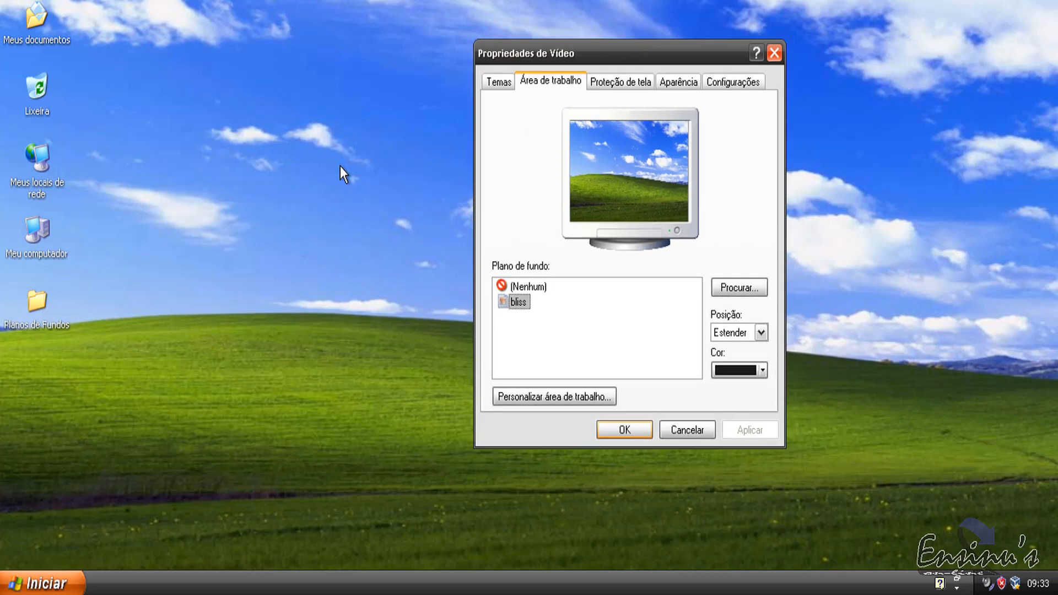
pyautogui.moveTo(685, 62); pyautogui.dragTo(613, 86)
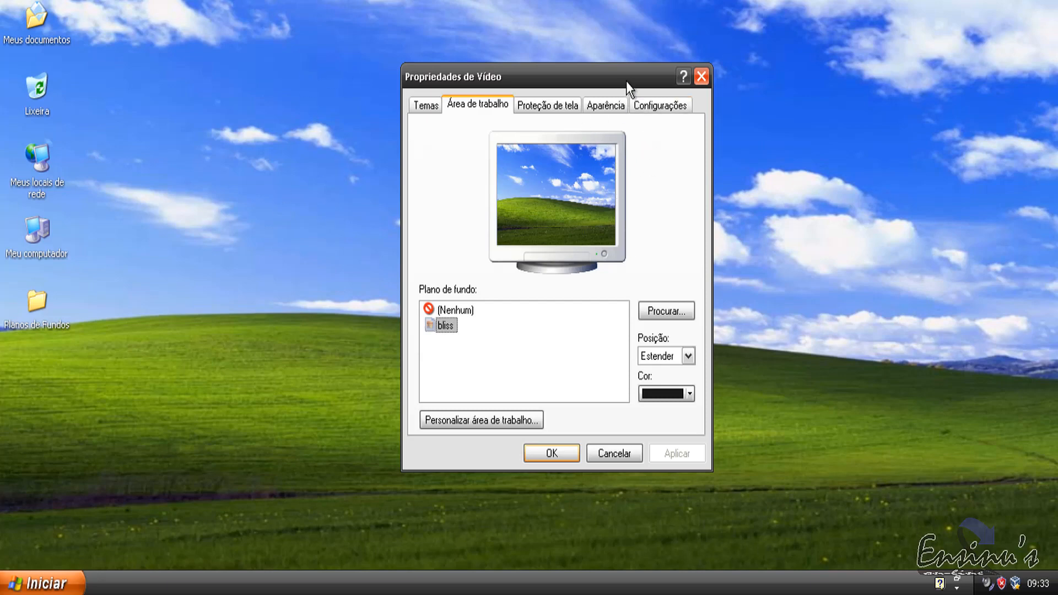
pyautogui.moveTo(626, 81); pyautogui.dragTo(604, 69)
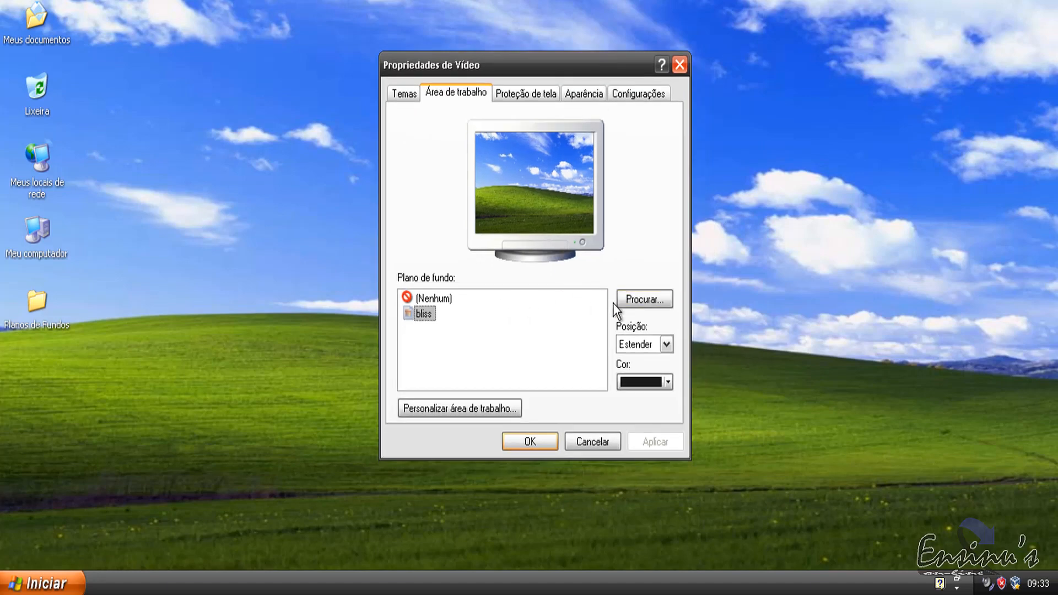
# Step: Browse for a background image in the Planos de Fundos folder on the Desktop, moving the browse dialog to the middle of the screen
pyautogui.click(645, 300)
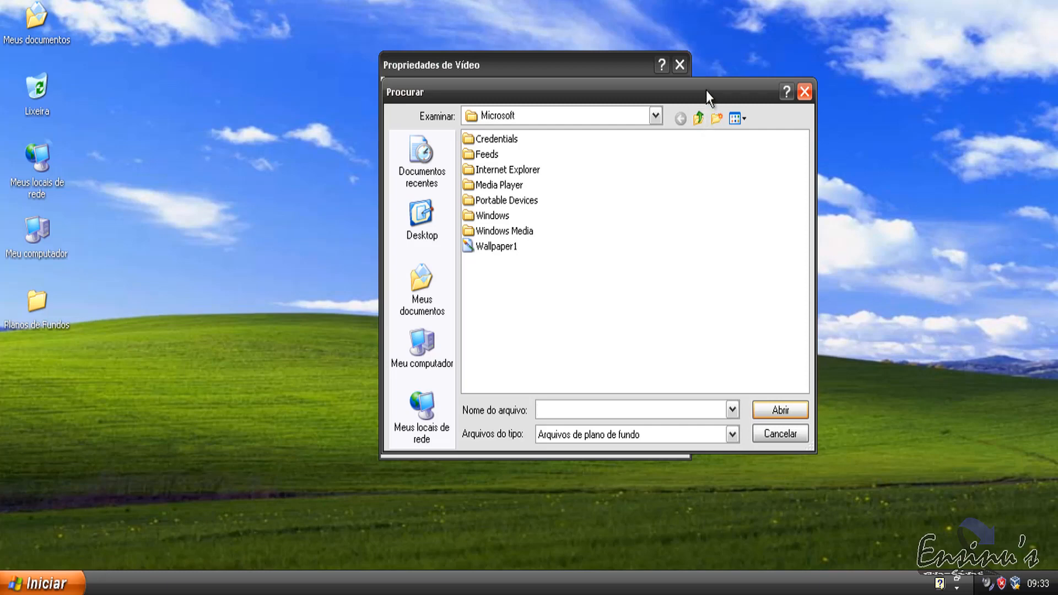
pyautogui.moveTo(706, 90); pyautogui.dragTo(739, 80)
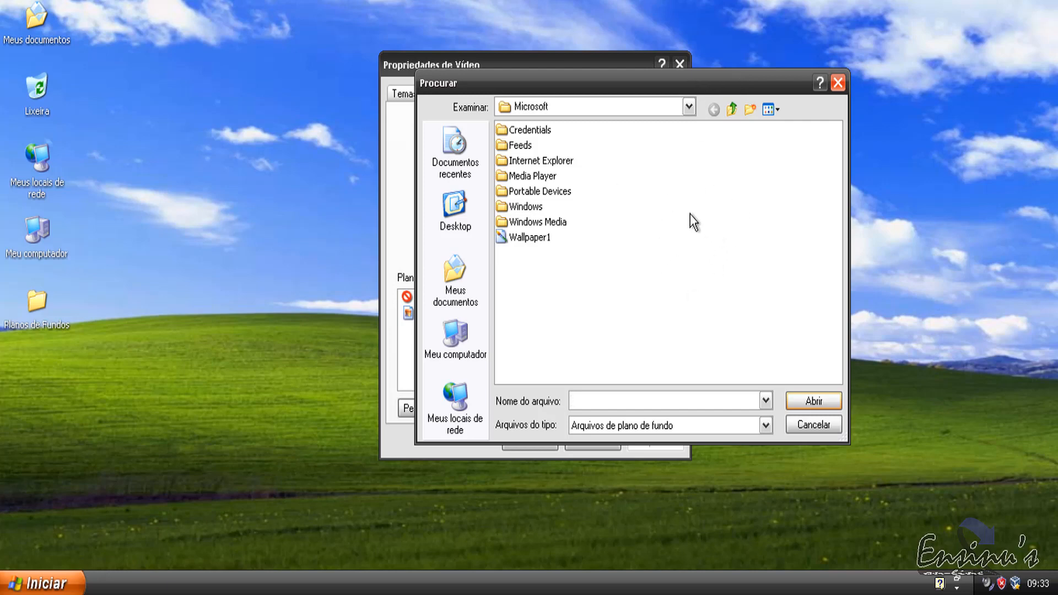
pyautogui.click(467, 219)
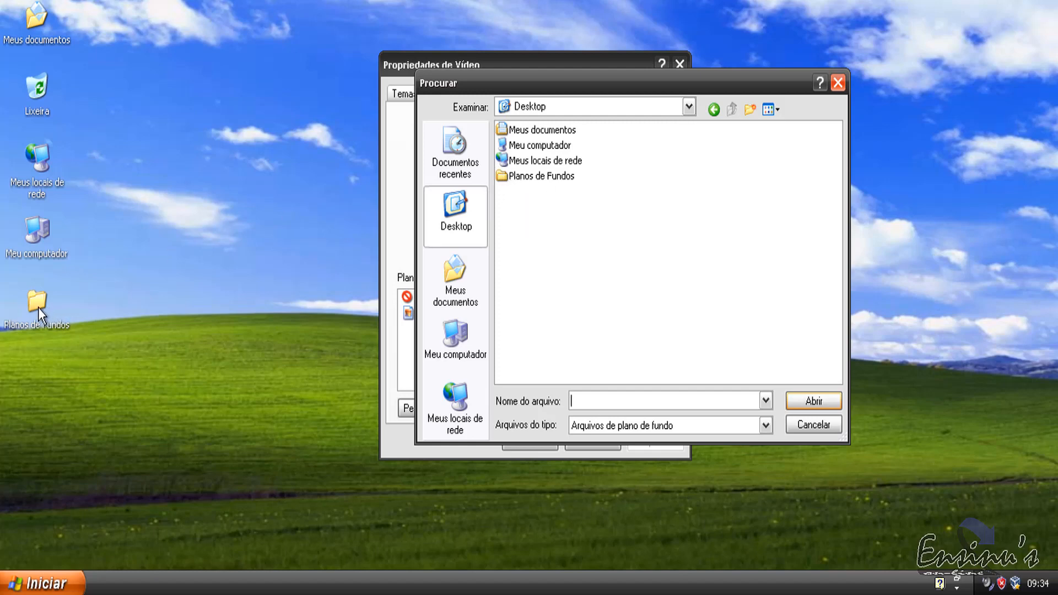
pyautogui.doubleClick(554, 177)
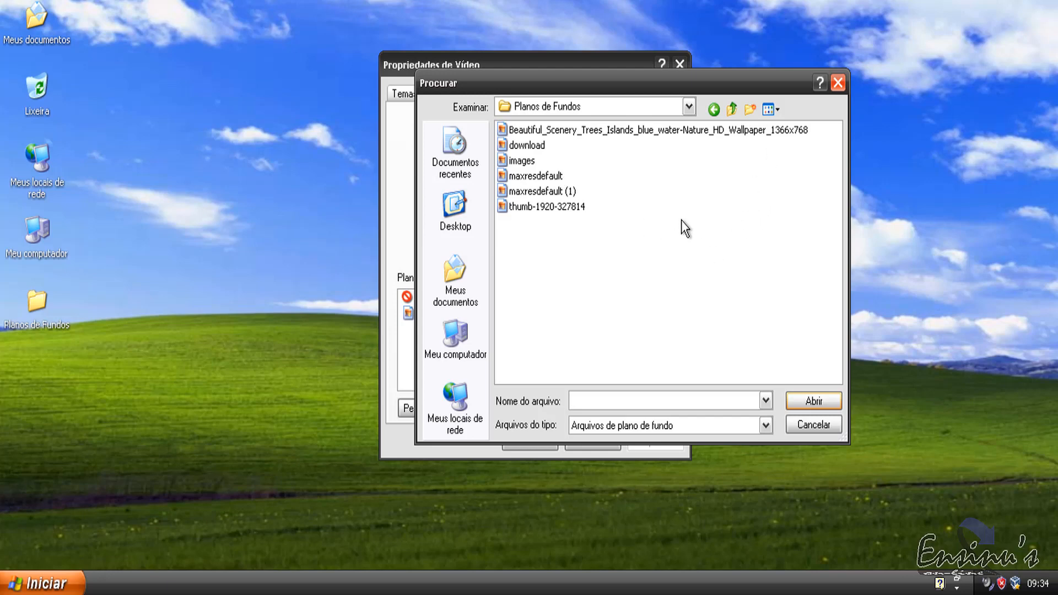
pyautogui.moveTo(702, 80); pyautogui.dragTo(585, 80)
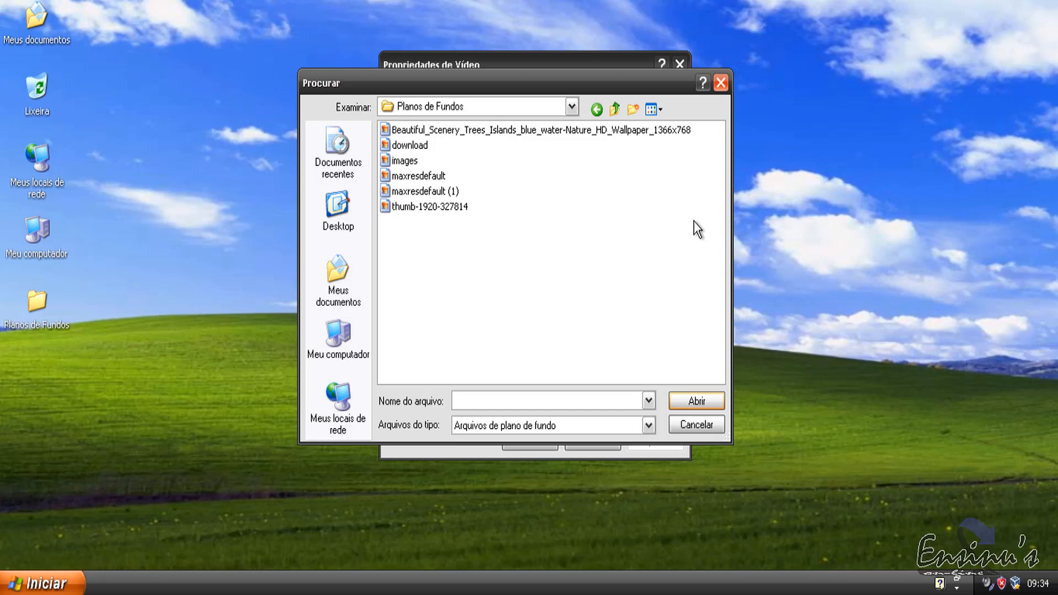
# Step: Choose the Beautiful_Scenery_Trees_Islands_blue_water-Nature_HD_Wallpaper_1366x768 image and apply it as the desktop background
pyautogui.click(425, 132)
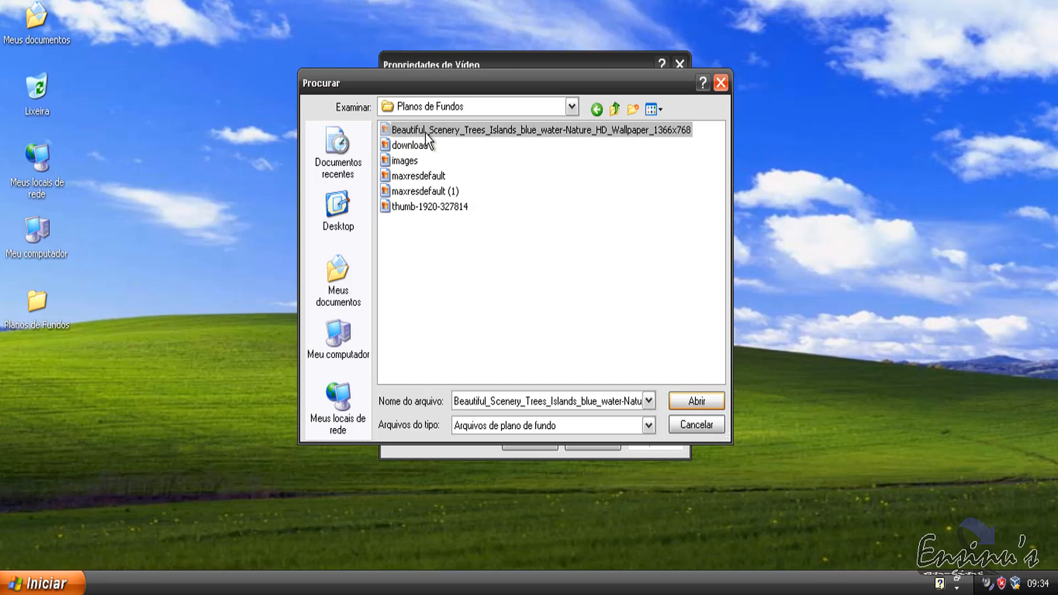
pyautogui.click(698, 402)
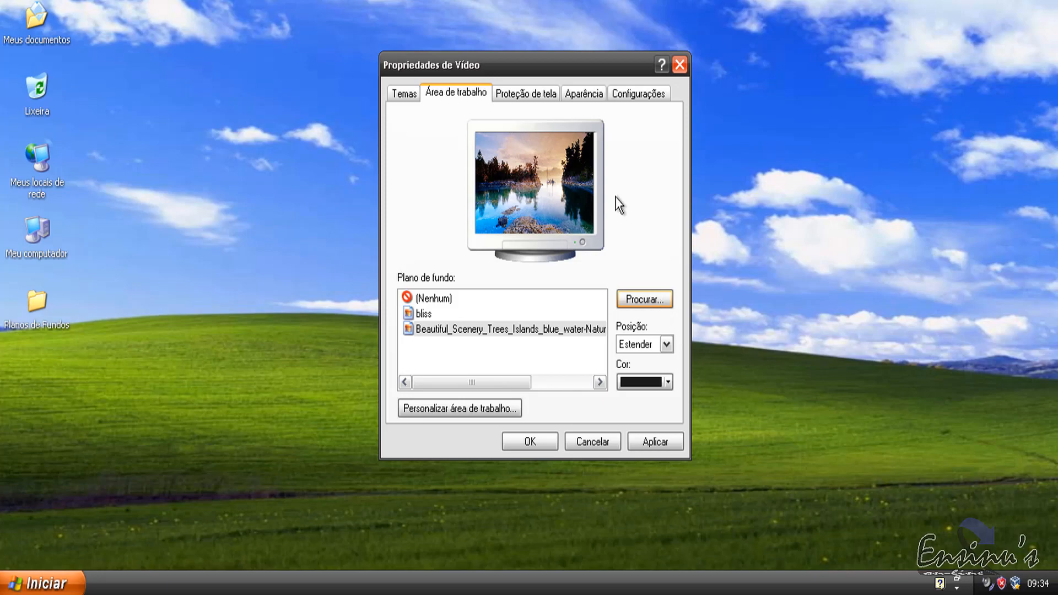
pyautogui.click(670, 442)
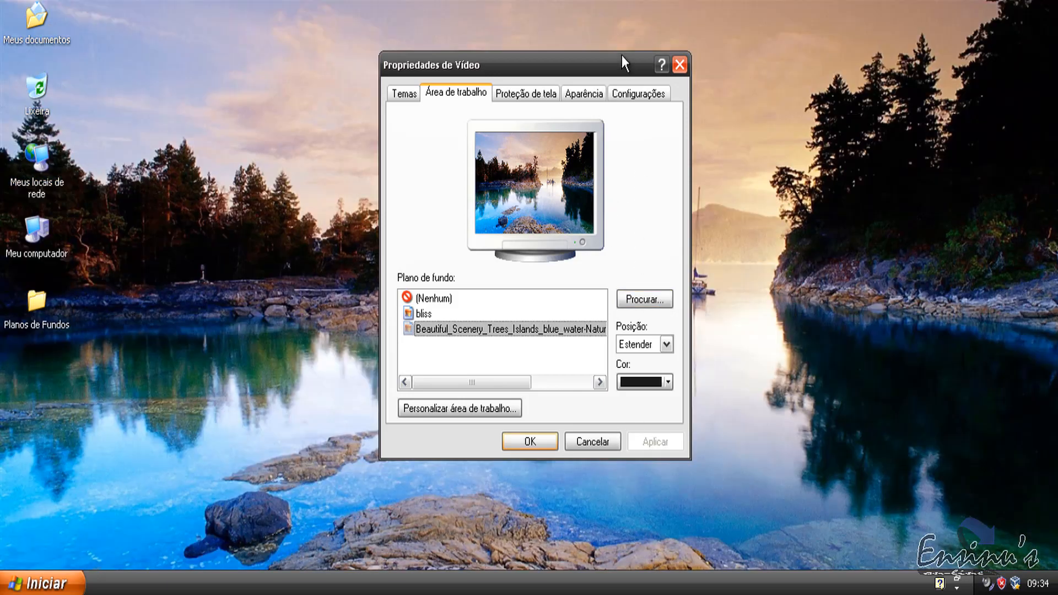
# Step: Move the dialog clear of the wallpaper's boats, set the background position to Centralizar and apply it
pyautogui.moveTo(571, 64); pyautogui.dragTo(540, 19)
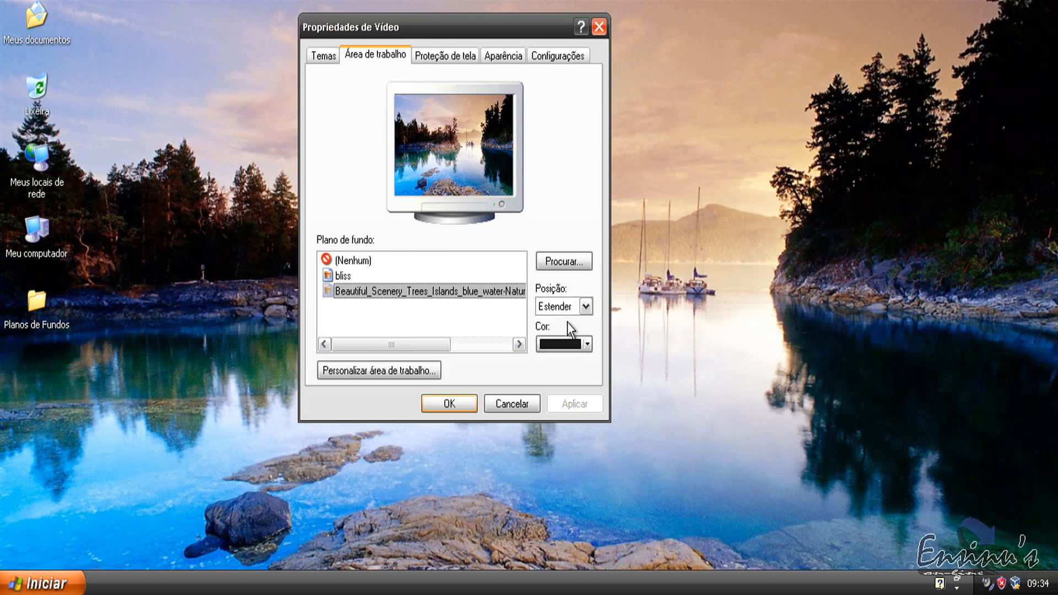
pyautogui.click(590, 306)
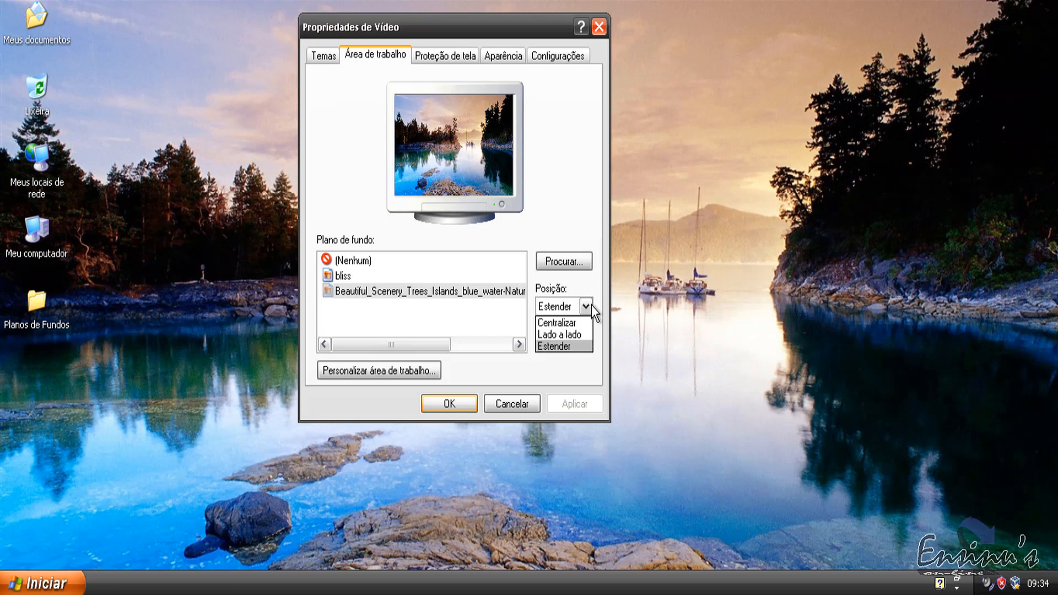
pyautogui.click(557, 323)
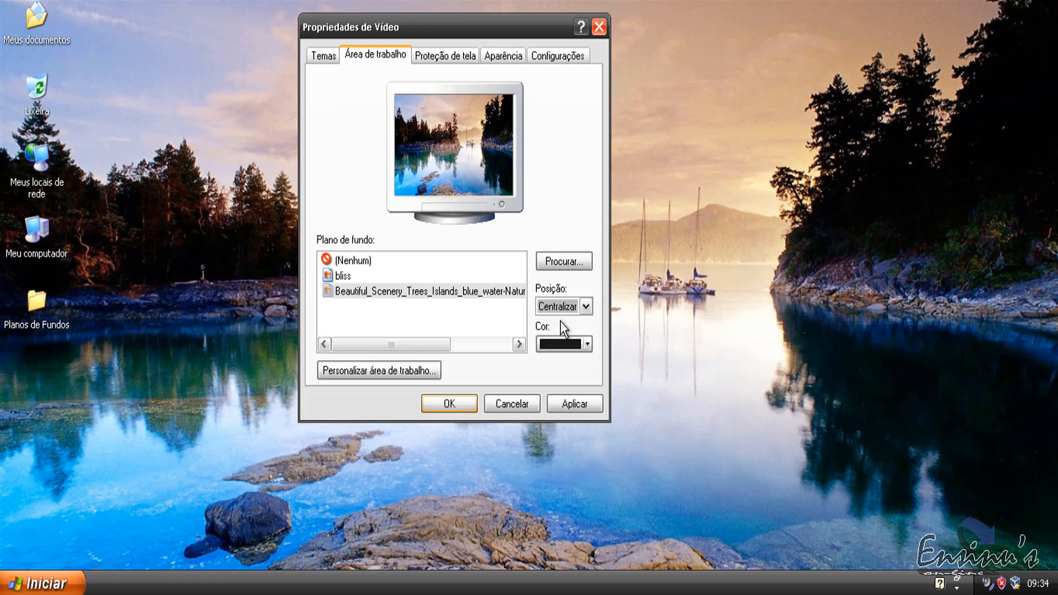
pyautogui.click(576, 404)
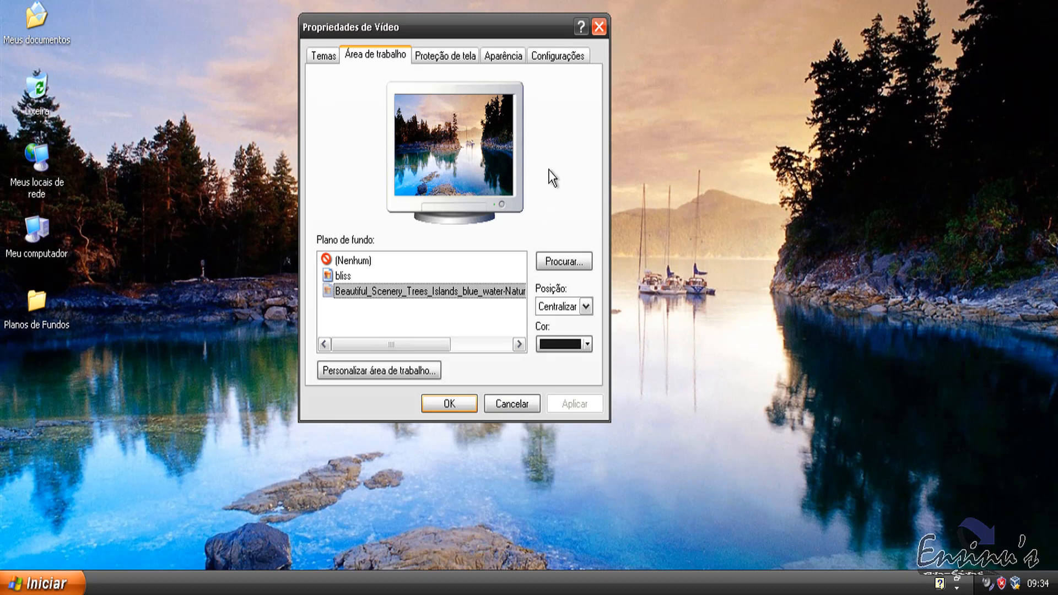
# Step: Preview the Lado a lado position for the lake wallpaper, and apply the bliss background, moving the dialog to the middle of the desktop
pyautogui.click(586, 307)
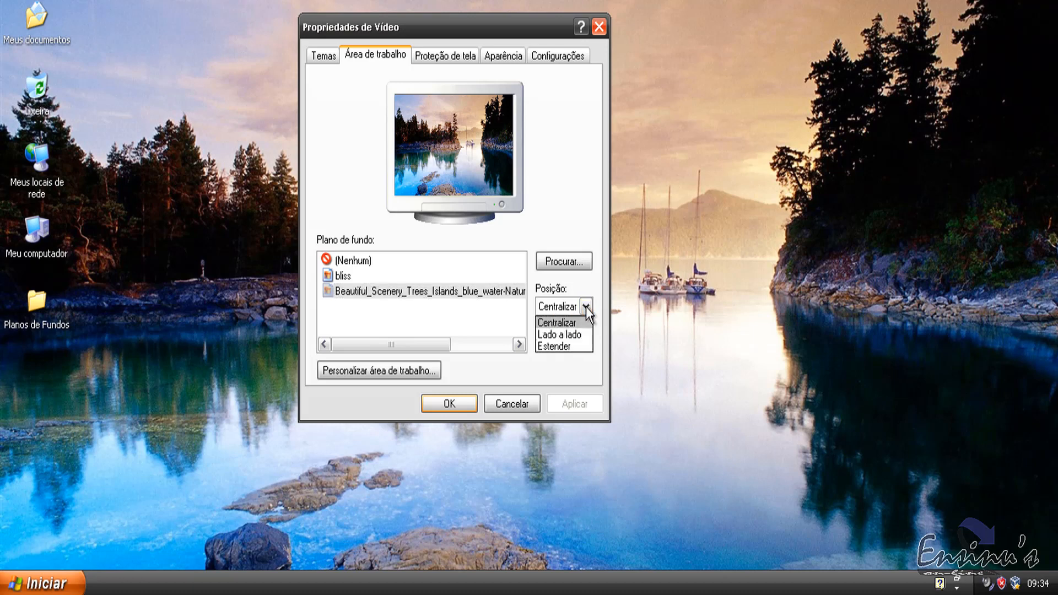
pyautogui.click(559, 335)
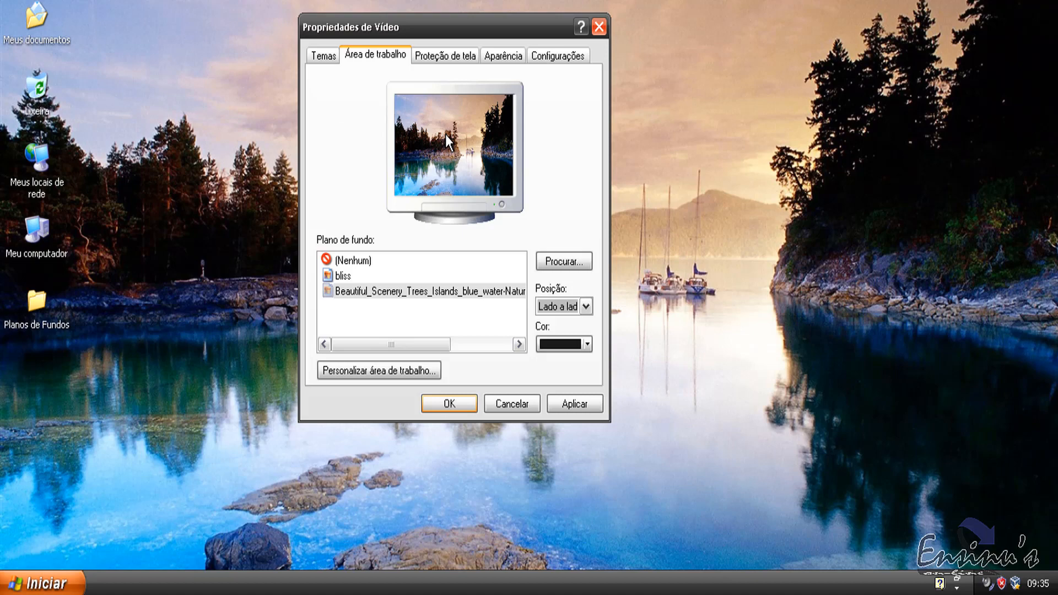
pyautogui.click(339, 277)
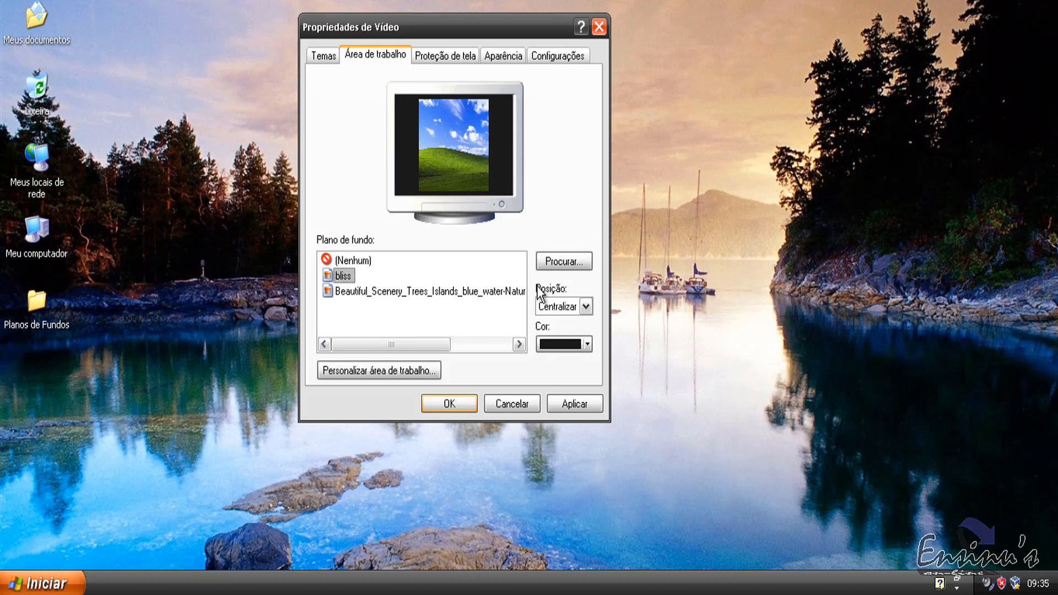
pyautogui.click(576, 405)
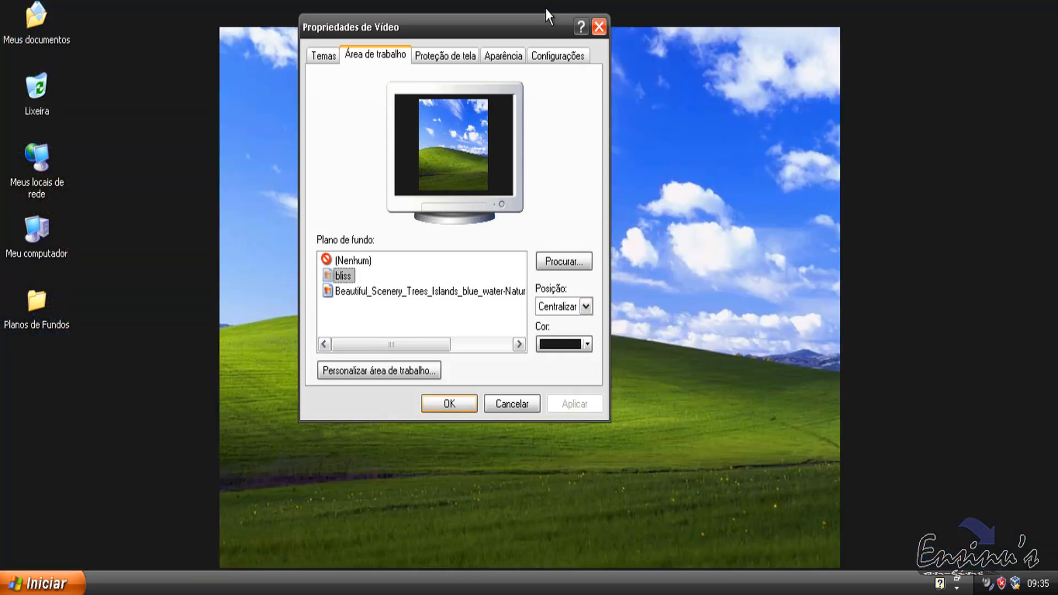
pyautogui.moveTo(544, 22); pyautogui.dragTo(620, 88)
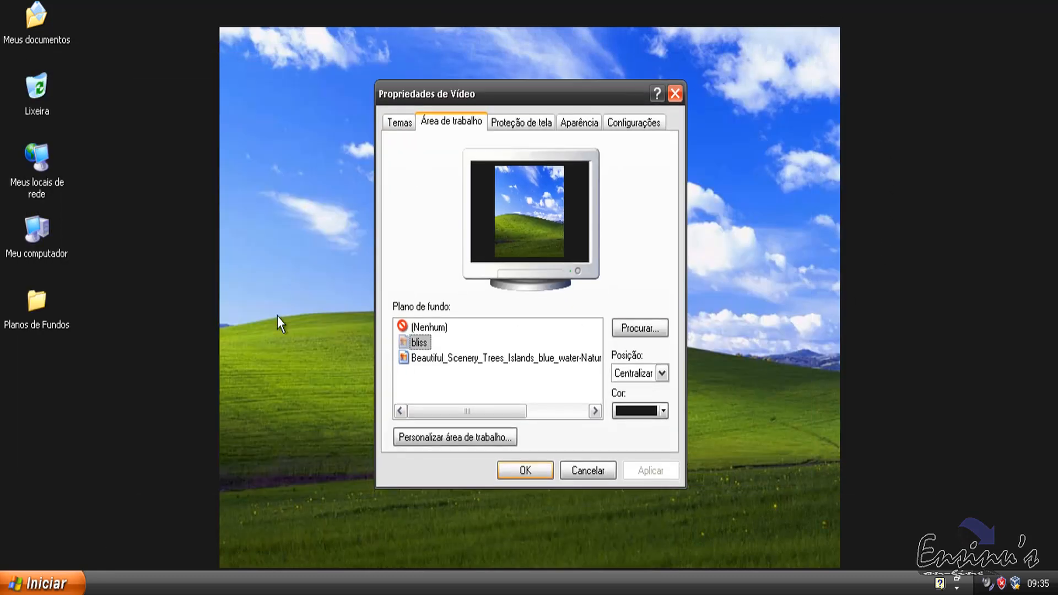
# Step: Set the bliss background's position to Estender and apply it
pyautogui.click(662, 373)
pyautogui.click(631, 412)
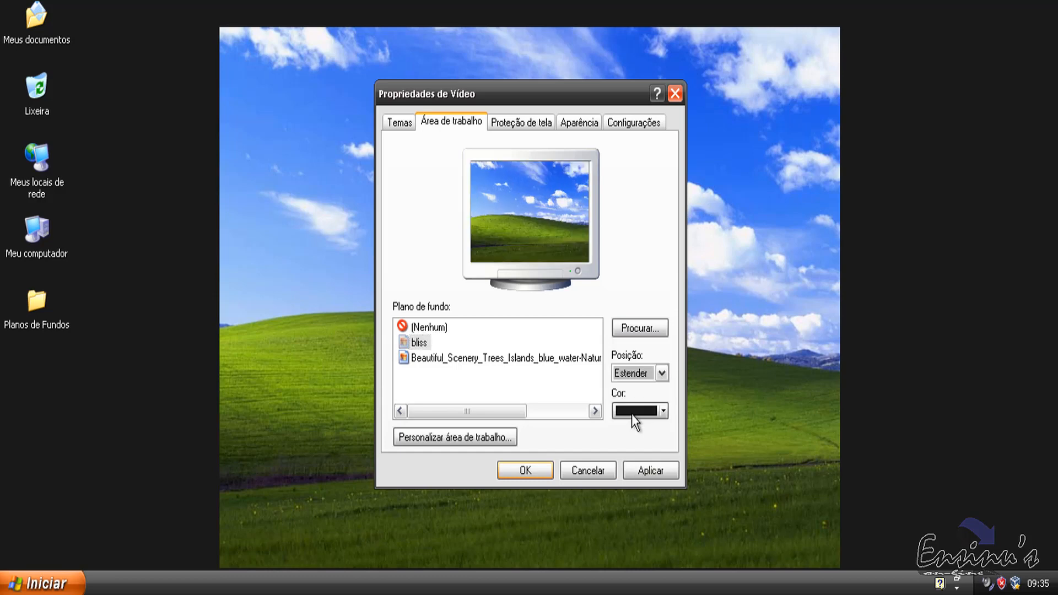
pyautogui.click(666, 477)
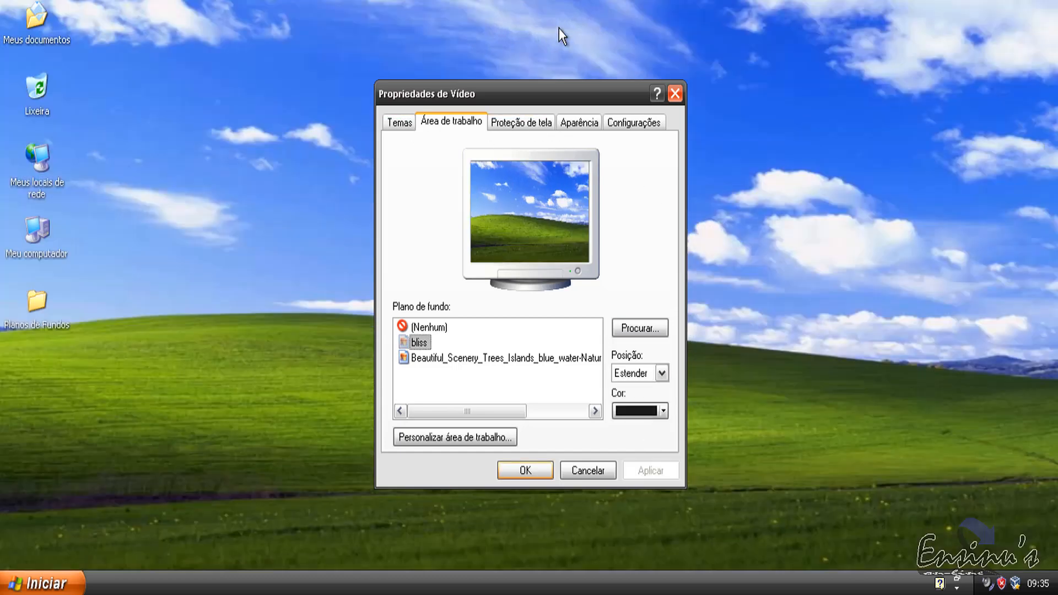
# Step: Apply the Lado a lado position to the bliss background and move the dialog aside to view both repeated copies of the image
pyautogui.click(662, 373)
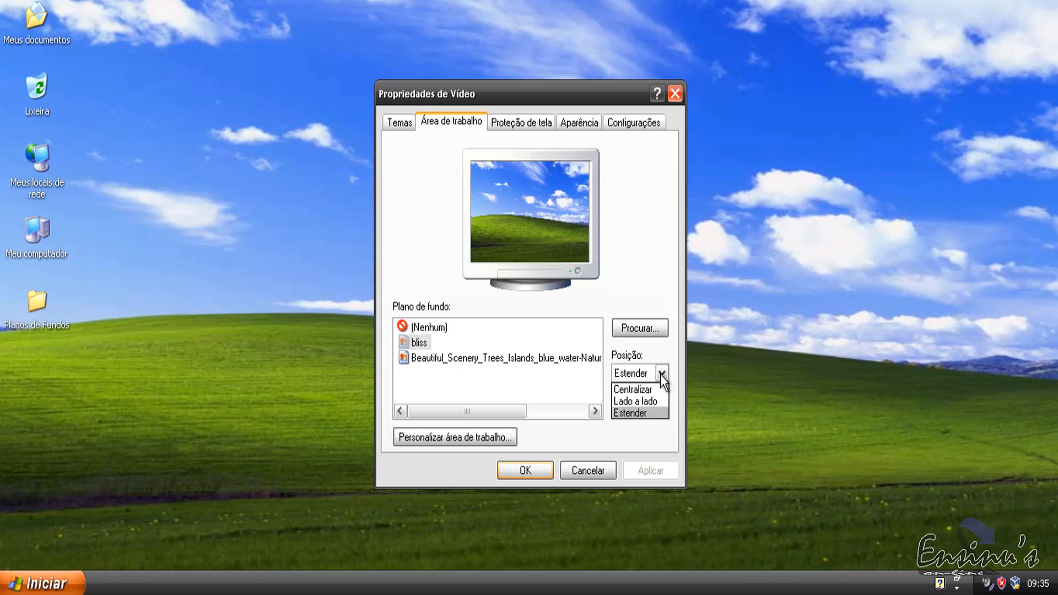
pyautogui.click(631, 402)
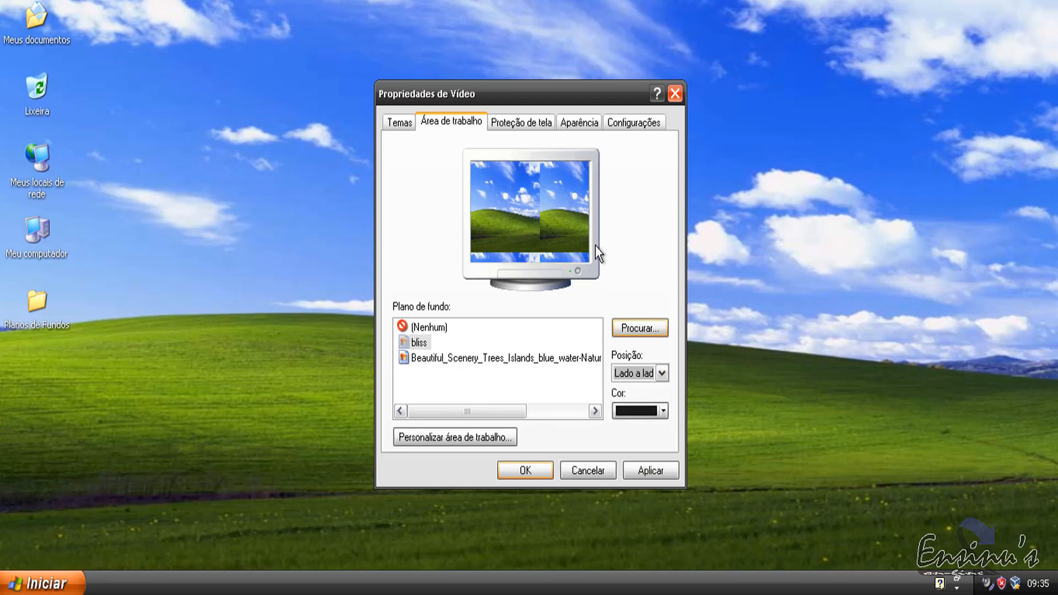
pyautogui.click(667, 473)
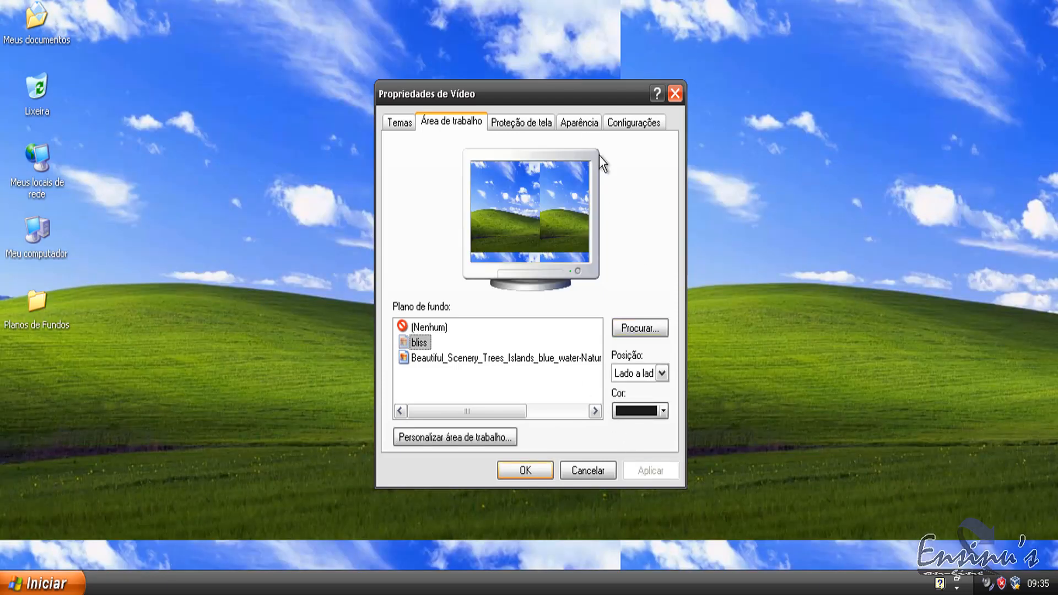
pyautogui.moveTo(579, 91); pyautogui.dragTo(822, 83)
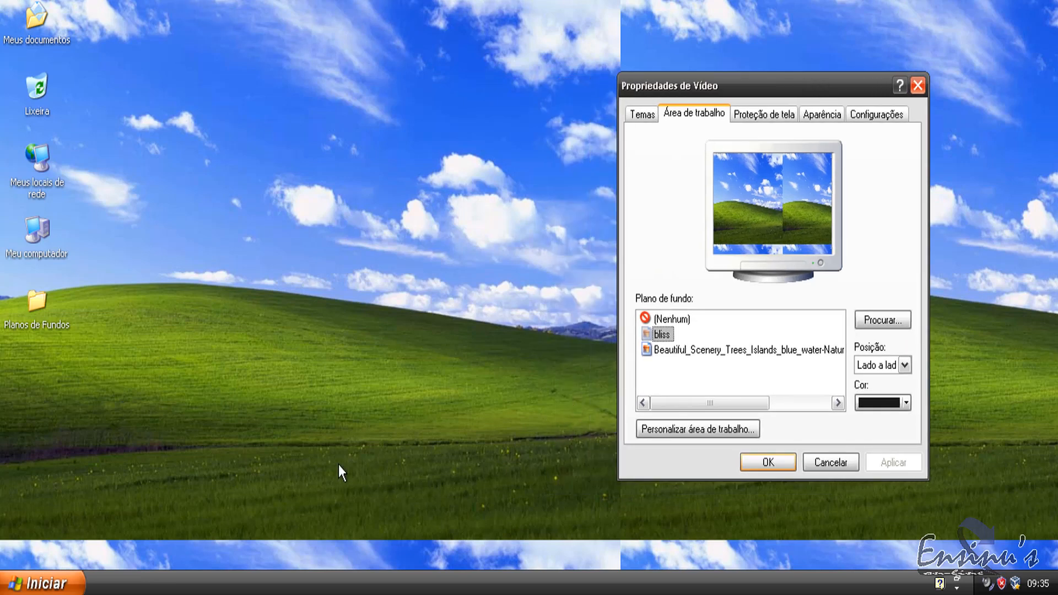
pyautogui.moveTo(768, 88); pyautogui.dragTo(387, 57)
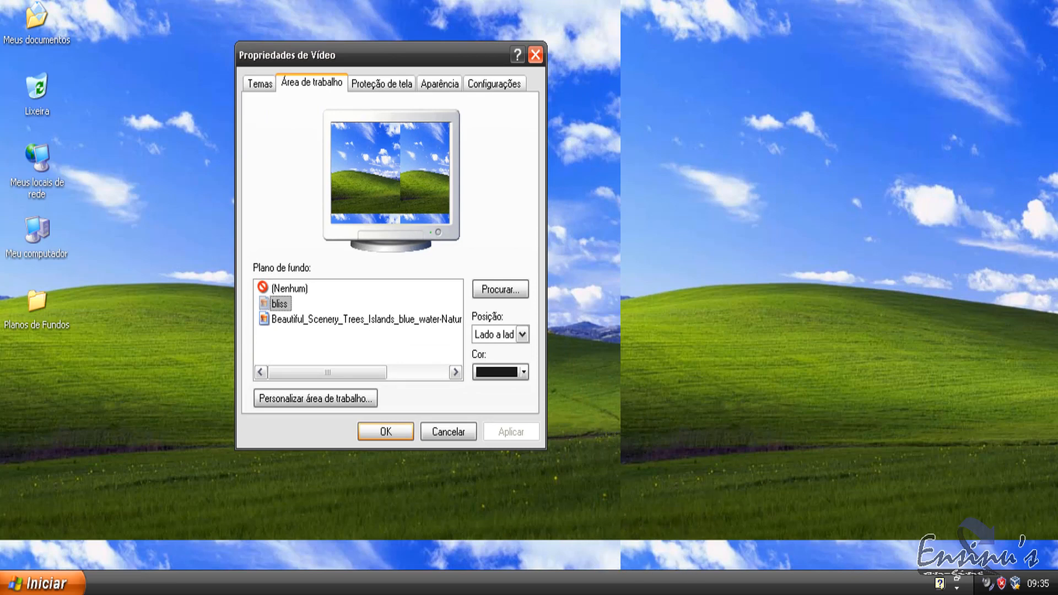
pyautogui.moveTo(430, 55); pyautogui.dragTo(527, 42)
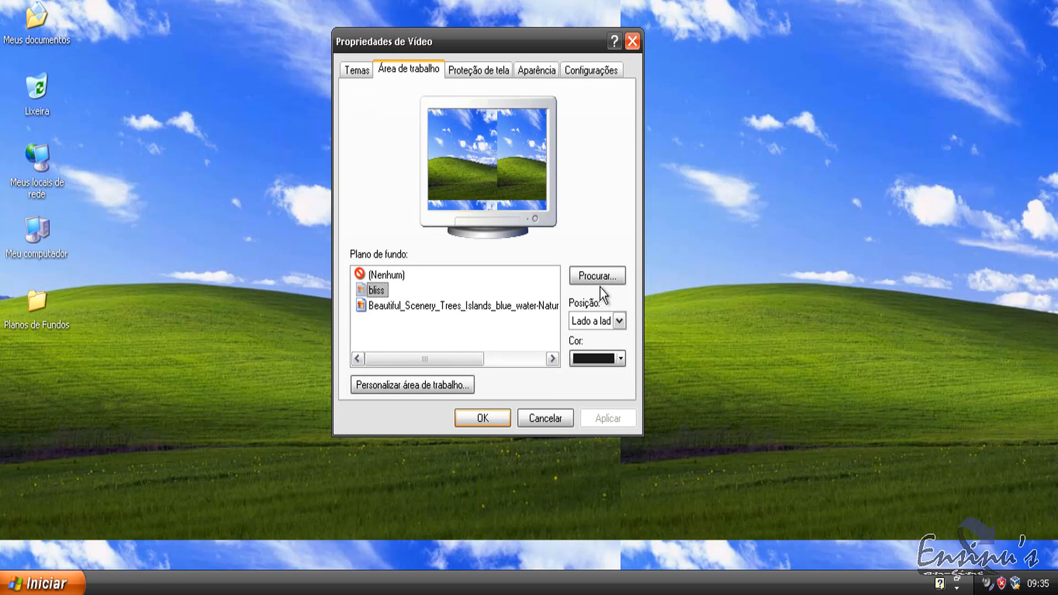
# Step: Set the position to Estender and apply the download image from the Desktop's Planos de Fundos folder, moving the dialog clear of the Eiffel Tower
pyautogui.click(618, 322)
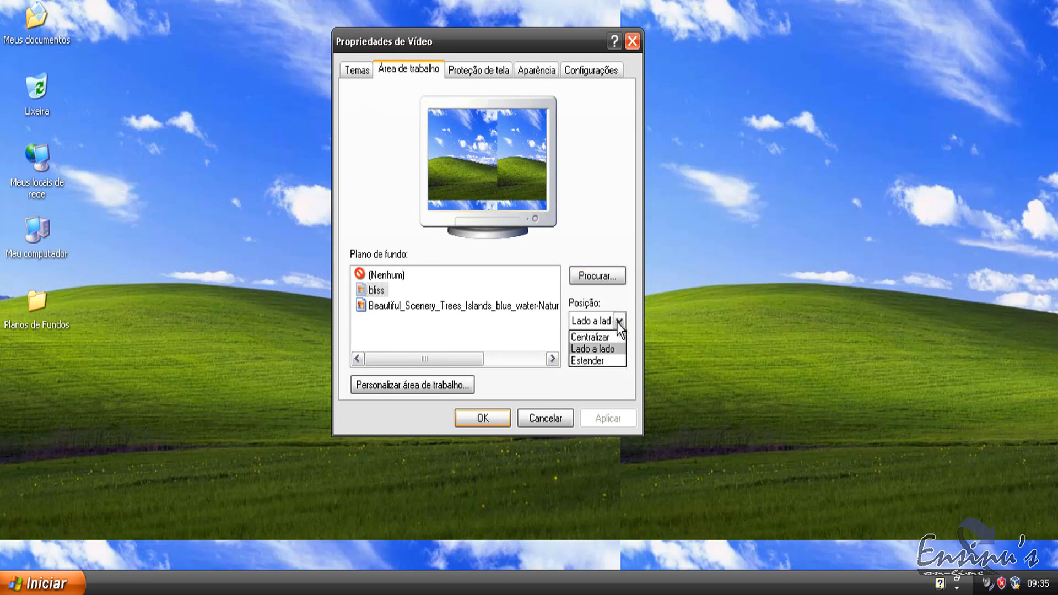
pyautogui.click(597, 361)
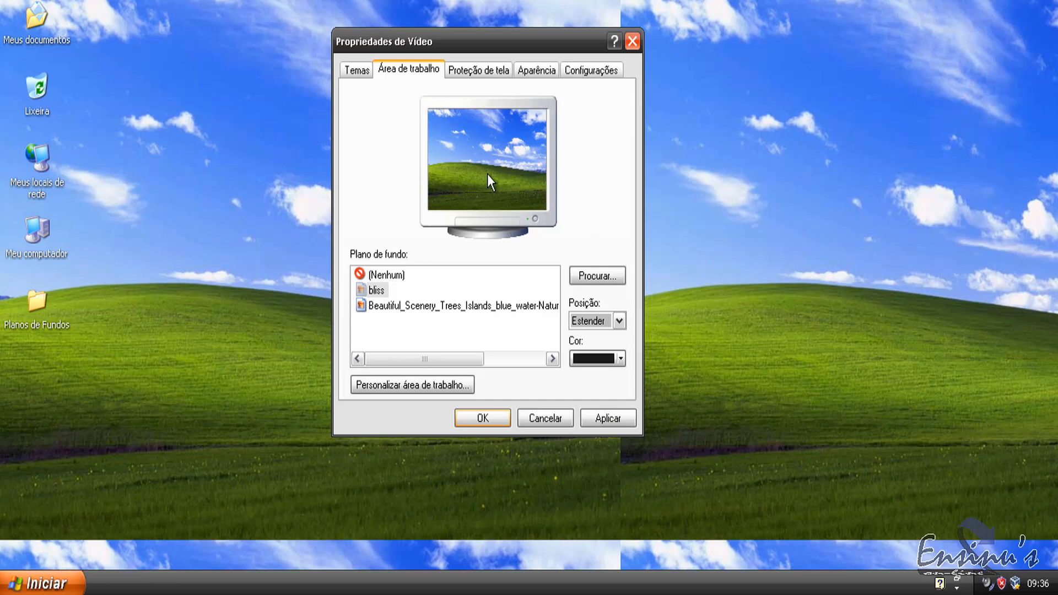
pyautogui.click(605, 278)
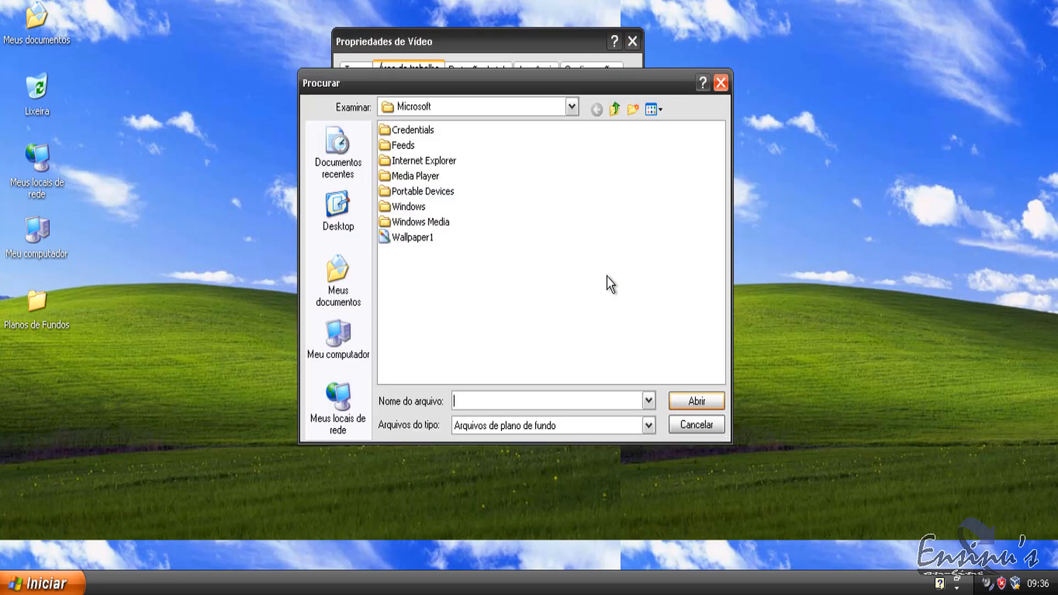
pyautogui.click(347, 242)
pyautogui.doubleClick(449, 178)
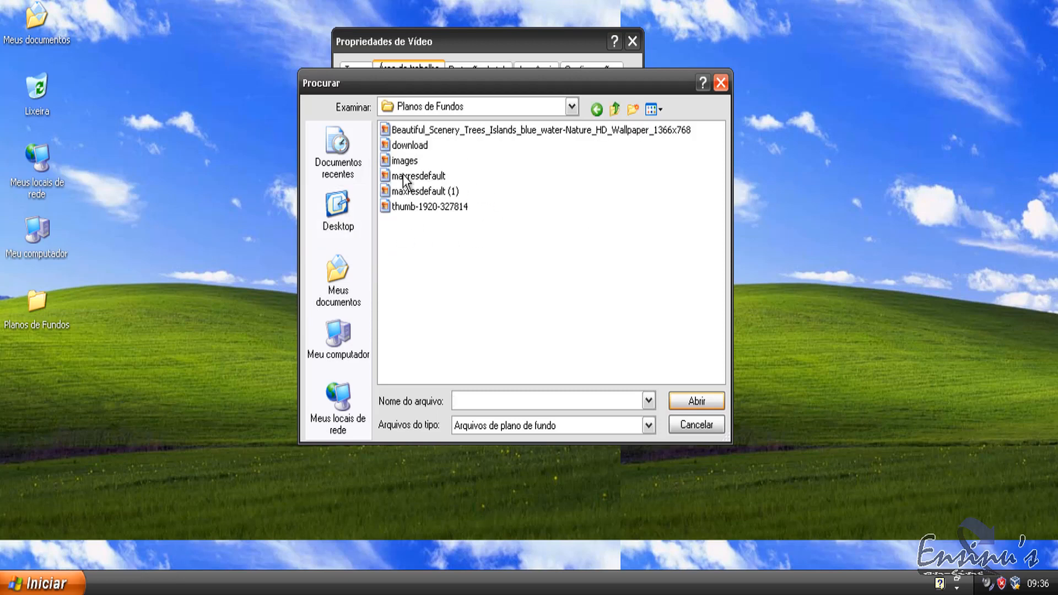
pyautogui.doubleClick(411, 147)
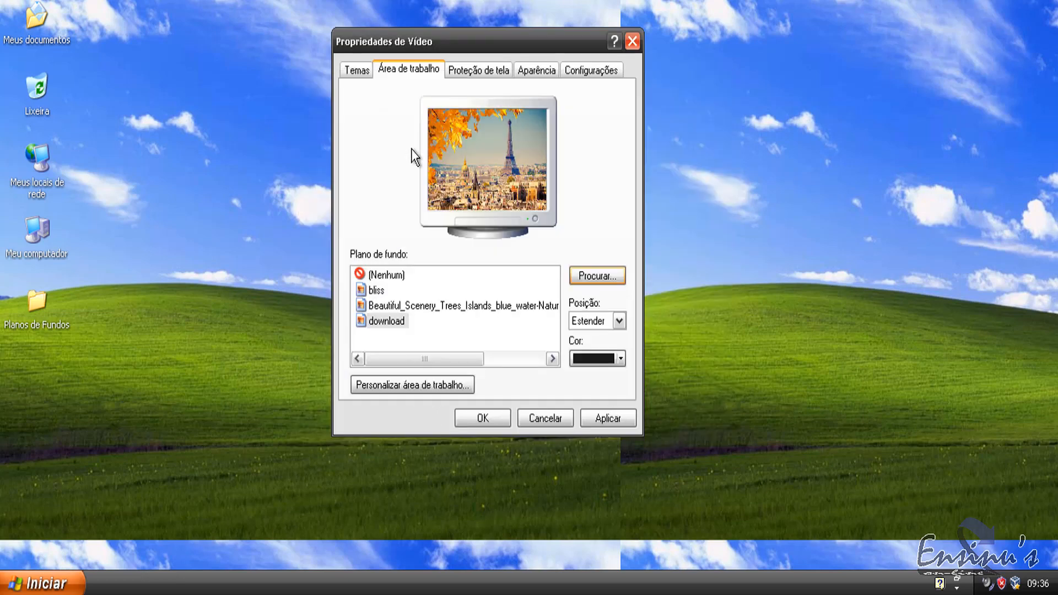
pyautogui.click(611, 421)
pyautogui.moveTo(438, 47); pyautogui.dragTo(464, 65)
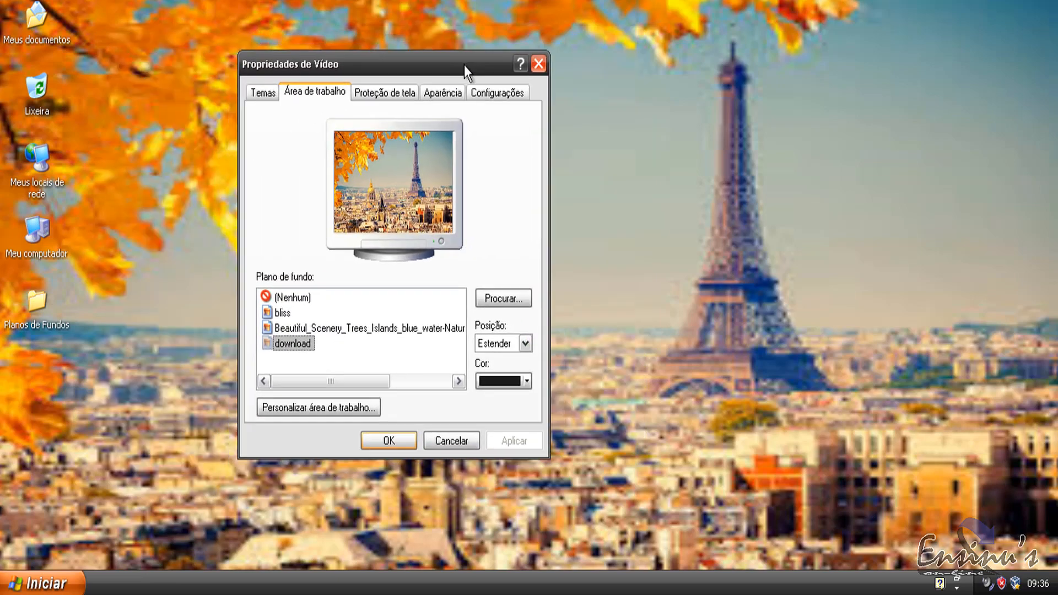
# Step: Apply the images picture from the Planos de Fundos folder as the background and move the dialog to uncover the mountains
pyautogui.click(518, 302)
pyautogui.click(337, 215)
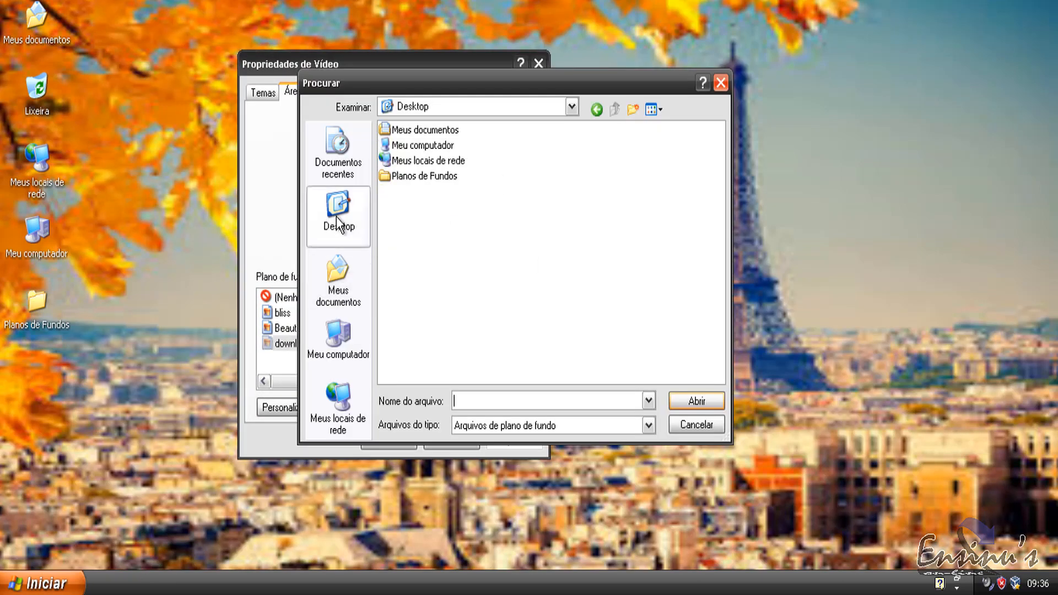
pyautogui.doubleClick(427, 178)
pyautogui.doubleClick(412, 163)
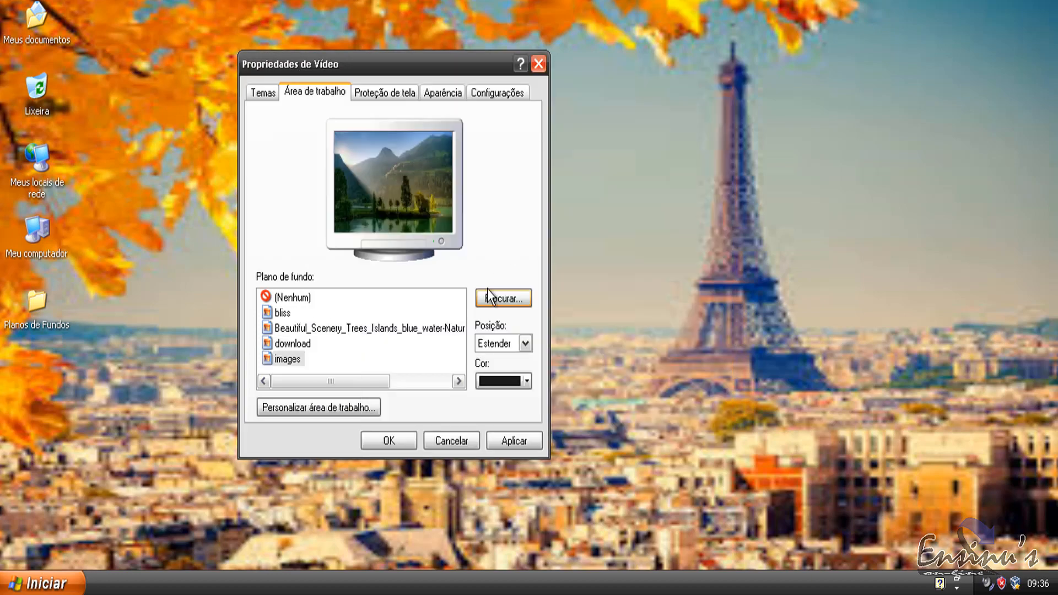
pyautogui.click(523, 446)
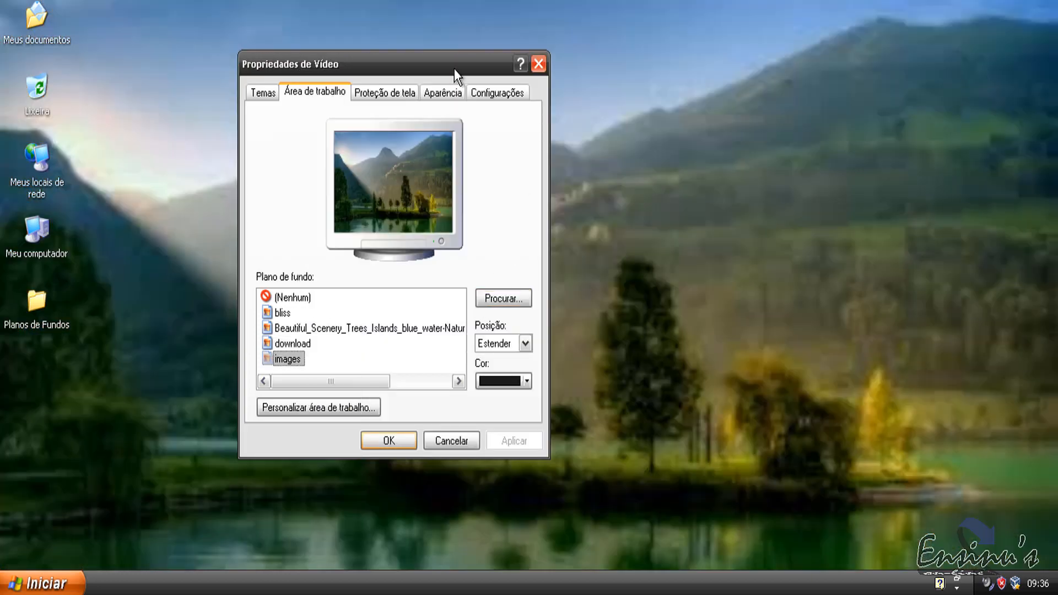
pyautogui.moveTo(455, 78); pyautogui.dragTo(694, 77)
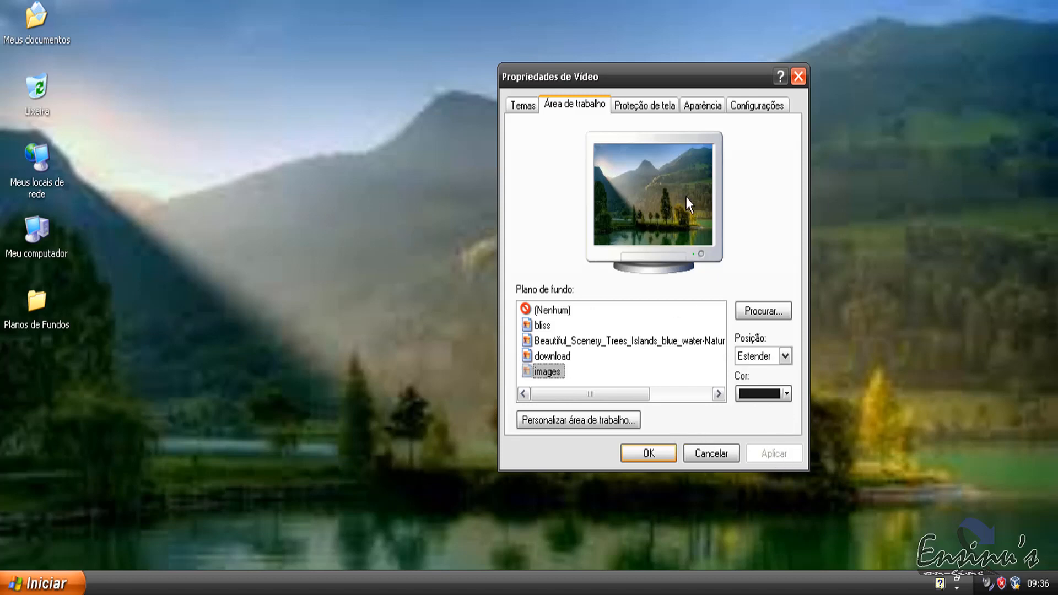
pyautogui.moveTo(723, 78); pyautogui.dragTo(633, 87)
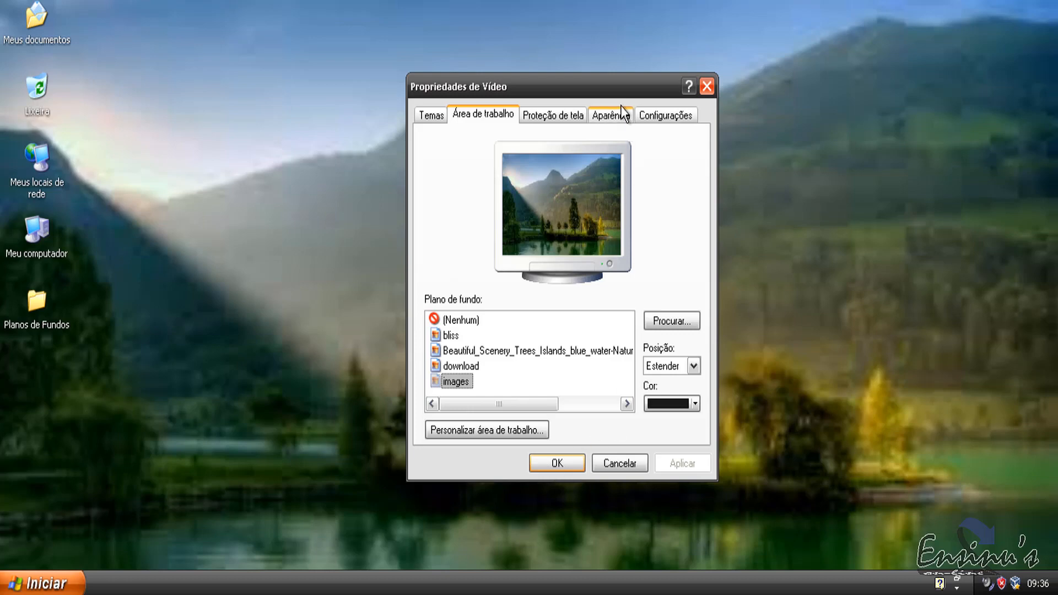
pyautogui.moveTo(614, 82); pyautogui.dragTo(564, 87)
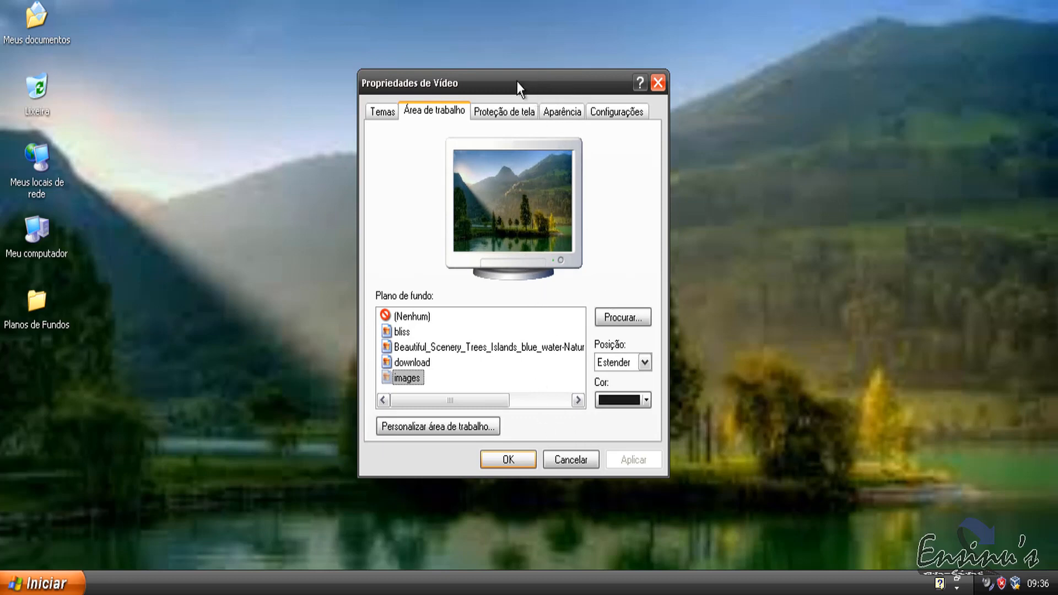
pyautogui.moveTo(517, 82); pyautogui.dragTo(524, 68)
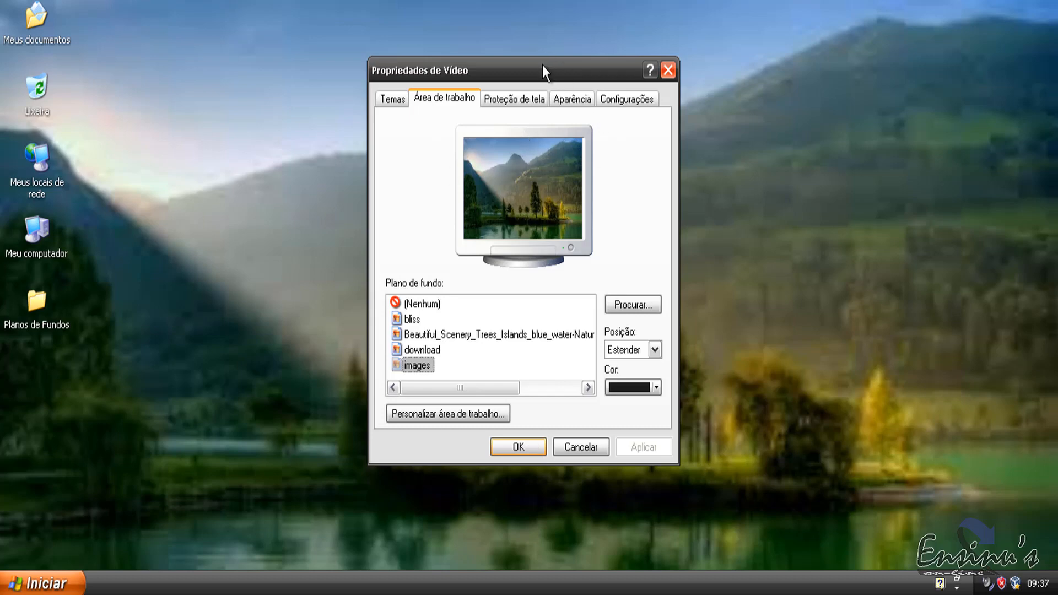
pyautogui.moveTo(542, 65); pyautogui.dragTo(556, 86)
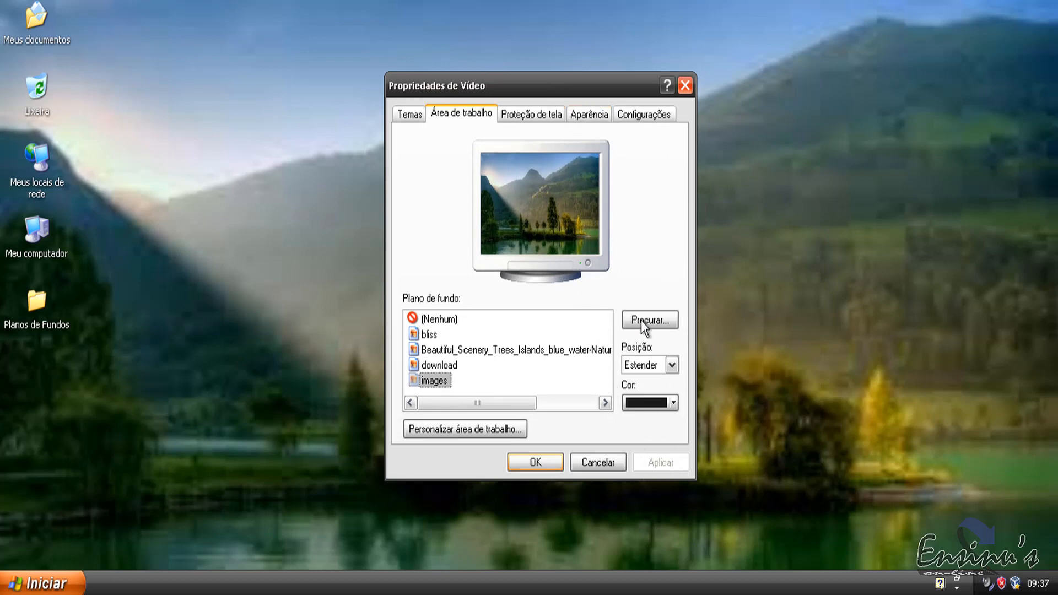
pyautogui.click(662, 323)
pyautogui.click(345, 216)
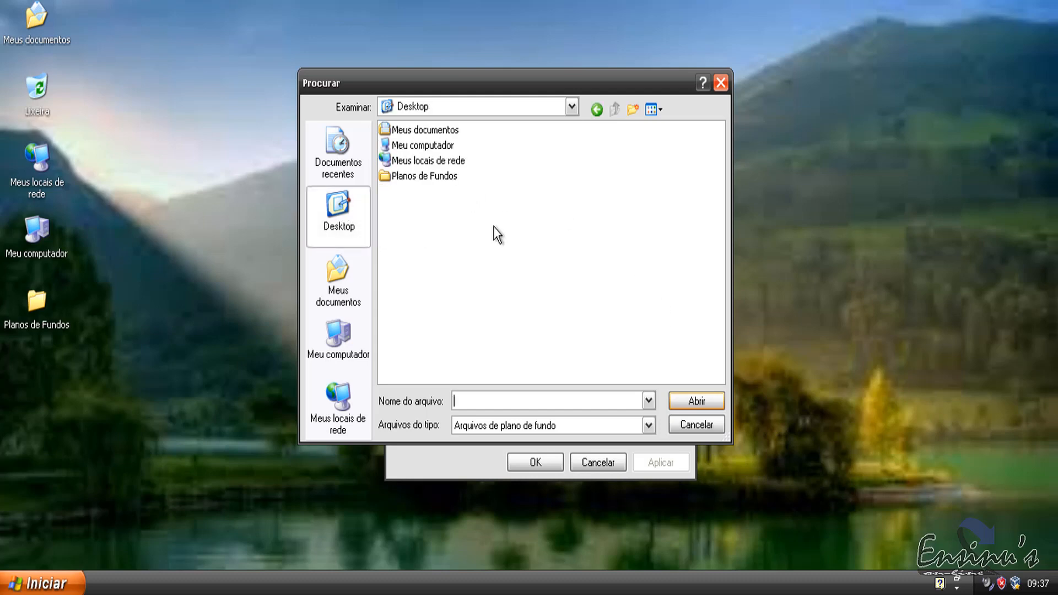
pyautogui.doubleClick(422, 178)
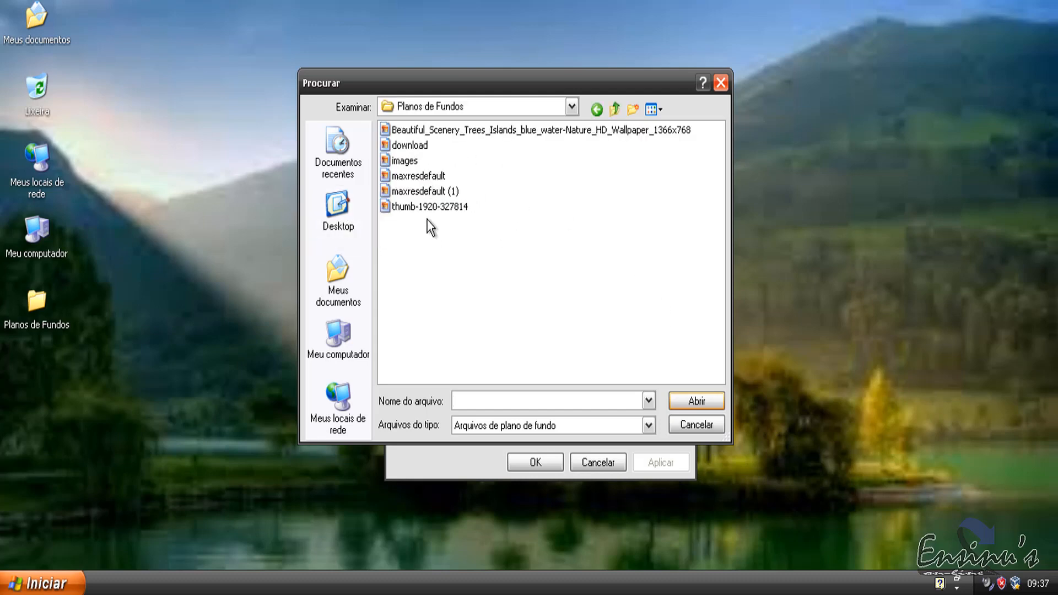
pyautogui.doubleClick(423, 208)
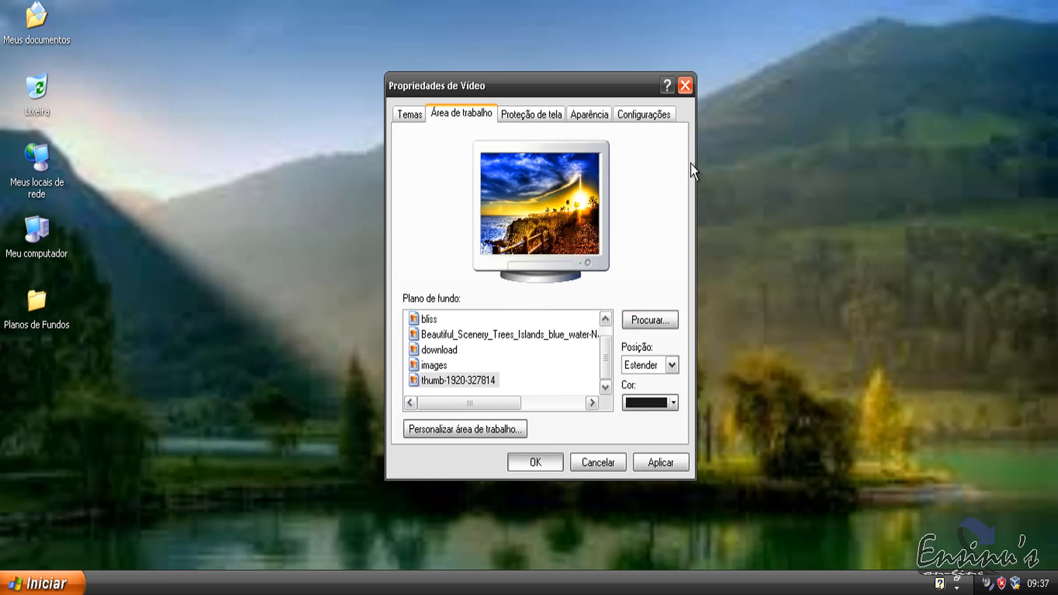
pyautogui.press('Return')
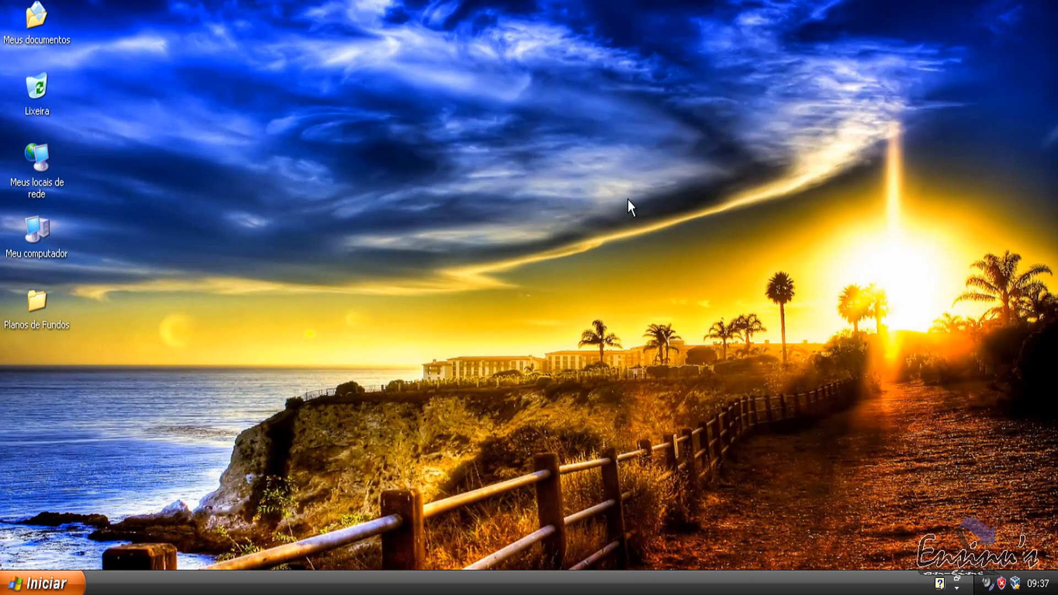
# Step: Reopen the desktop's display properties at the Área de trabalho settings and move the dialog away from the desktop icons
pyautogui.rightClick(638, 232)
pyautogui.click(688, 355)
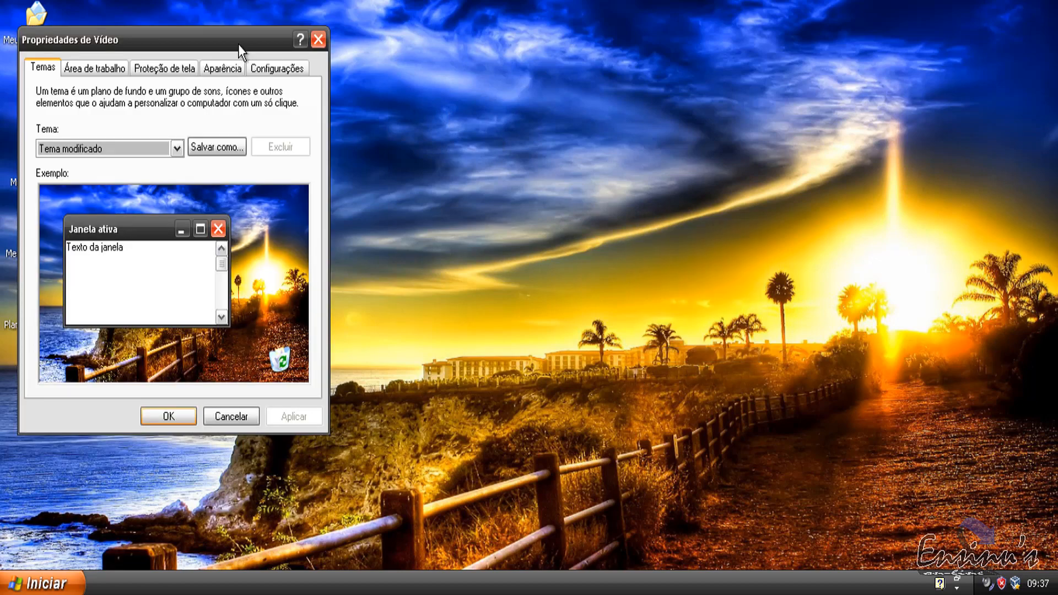
pyautogui.click(121, 65)
pyautogui.moveTo(202, 38); pyautogui.dragTo(684, 41)
# Step: Choose the maxresdefault (1) image from the Desktop's Planos de Fundos folder as the background and confirm the display properties
pyautogui.click(785, 276)
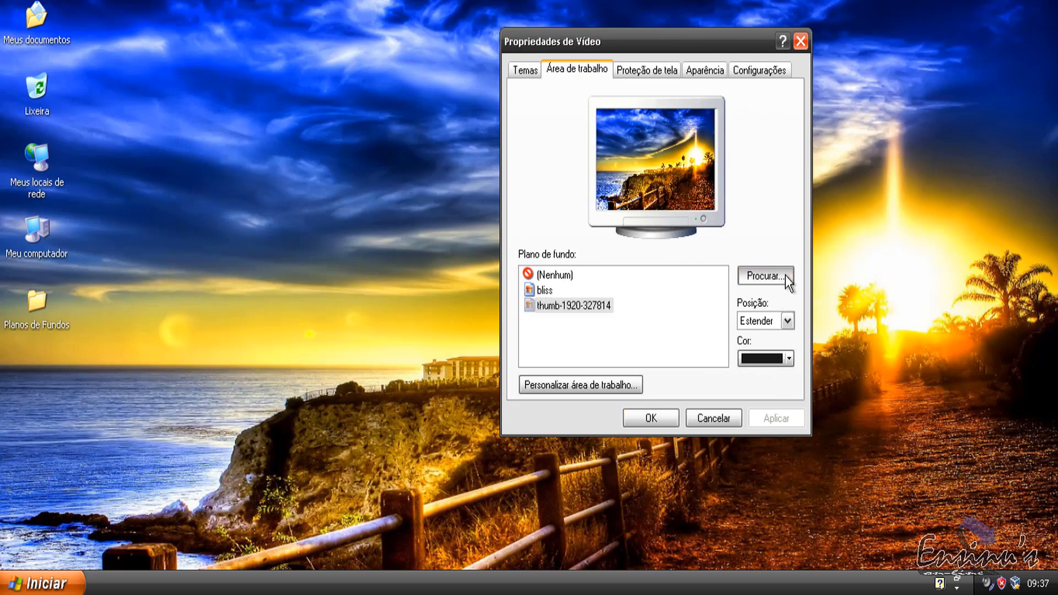
pyautogui.click(537, 193)
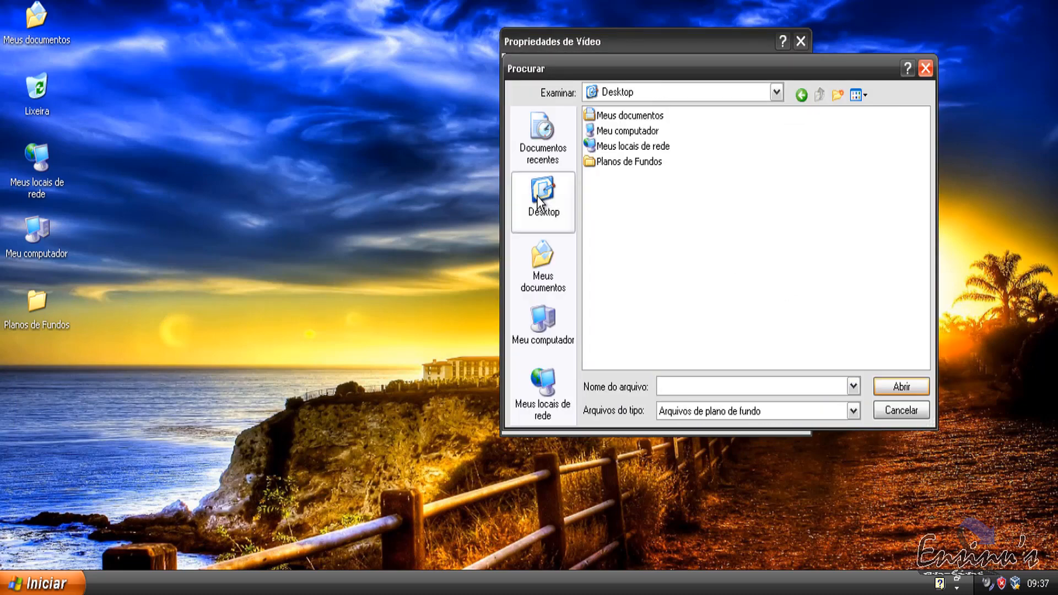
pyautogui.doubleClick(617, 165)
pyautogui.doubleClick(631, 176)
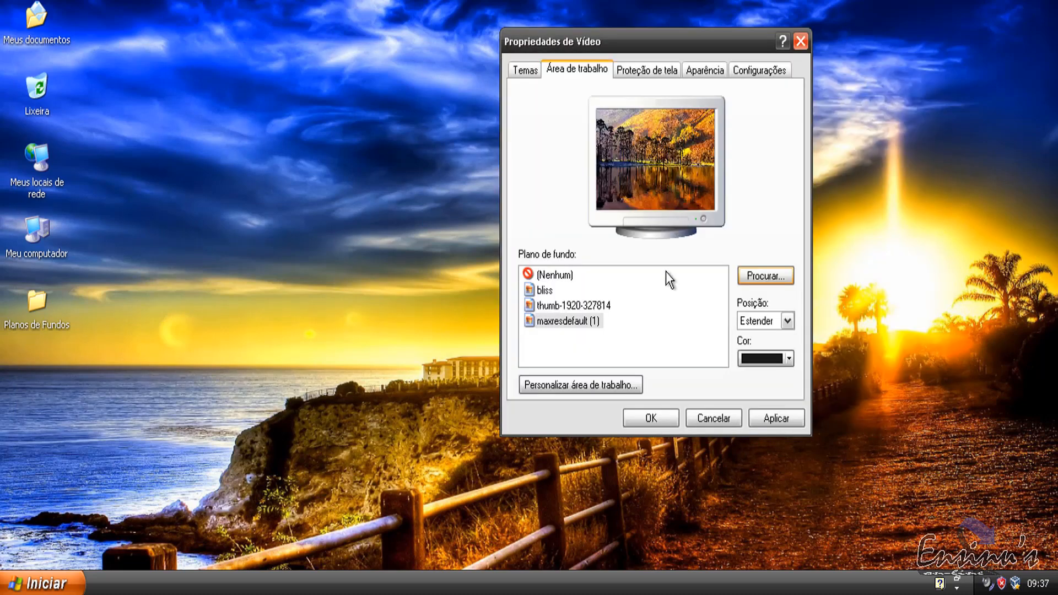
pyautogui.click(661, 418)
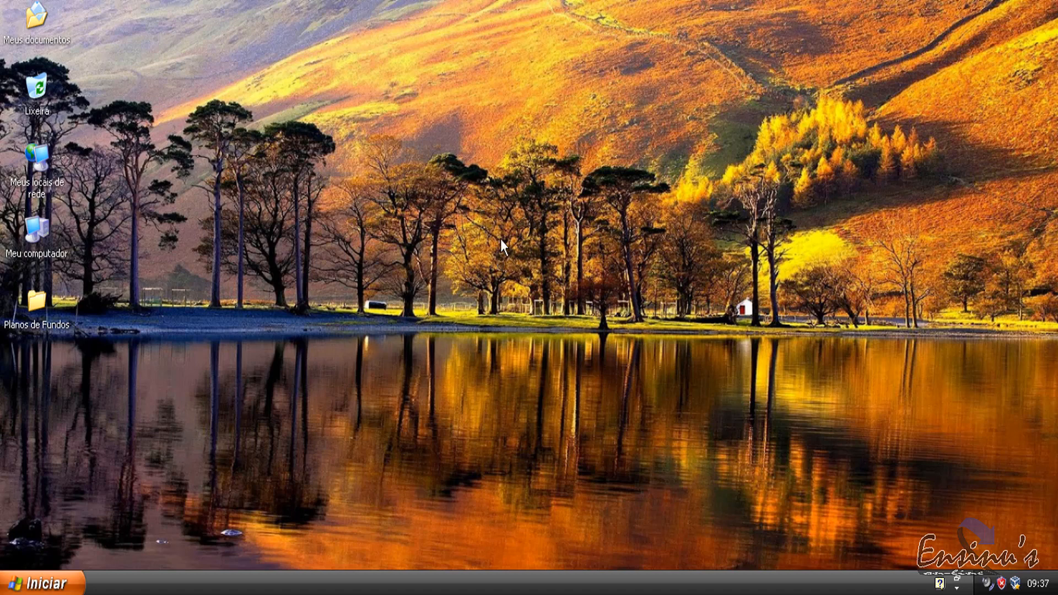
# Step: Reopen the desktop's display properties at the Área de trabalho settings and move the dialog clear of the desktop icons
pyautogui.rightClick(534, 201)
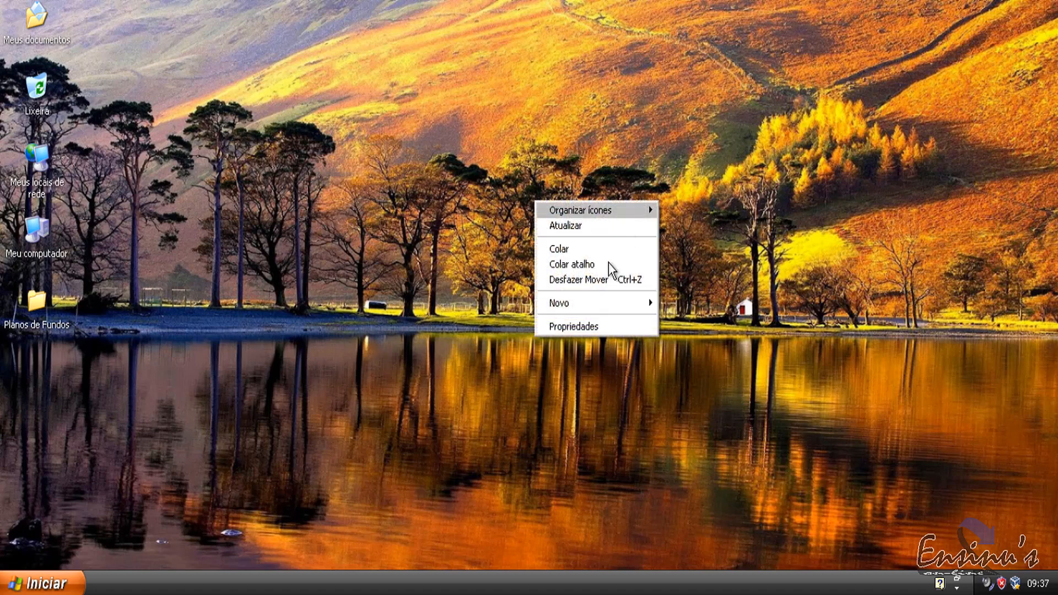
pyautogui.click(583, 325)
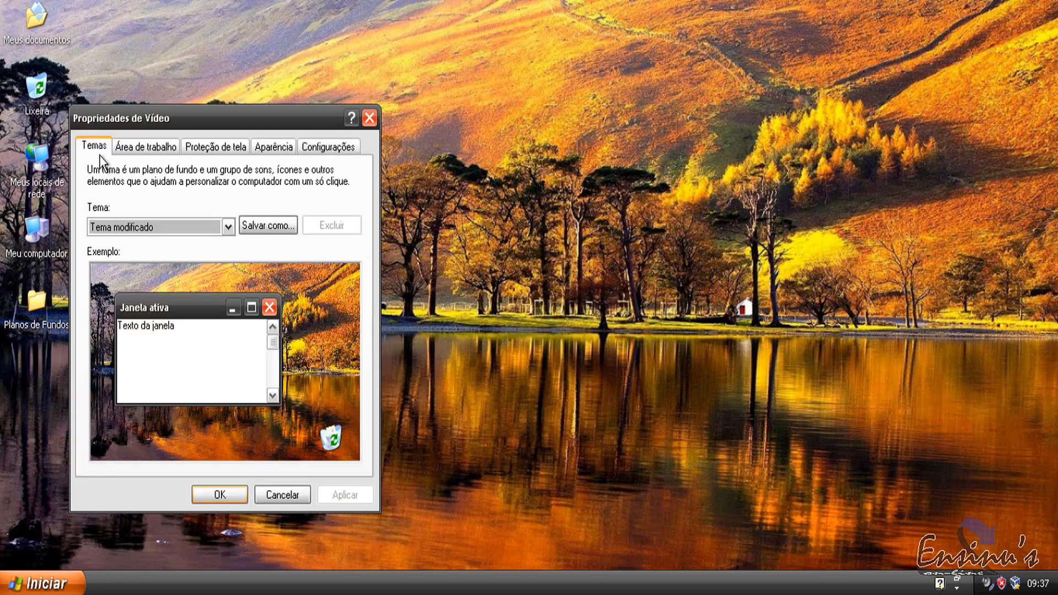
pyautogui.click(140, 147)
pyautogui.moveTo(242, 119); pyautogui.dragTo(503, 87)
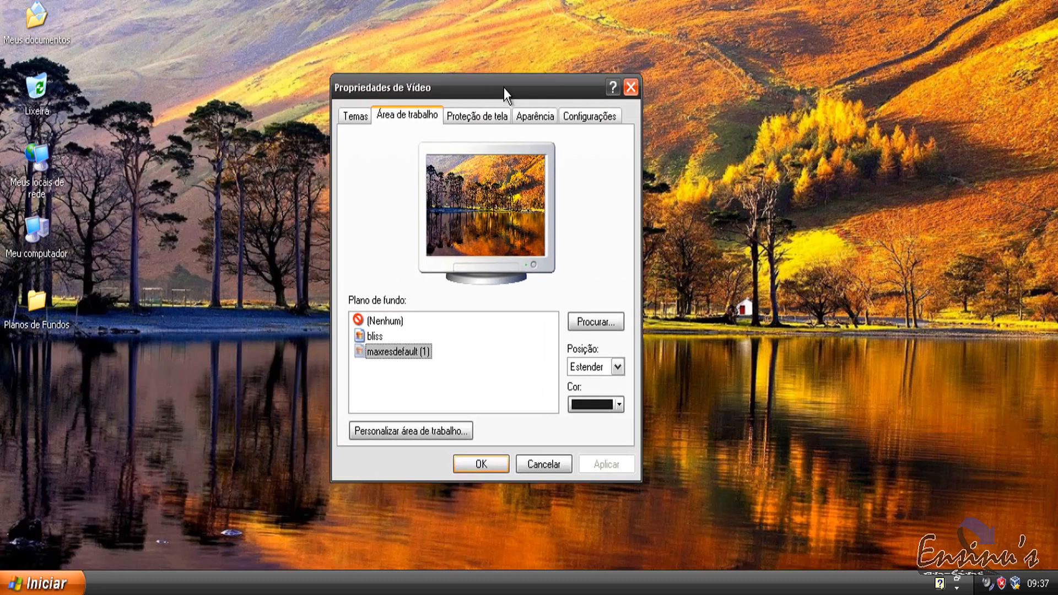
# Step: Apply the maxresdefault picture from the Planos de Fundos folder as the background and move the dialog to uncover the mountains
pyautogui.click(603, 322)
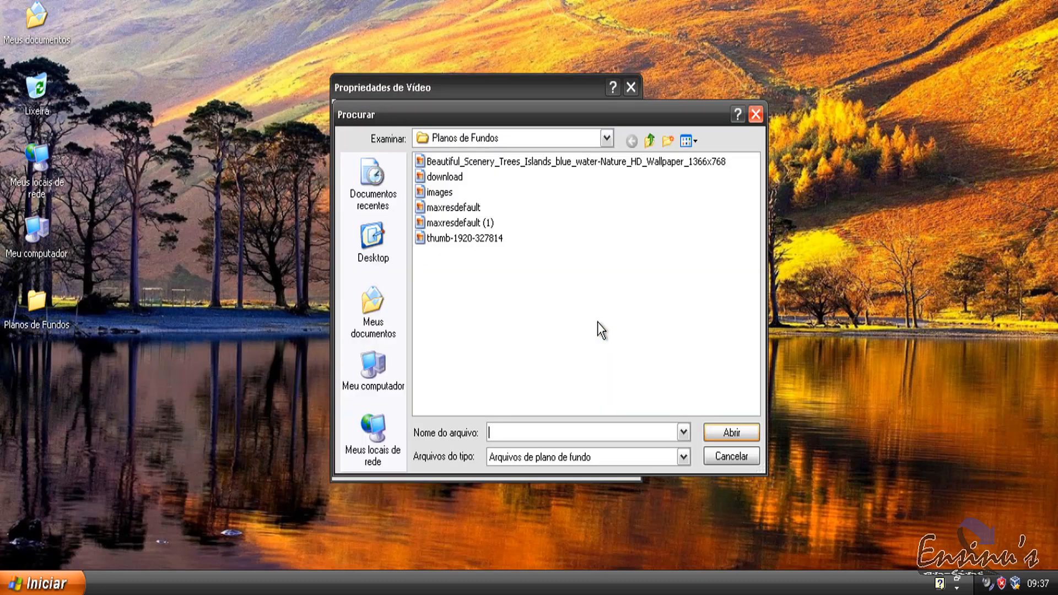
pyautogui.click(472, 207)
pyautogui.doubleClick(473, 207)
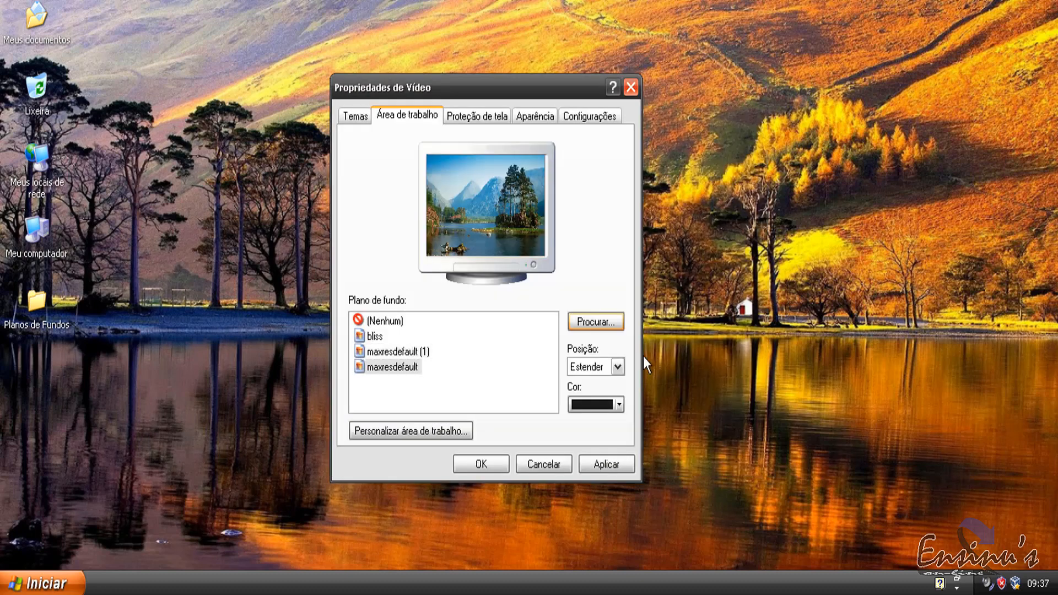
pyautogui.click(620, 465)
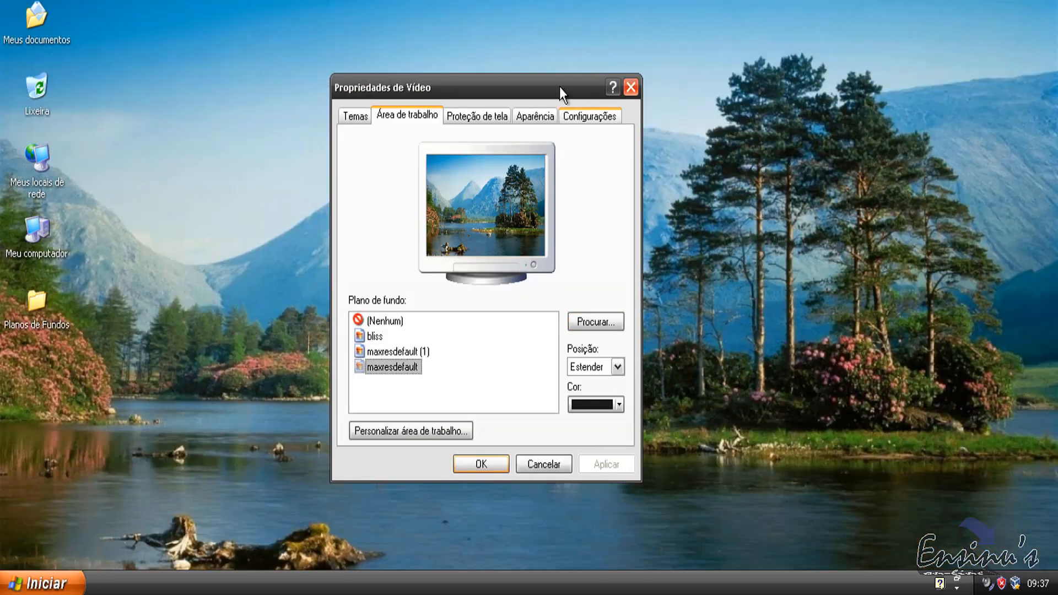
pyautogui.moveTo(585, 88); pyautogui.dragTo(792, 67)
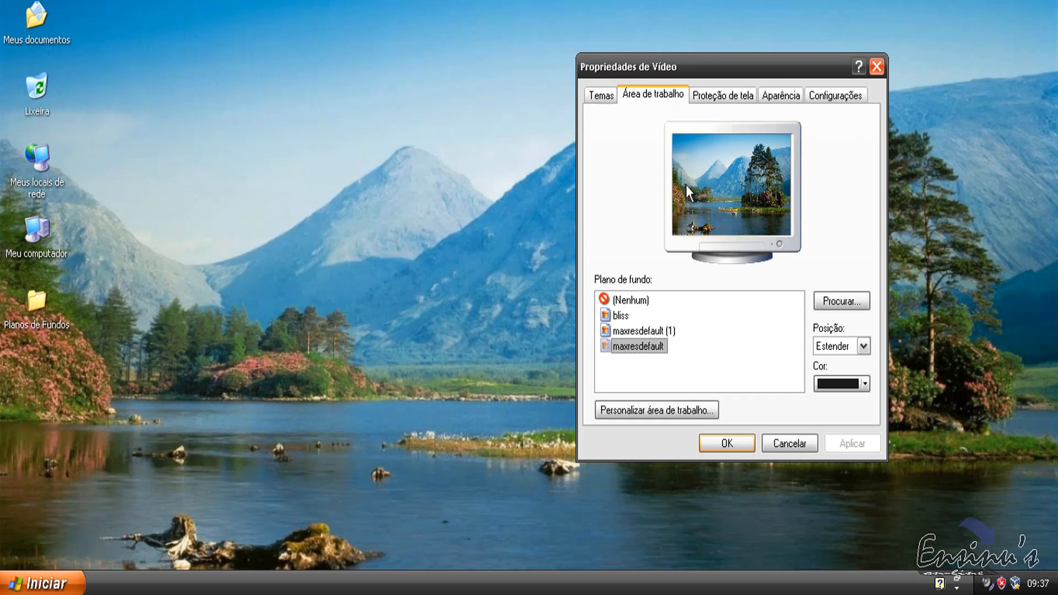
# Step: Apply the images picture from the Desktop's Planos de Fundos folder as the background
pyautogui.click(853, 304)
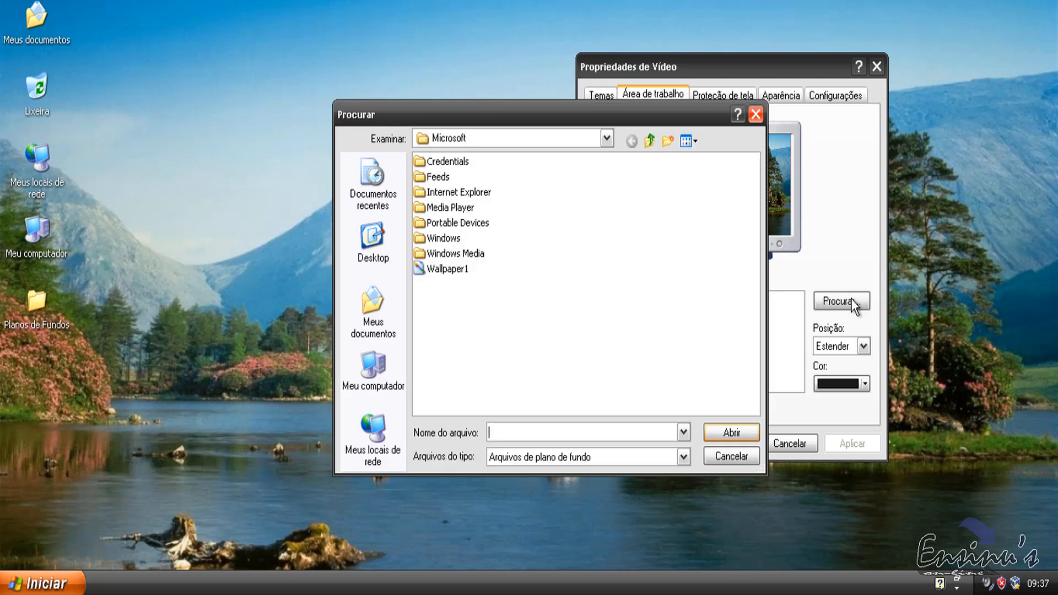
pyautogui.click(374, 269)
pyautogui.doubleClick(444, 208)
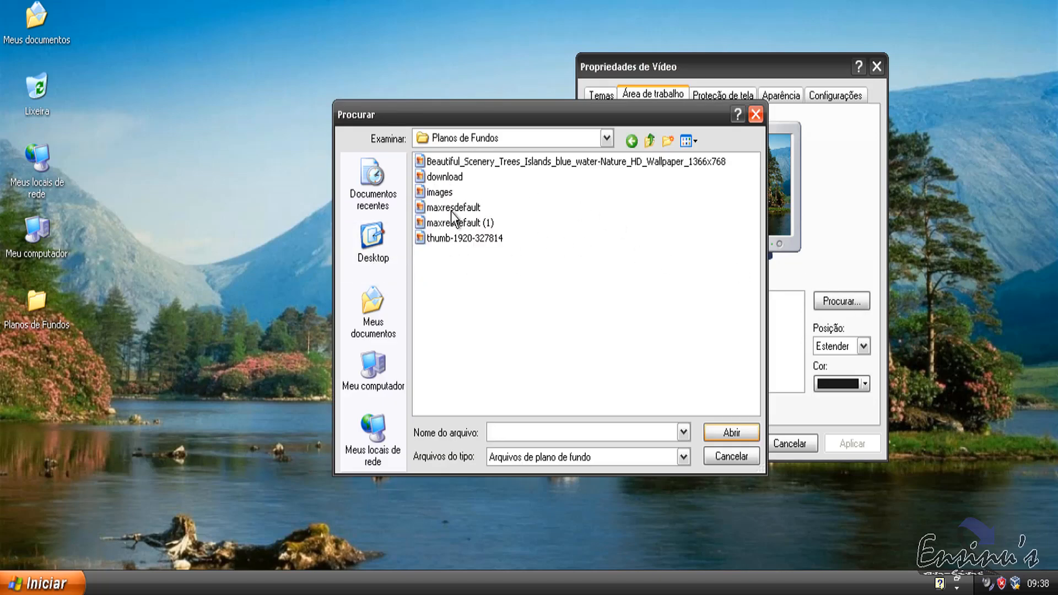
pyautogui.doubleClick(441, 193)
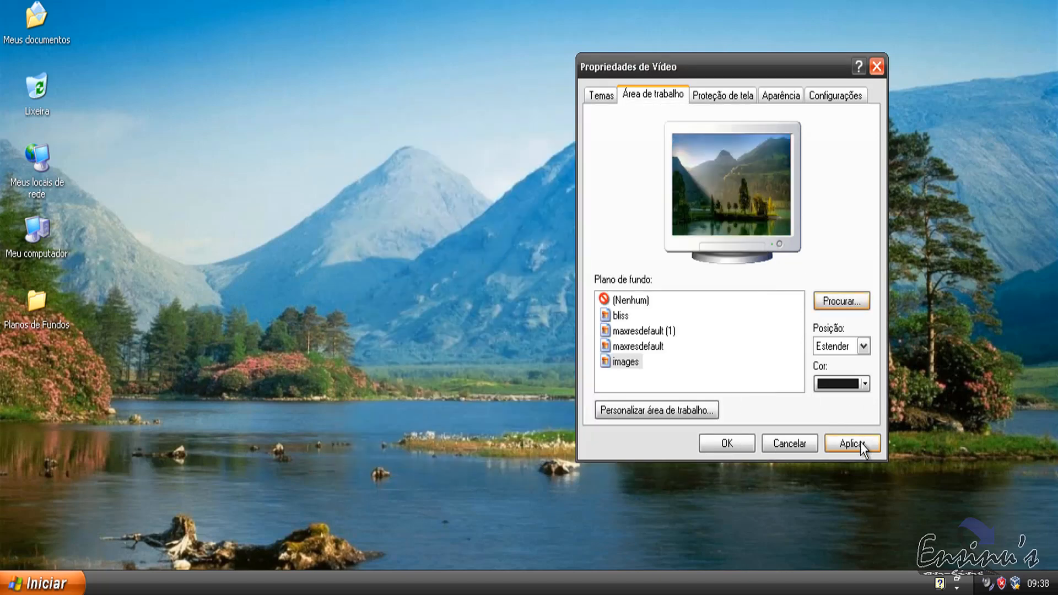
pyautogui.click(861, 442)
# Step: Apply the maxresdefault (1) picture from the Planos de Fundos folder as the background and move the dialog near the screen's centre
pyautogui.click(839, 303)
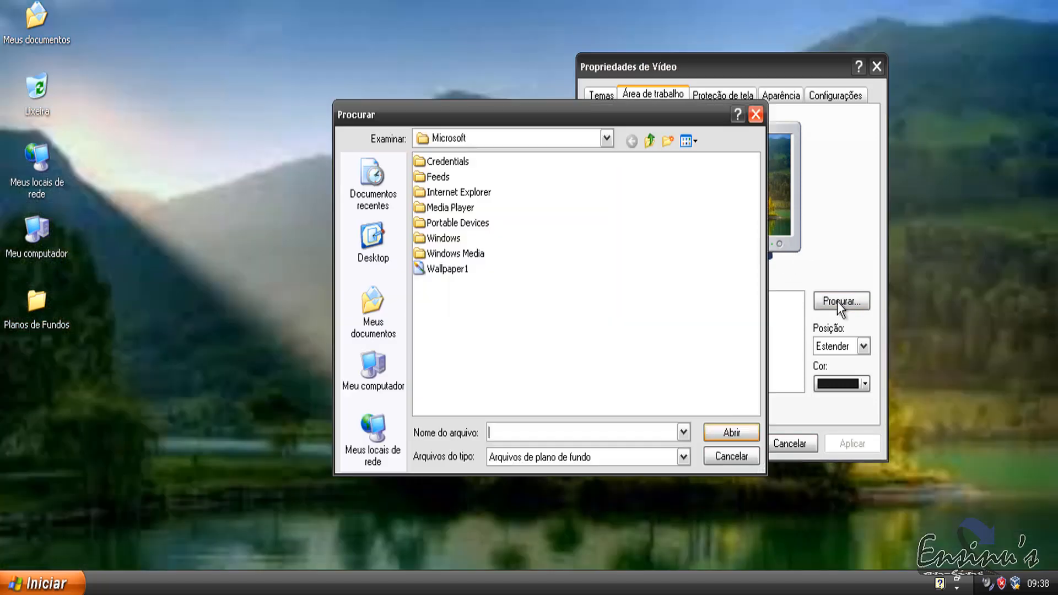
pyautogui.click(373, 245)
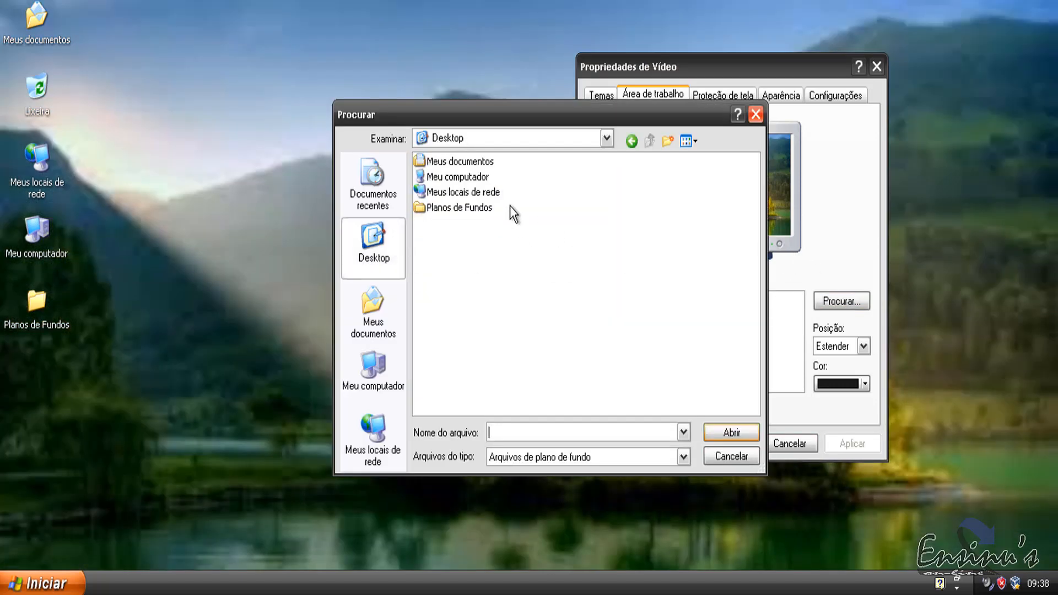
pyautogui.doubleClick(468, 208)
pyautogui.doubleClick(475, 224)
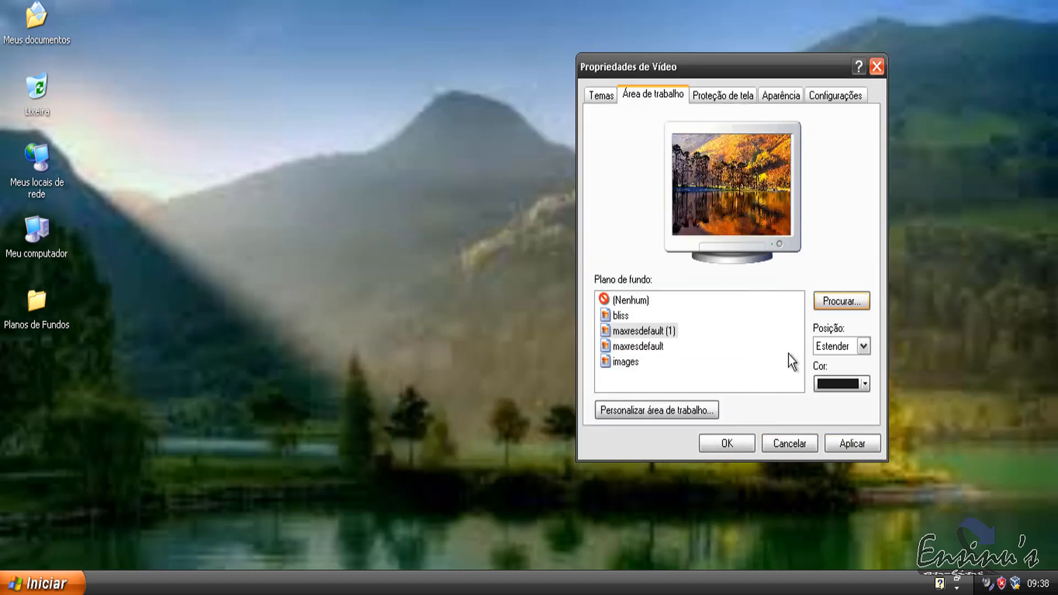
pyautogui.click(834, 447)
pyautogui.moveTo(773, 75); pyautogui.dragTo(612, 71)
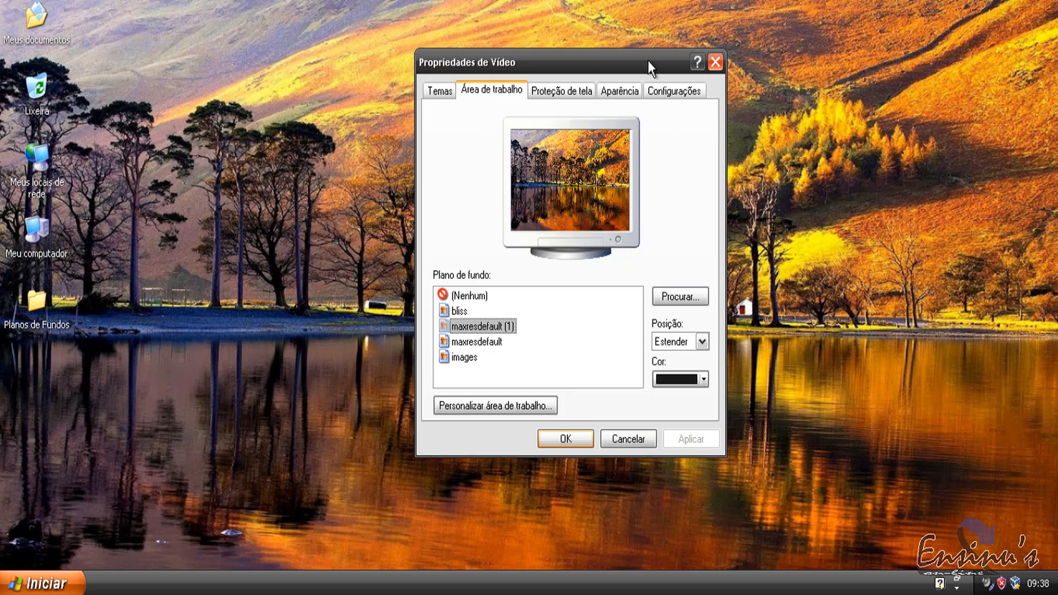
pyautogui.moveTo(649, 62); pyautogui.dragTo(622, 73)
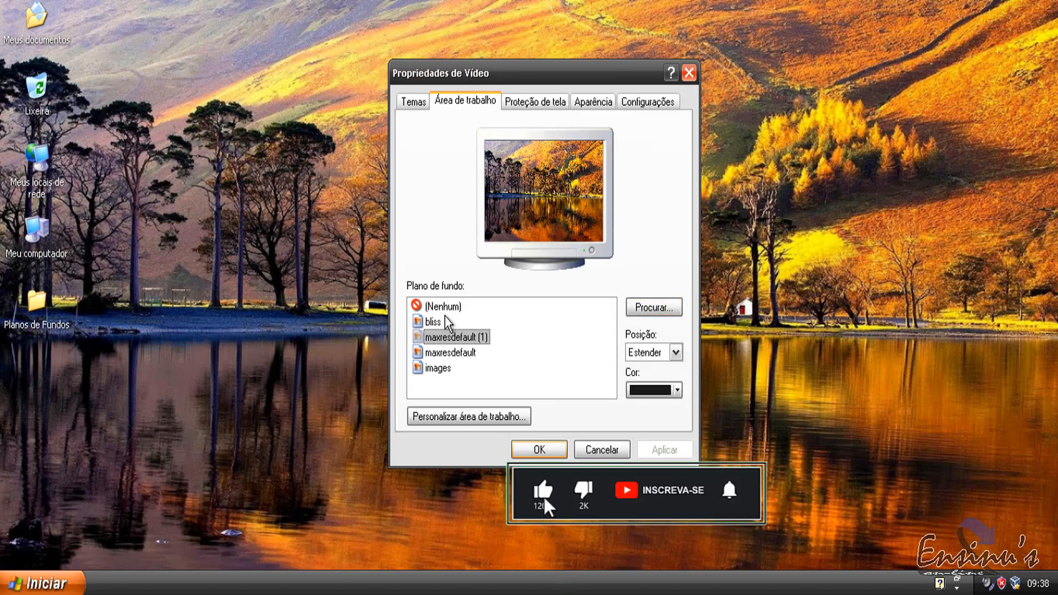
# Step: Apply the bliss picture from the Plano de fundo list as the background and shift the dialog slightly upward
pyautogui.click(436, 323)
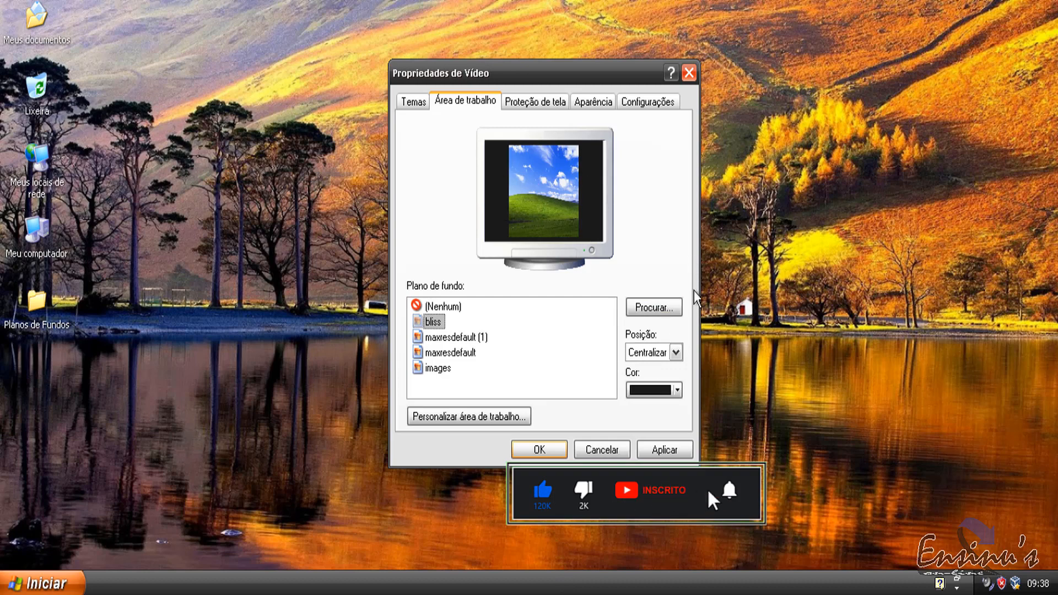
pyautogui.click(672, 450)
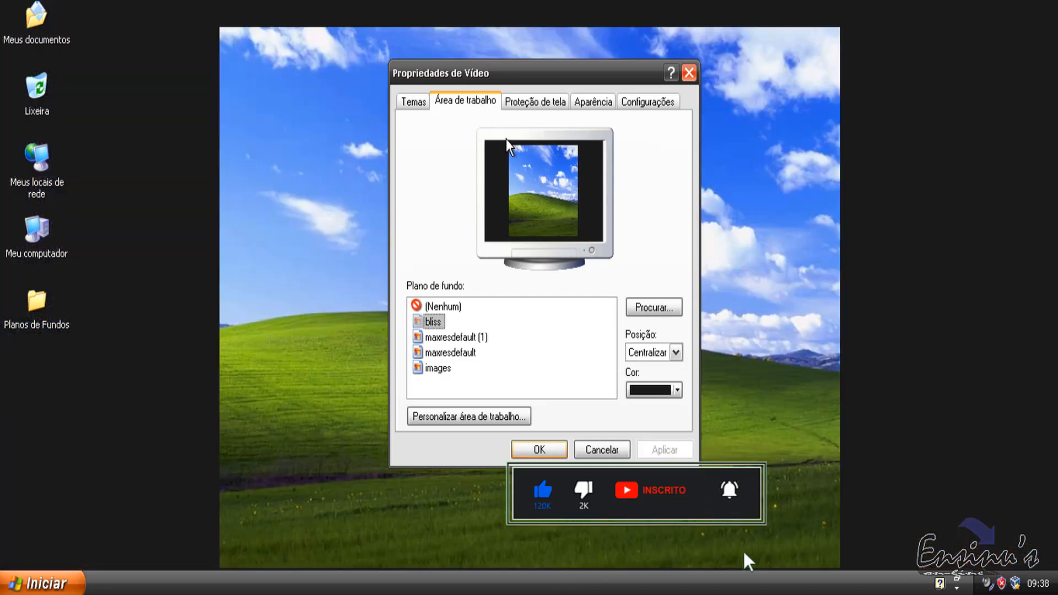
pyautogui.moveTo(558, 70); pyautogui.dragTo(568, 43)
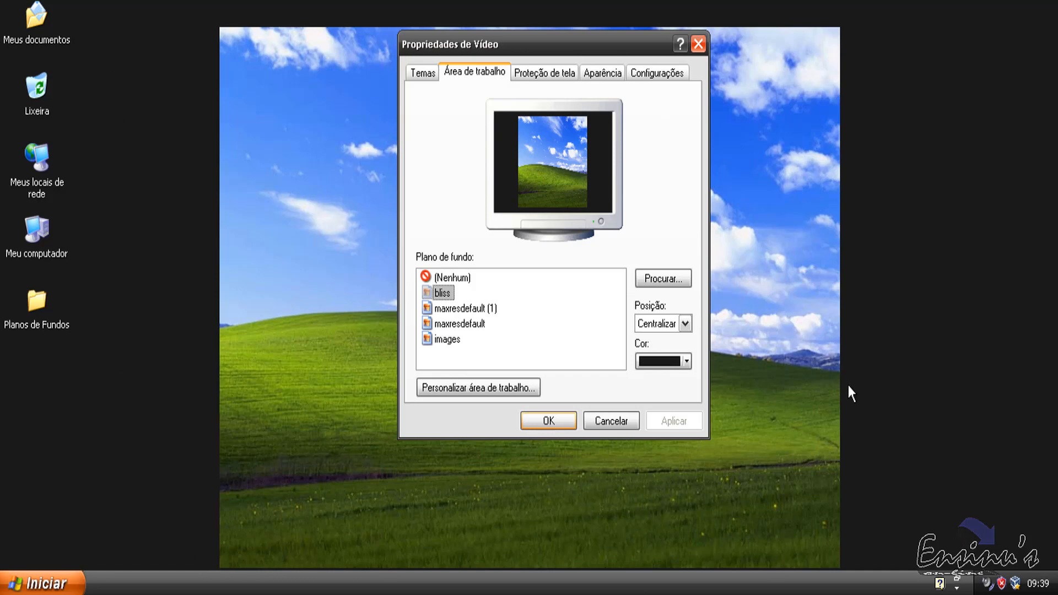
# Step: Set the desktop color around the centred picture to bright blue and apply it
pyautogui.click(687, 361)
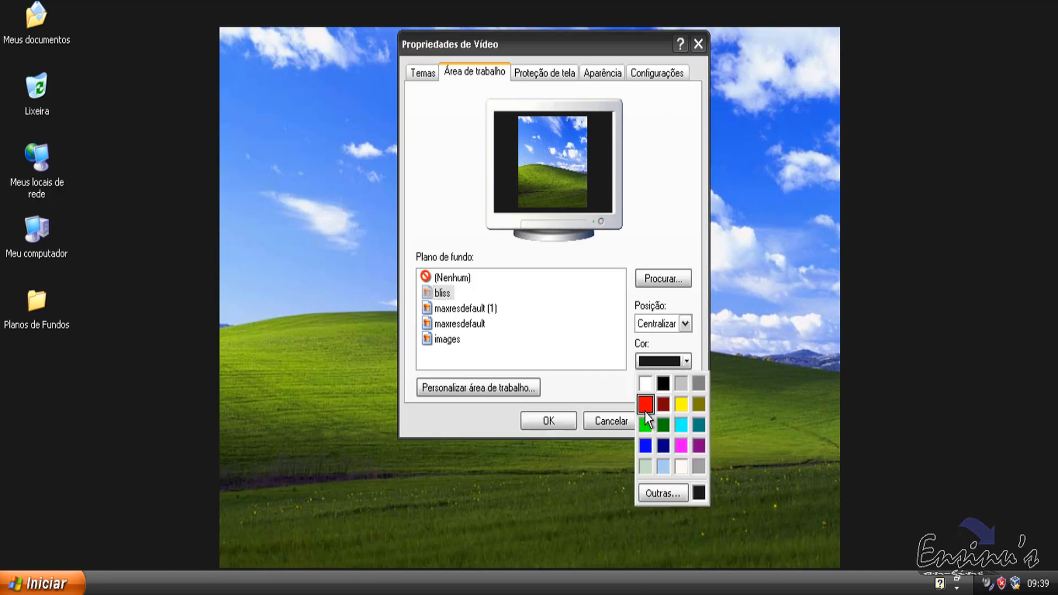
pyautogui.click(644, 446)
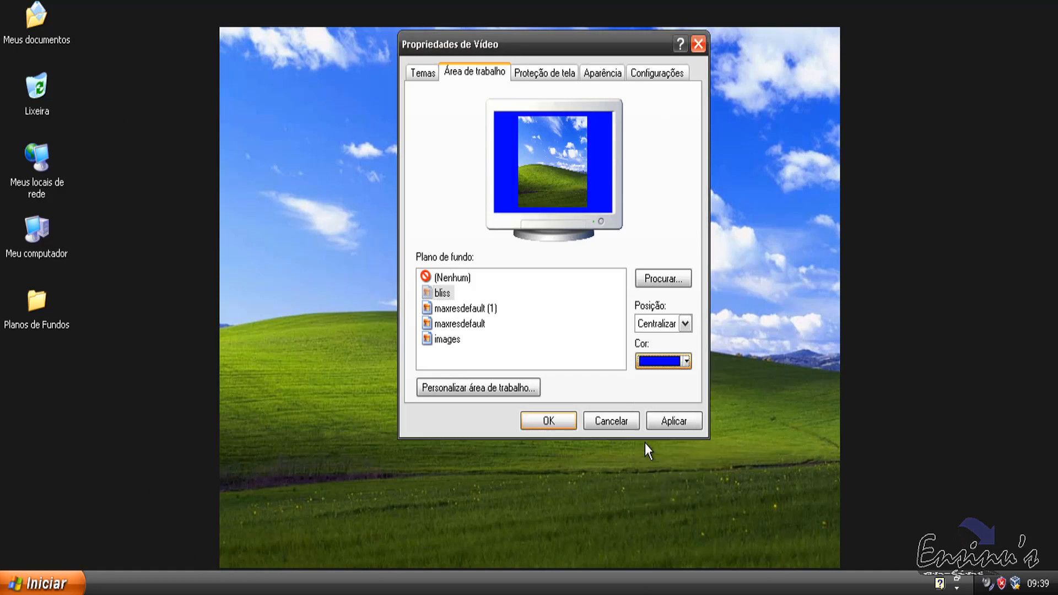
pyautogui.click(671, 422)
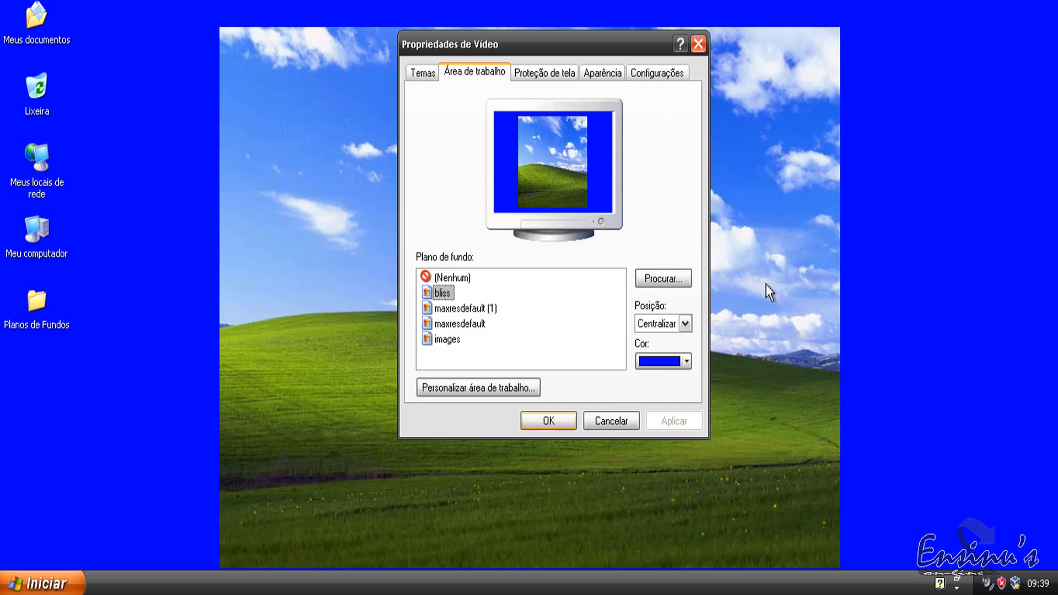
# Step: Preview the maxresdefault and images pictures from the background list, and apply maxresdefault (1) as the background
pyautogui.click(441, 310)
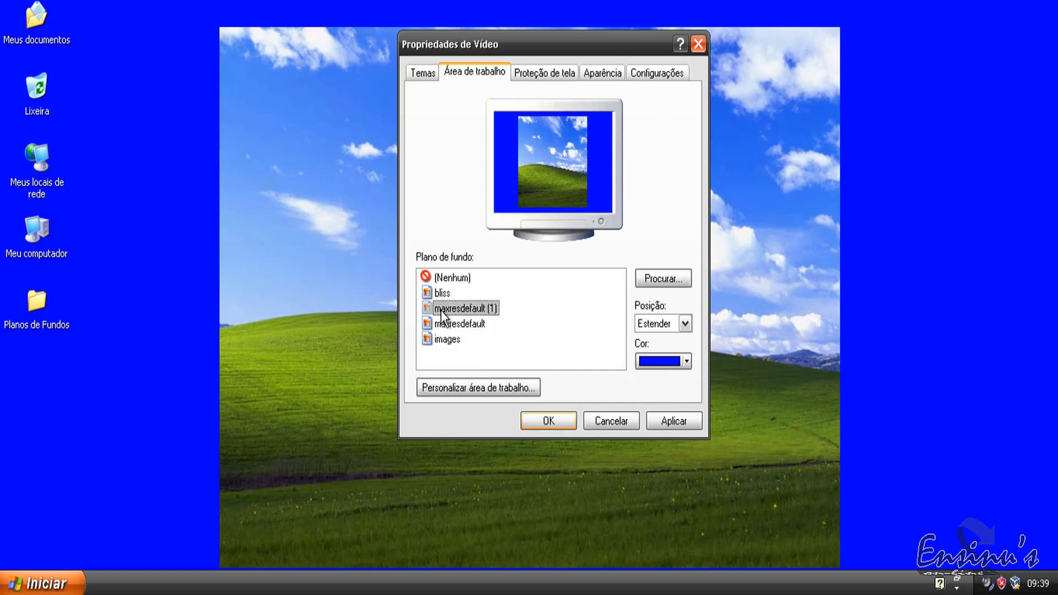
pyautogui.click(474, 326)
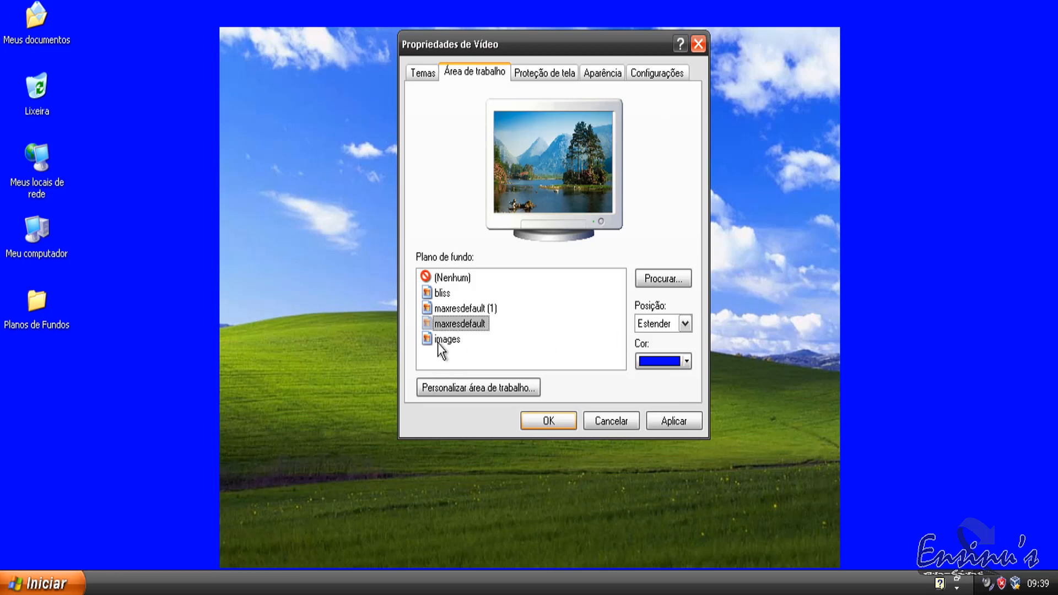
pyautogui.click(441, 339)
pyautogui.click(460, 310)
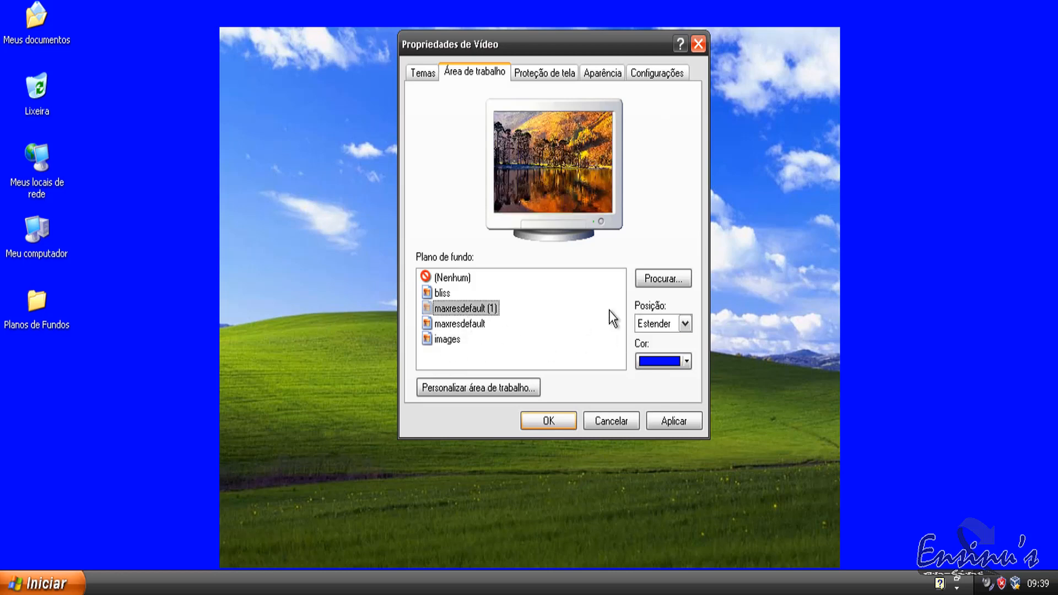
pyautogui.click(679, 421)
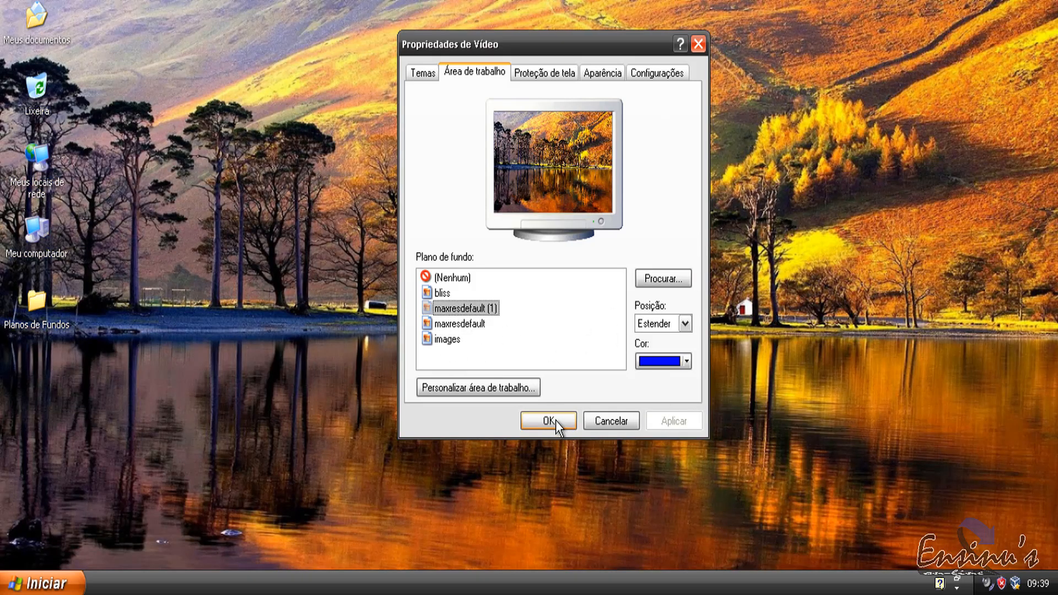
# Step: Select Encanamento 3D as the screen saver in the Proteção de tela settings and preview it full screen
pyautogui.click(529, 78)
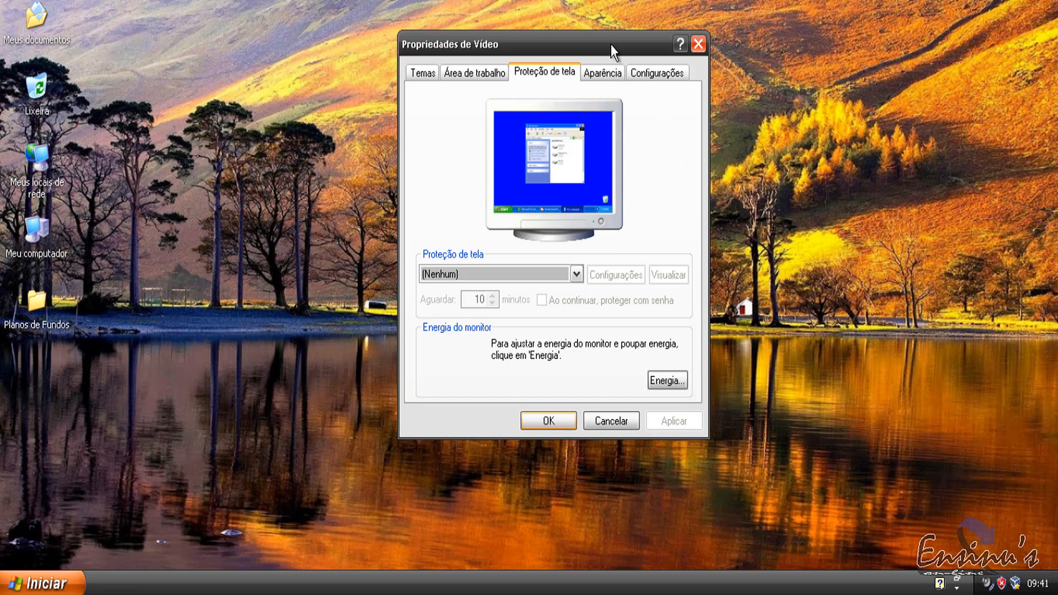
pyautogui.moveTo(610, 45); pyautogui.dragTo(582, 69)
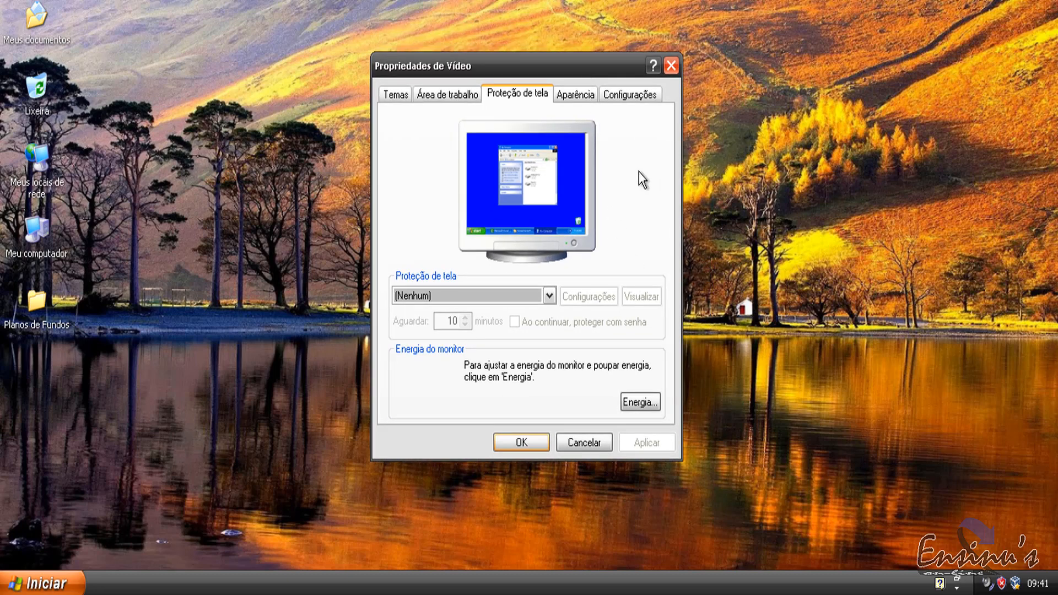
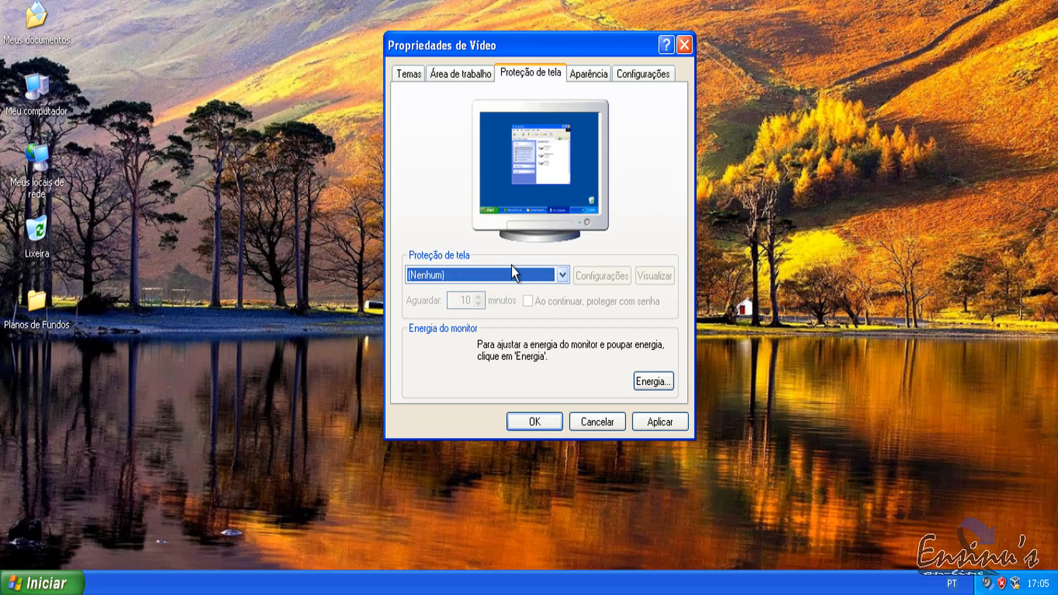
pyautogui.click(564, 275)
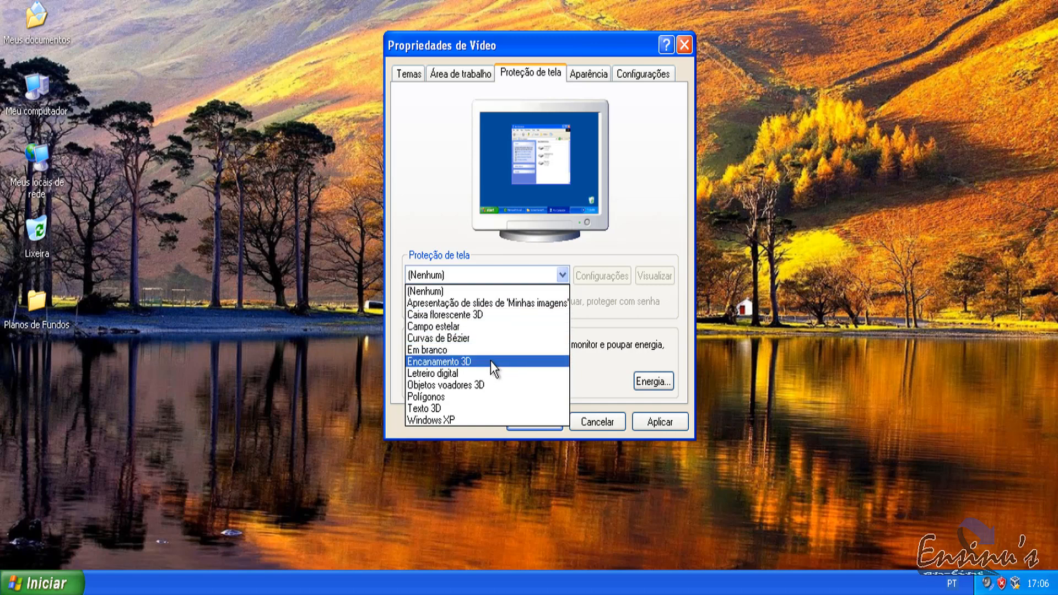
pyautogui.click(457, 362)
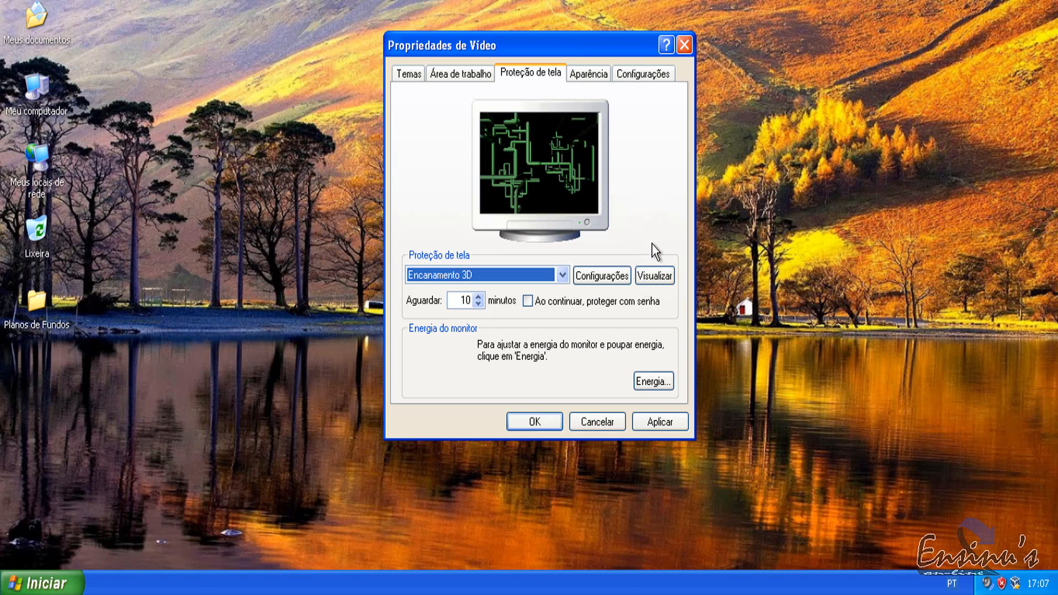
pyautogui.click(653, 279)
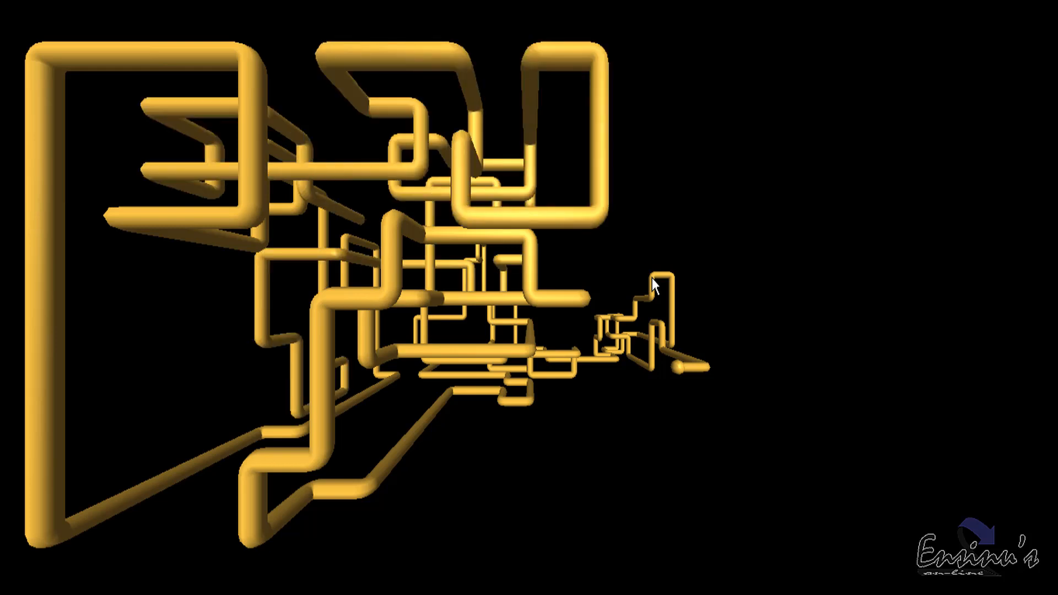
# Step: Set the Encanamento 3D screen saver's pipes to Múltiplo and preview the result full screen
pyautogui.moveTo(634, 290)
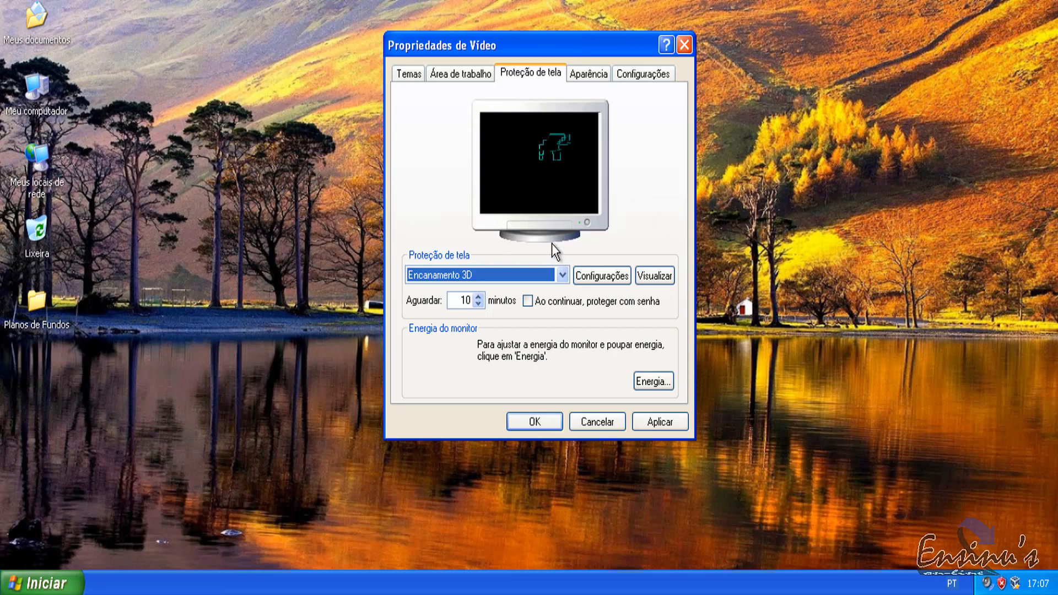
pyautogui.click(602, 275)
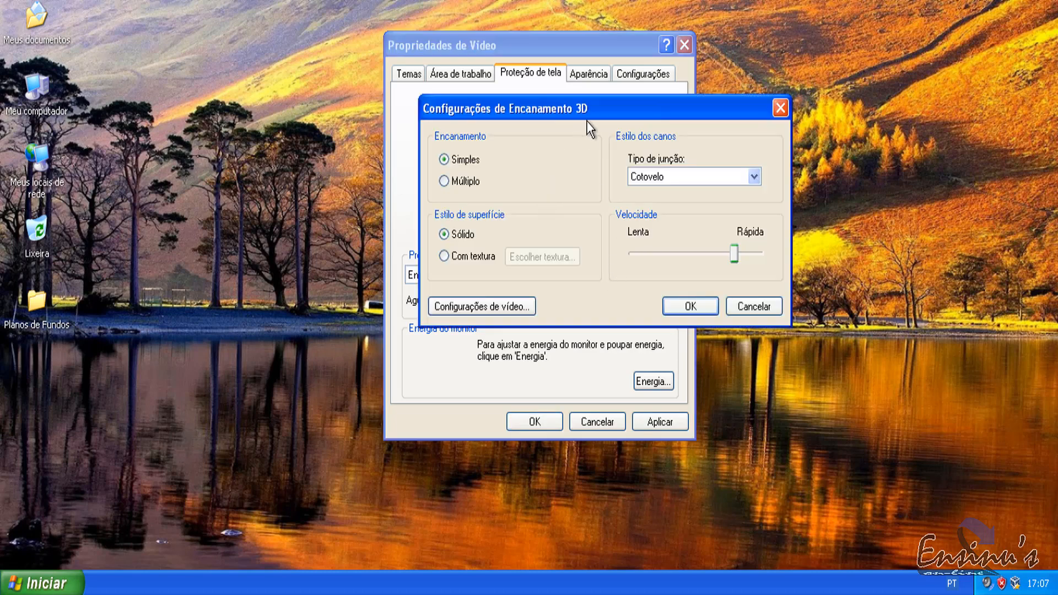
pyautogui.moveTo(587, 121); pyautogui.dragTo(675, 110)
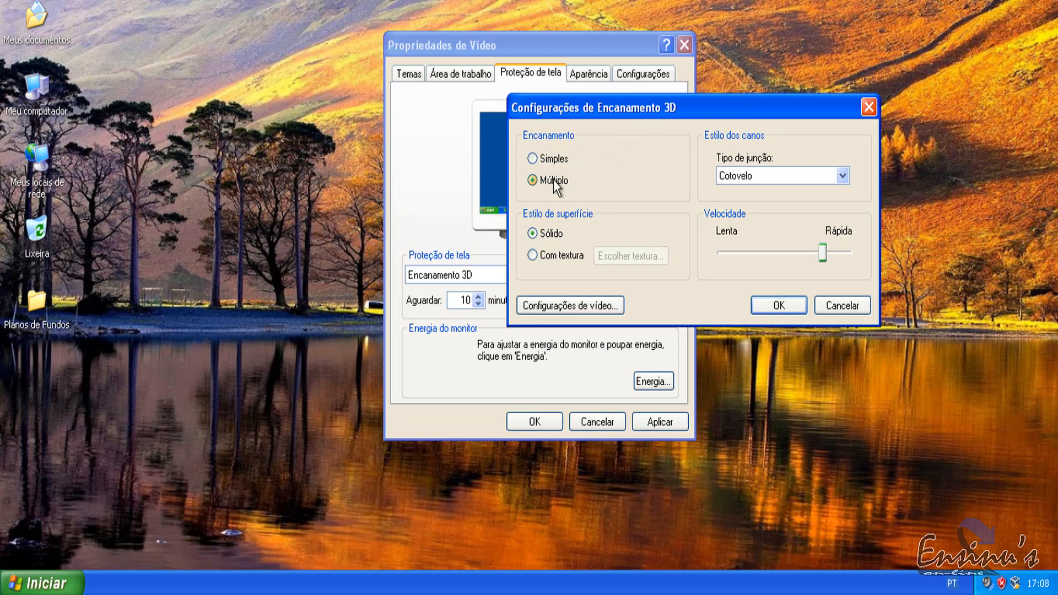
pyautogui.click(780, 306)
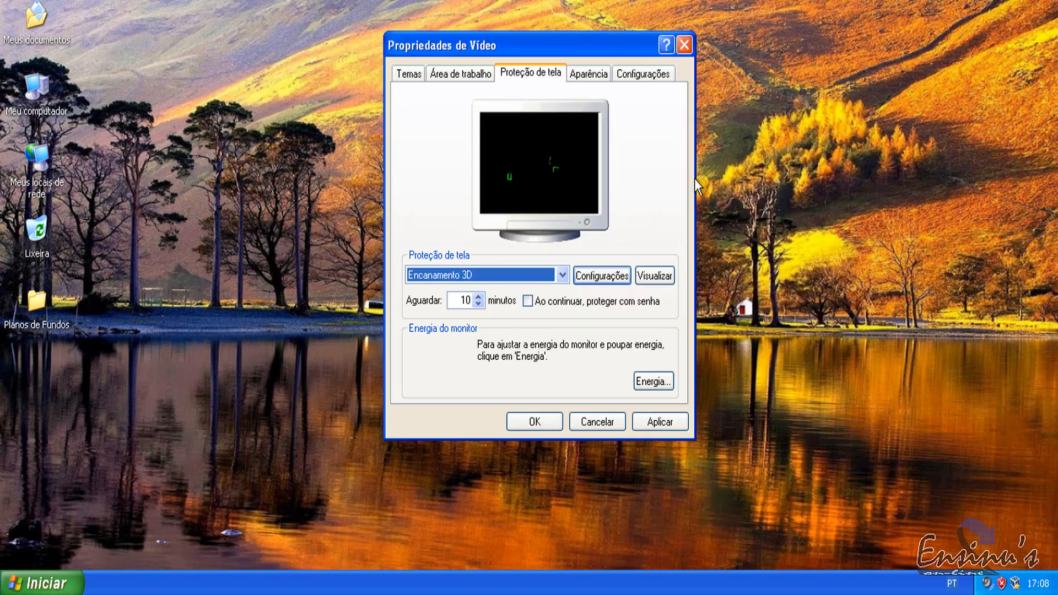
pyautogui.click(653, 273)
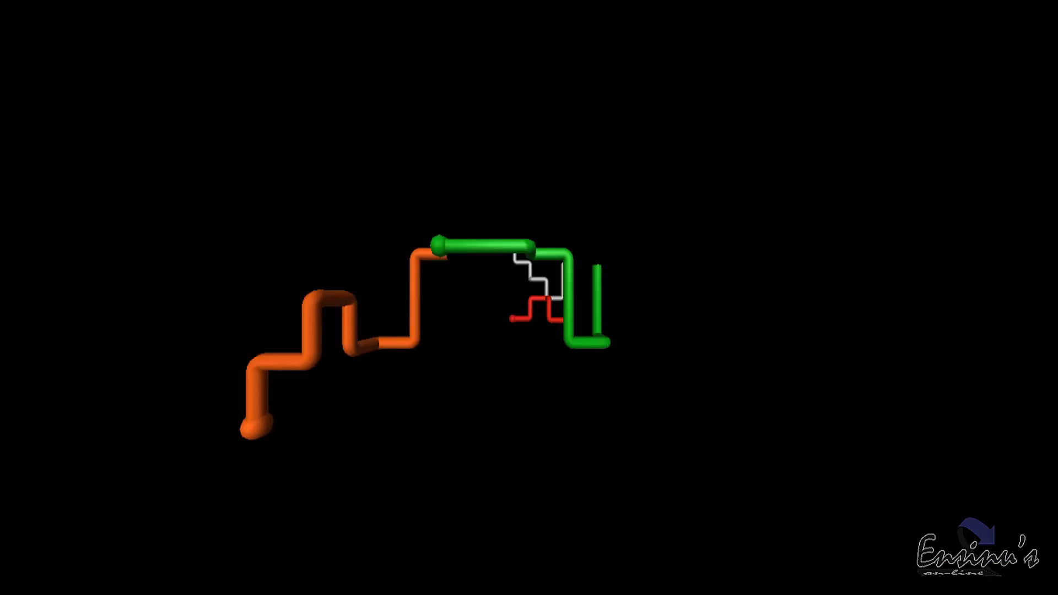
pyautogui.click(656, 273)
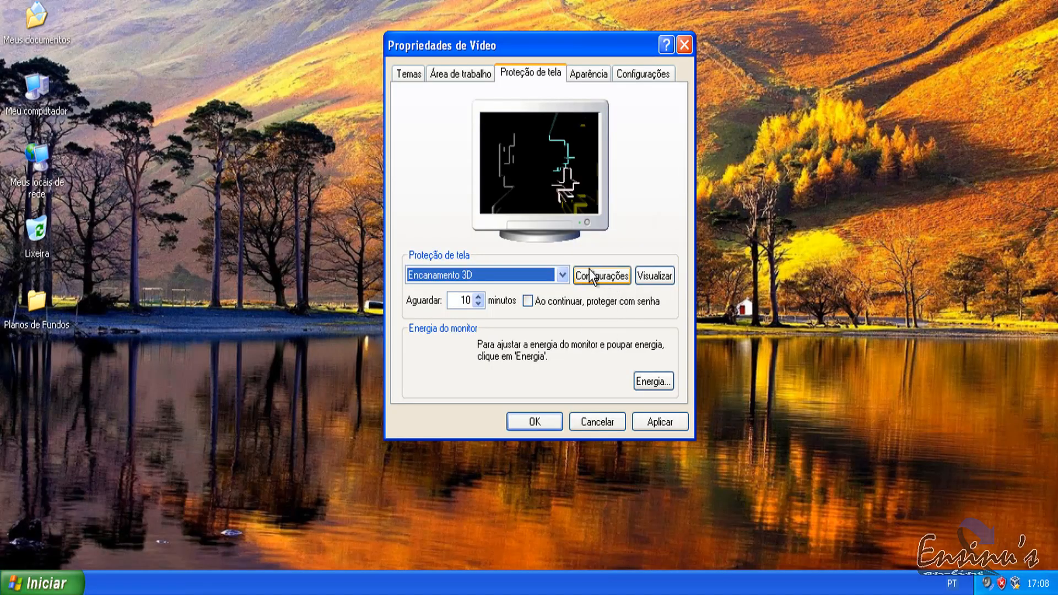
# Step: Select the Caixa florescente 3D screen saver and preview it full screen
pyautogui.click(562, 274)
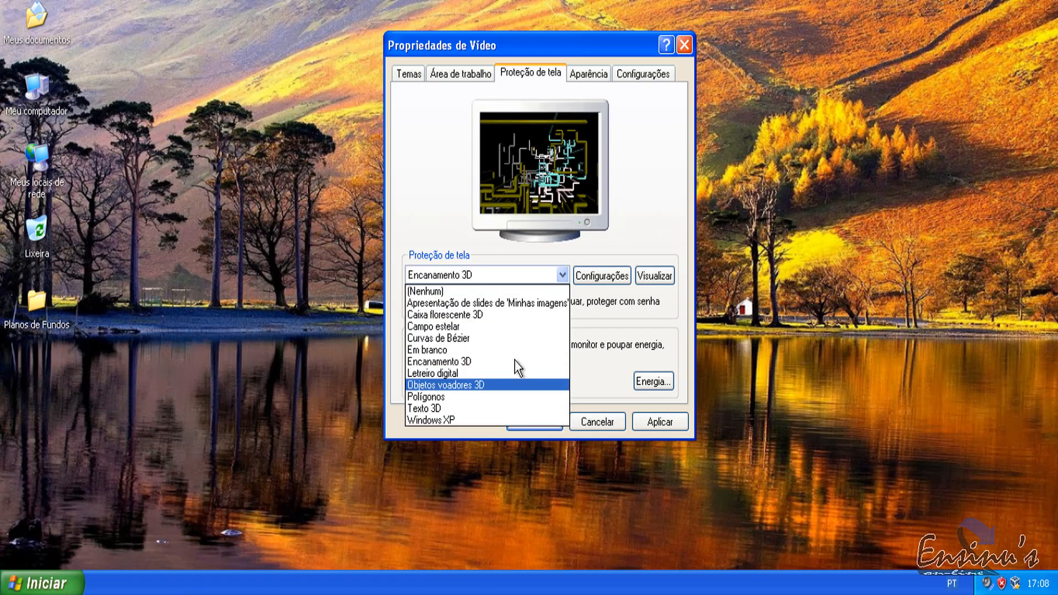
pyautogui.click(511, 313)
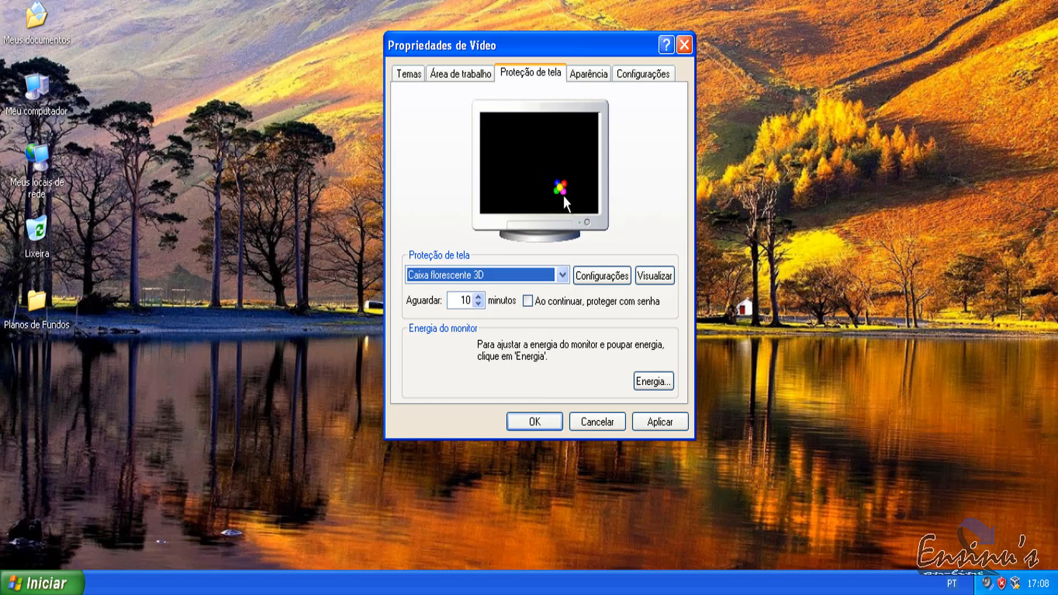
pyautogui.click(665, 279)
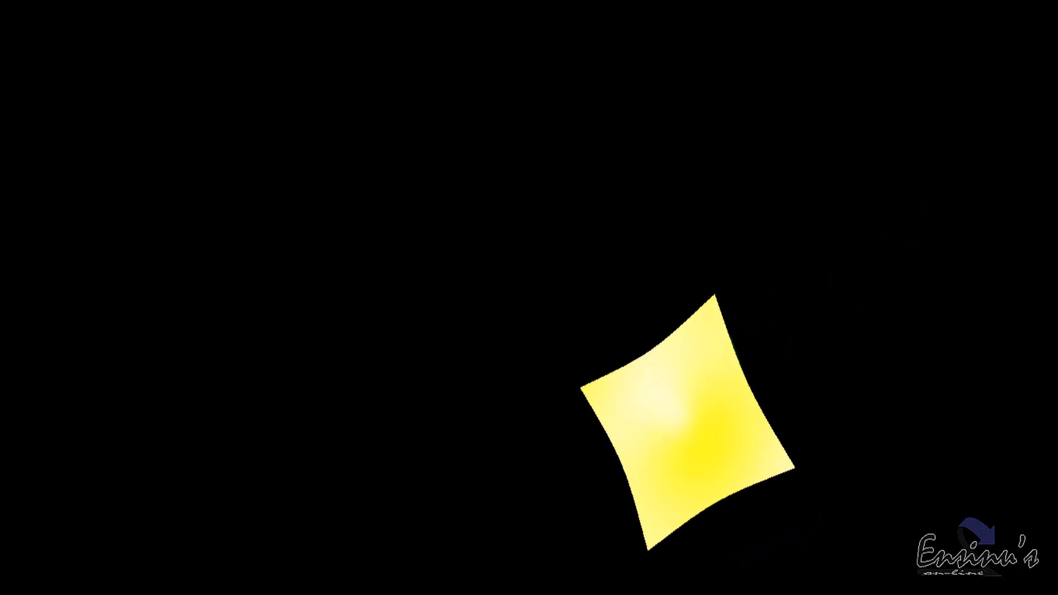
pyautogui.moveTo(682, 220)
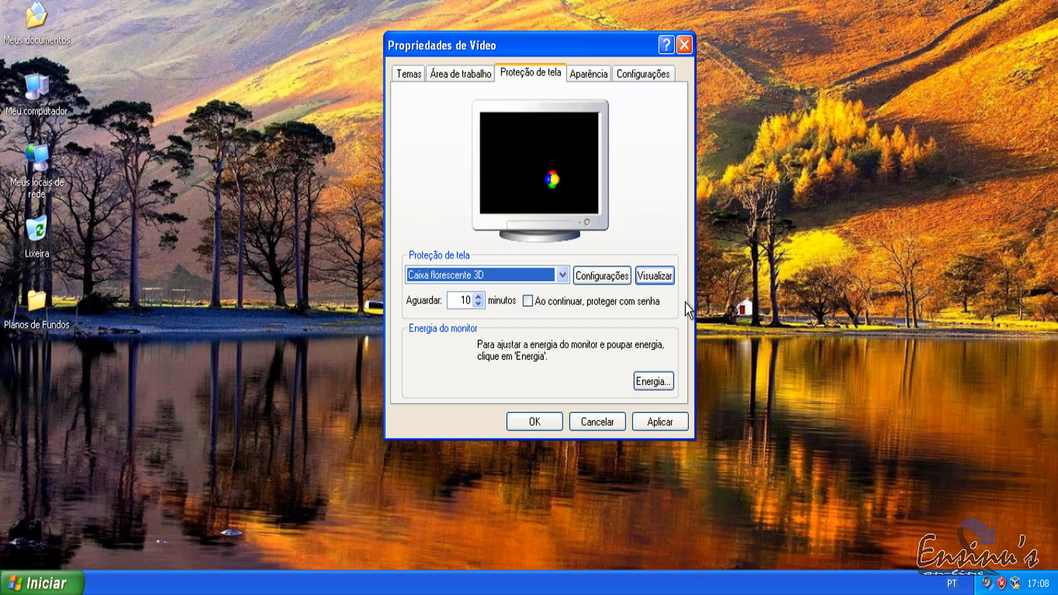
# Step: Choose Windows XP as the screen saver and preview it full screen
pyautogui.click(563, 274)
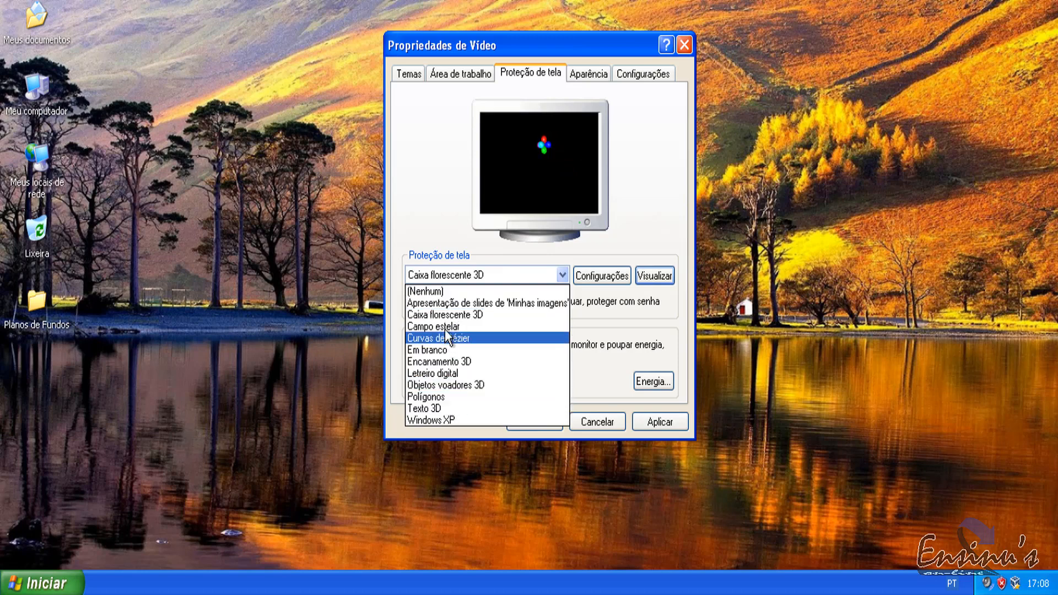
pyautogui.click(456, 420)
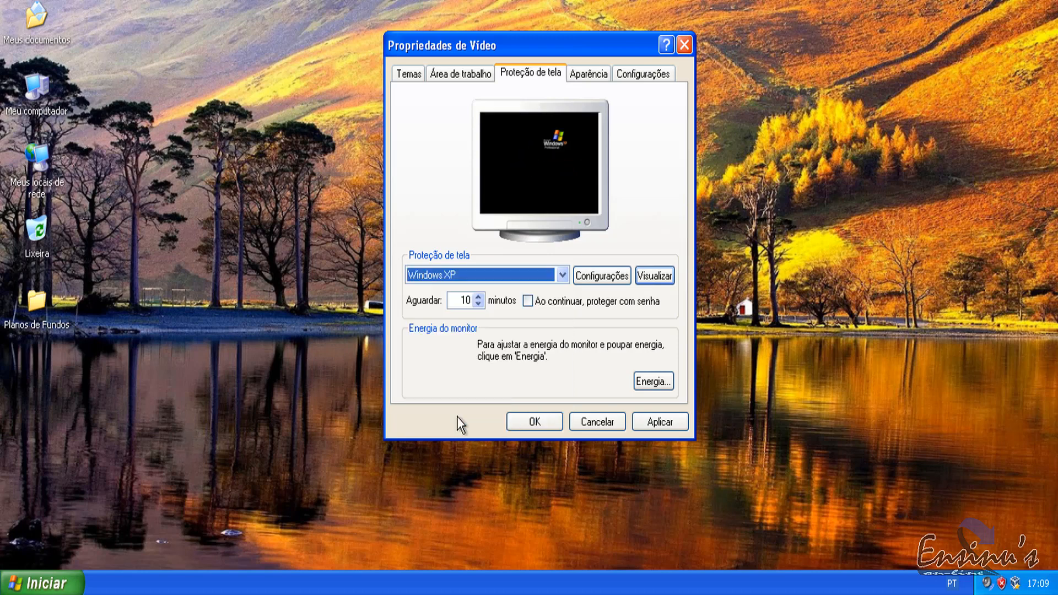
pyautogui.click(661, 276)
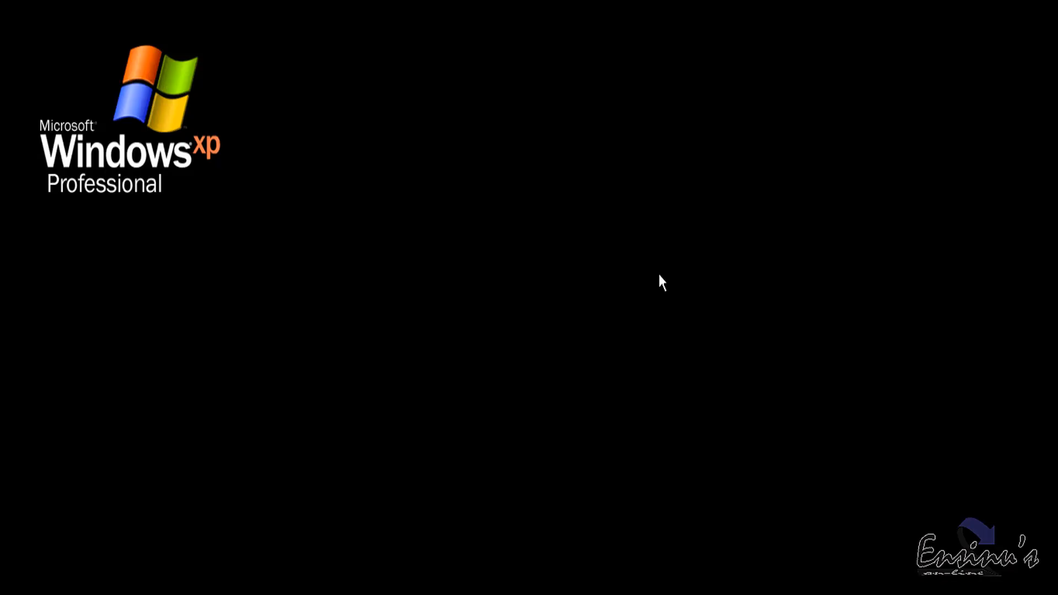
pyautogui.moveTo(664, 253)
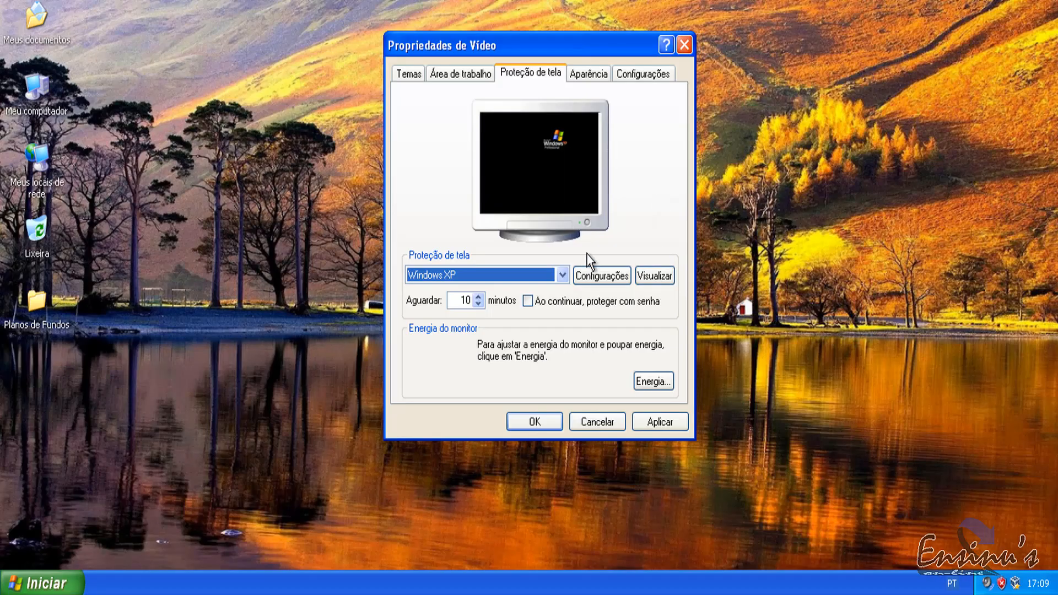
# Step: Select Objetos voadores 3D as the screen saver and view its full-screen preview
pyautogui.click(562, 275)
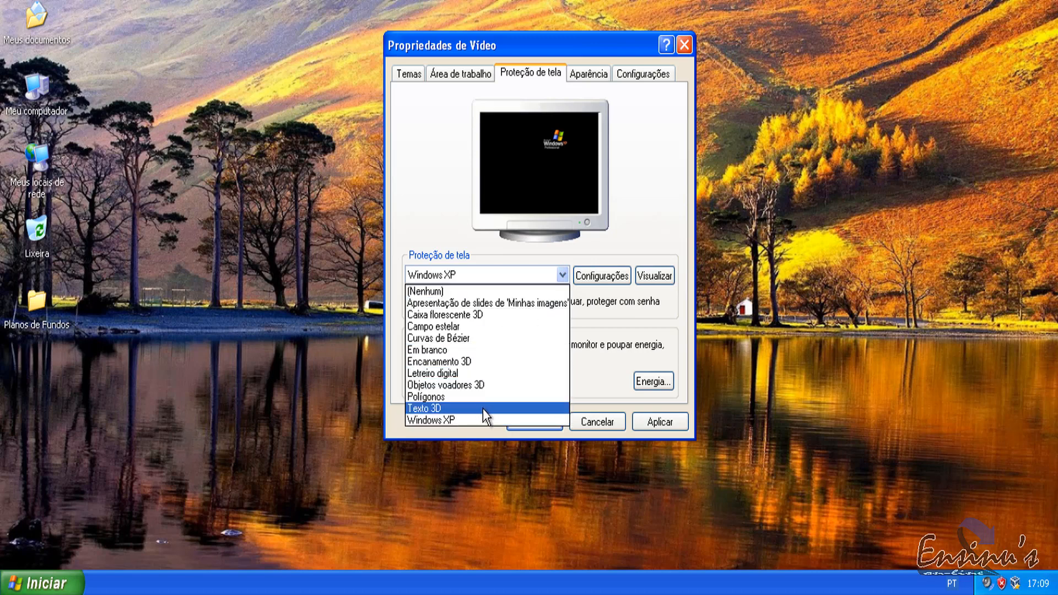
pyautogui.click(489, 385)
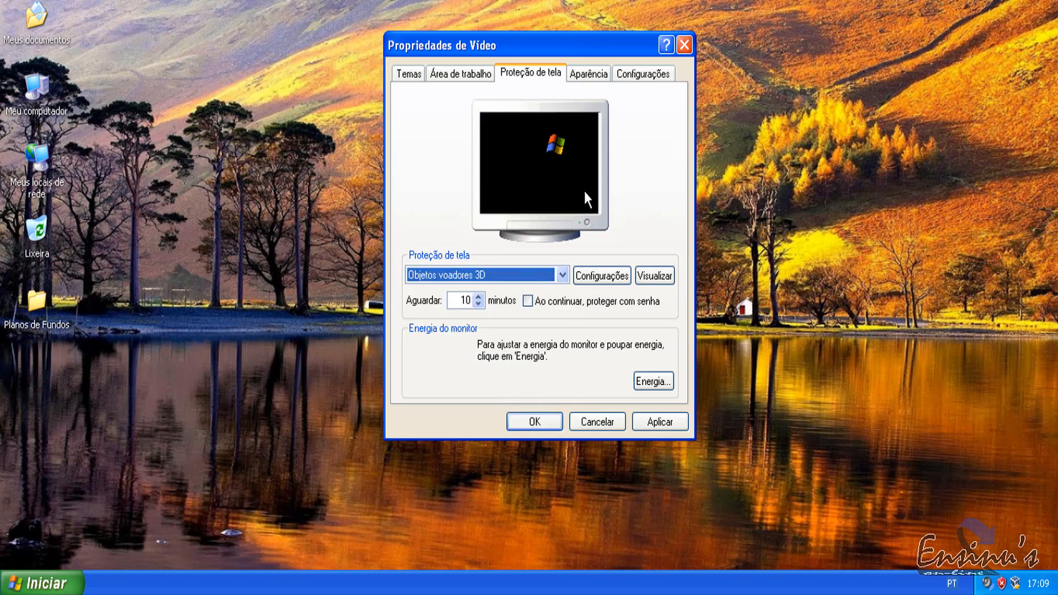
pyautogui.click(661, 278)
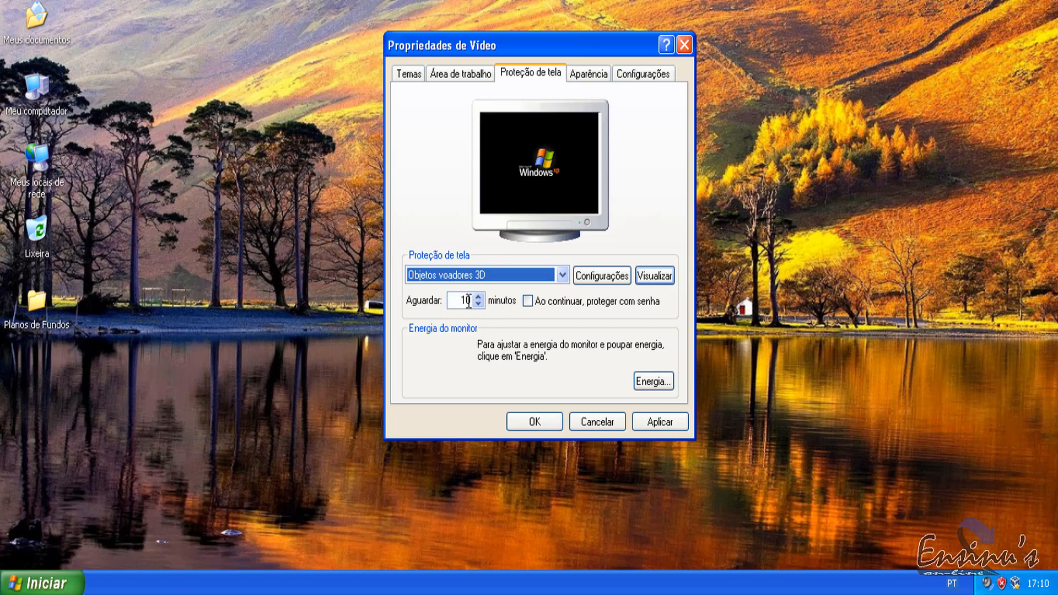
# Step: Set the screen saver's wait time to 1 minute, apply it, and dismiss the screen saver once it starts
pyautogui.click(469, 300)
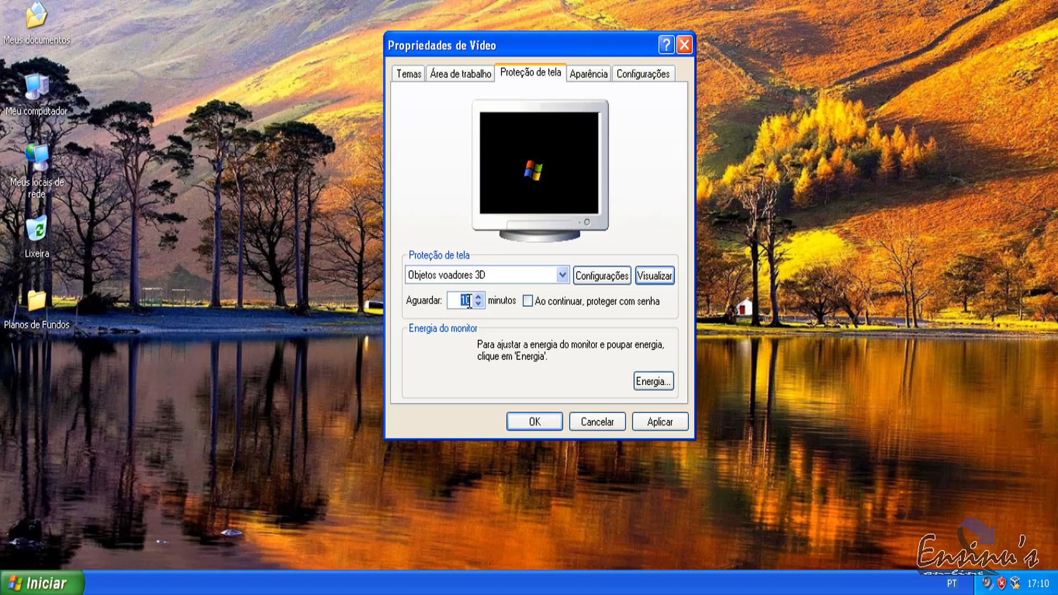
pyautogui.press('BackSpace')
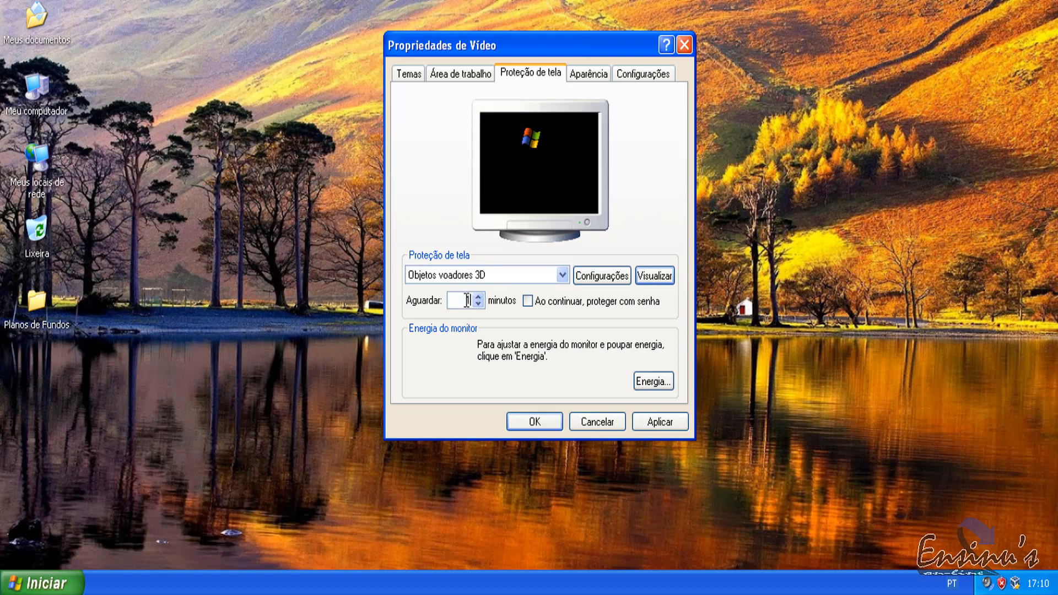
pyautogui.click(664, 423)
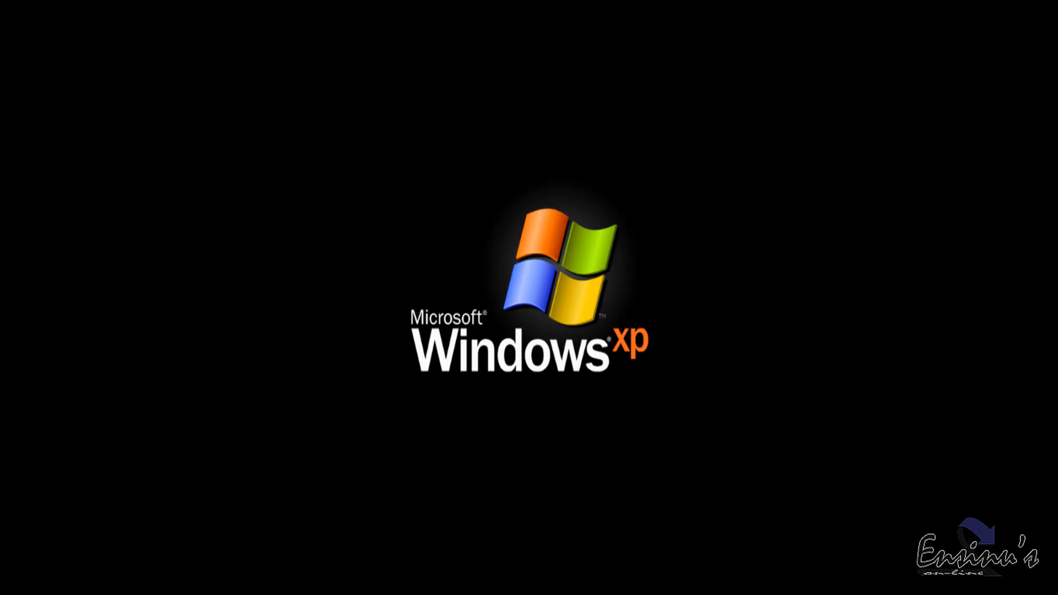
pyautogui.moveTo(591, 431)
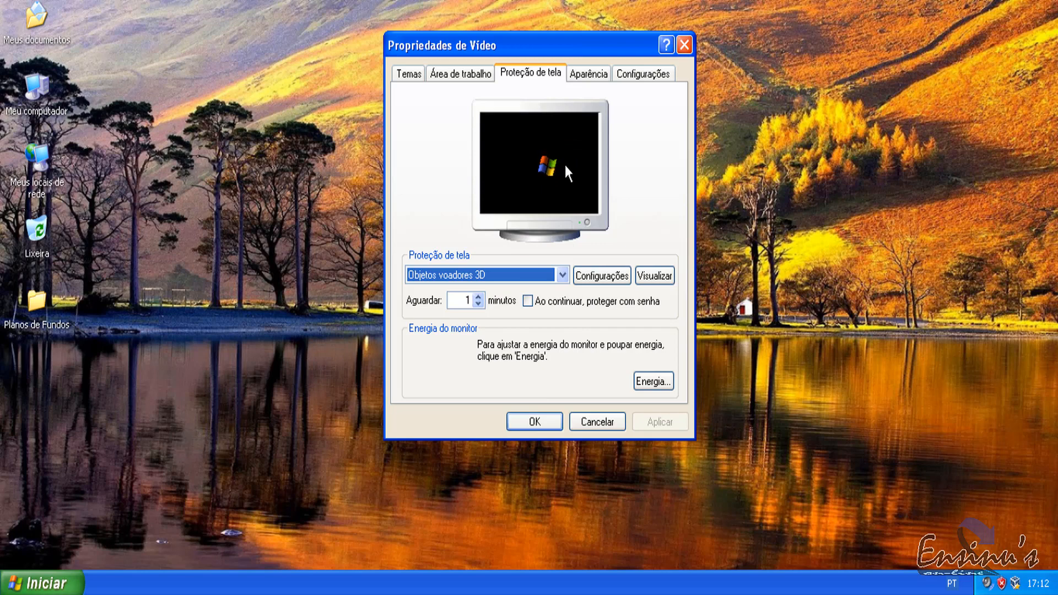
# Step: In the Aparência settings, preview Estilo tema clássico do Windows for windows and buttons, and return to Estilo Windows XP
pyautogui.click(589, 70)
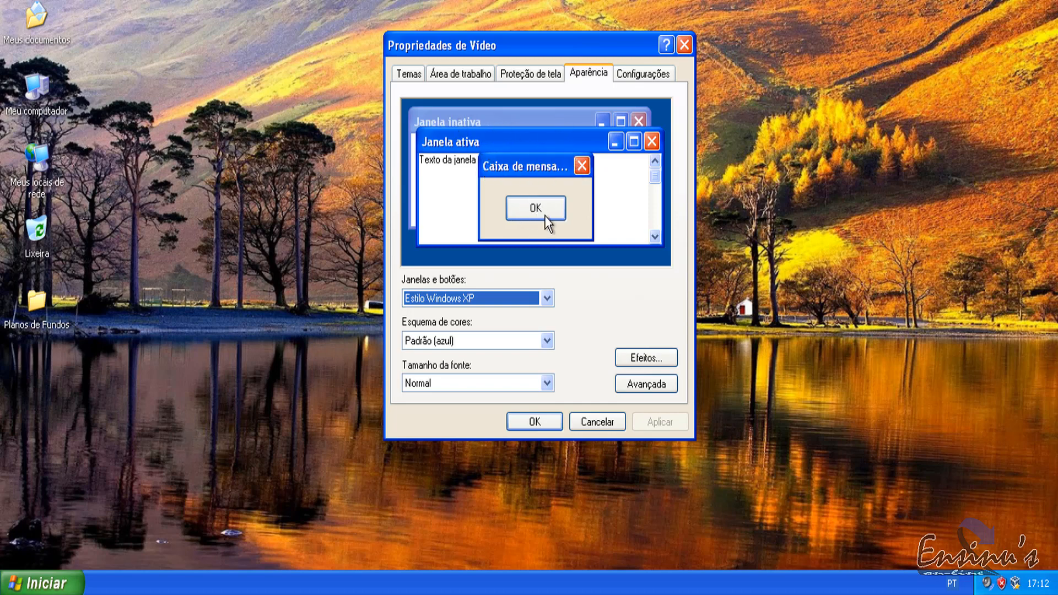
pyautogui.click(547, 299)
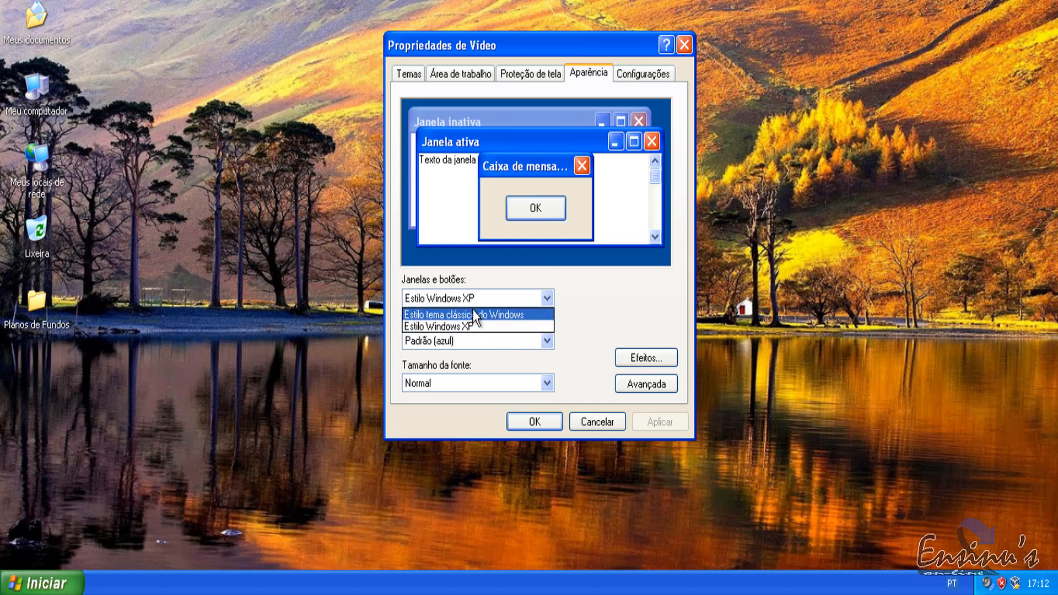
pyautogui.click(485, 317)
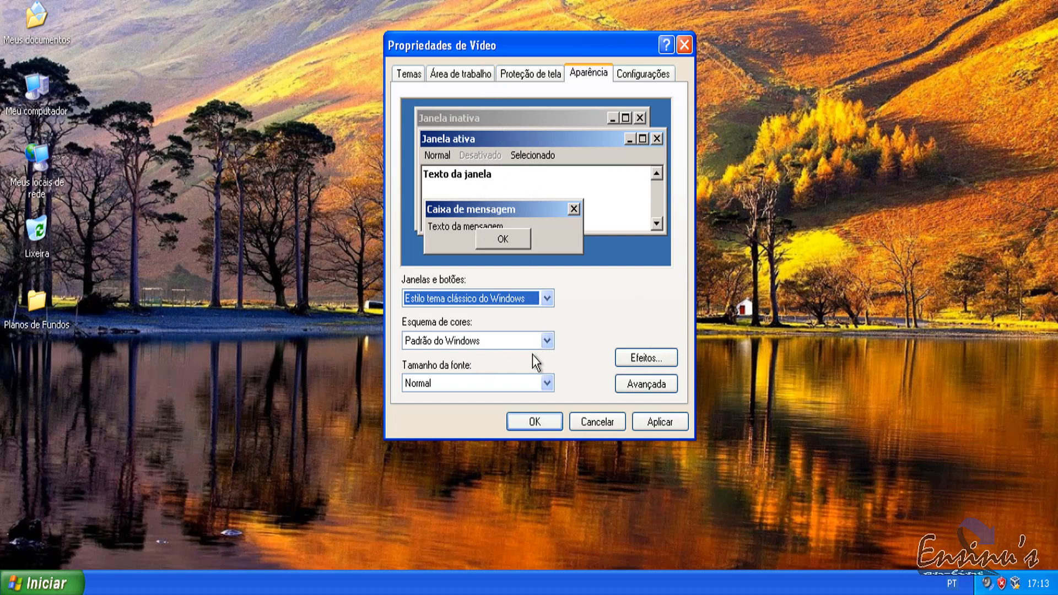
pyautogui.click(548, 298)
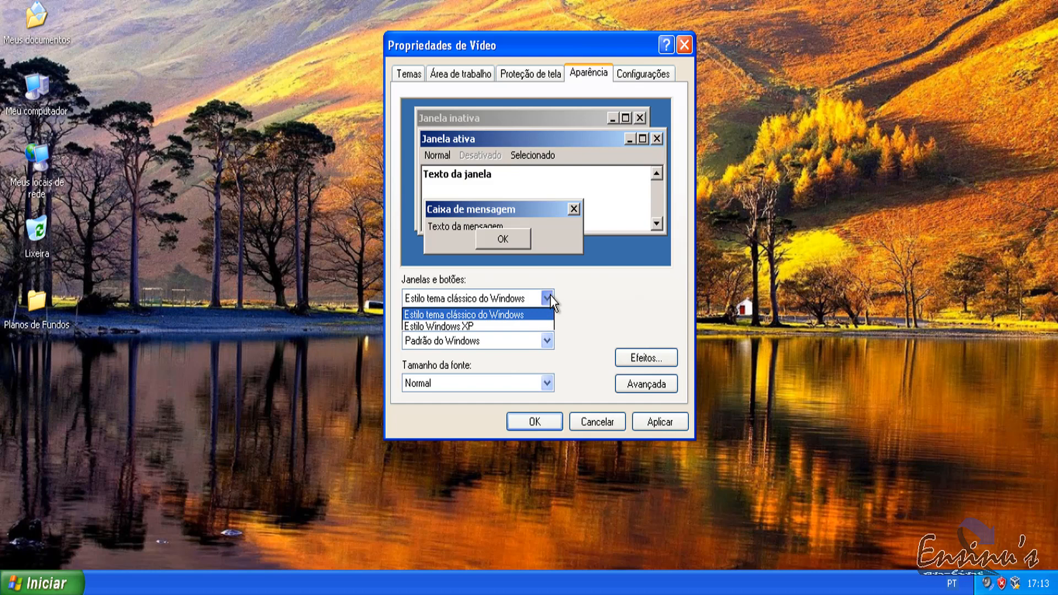
pyautogui.click(497, 326)
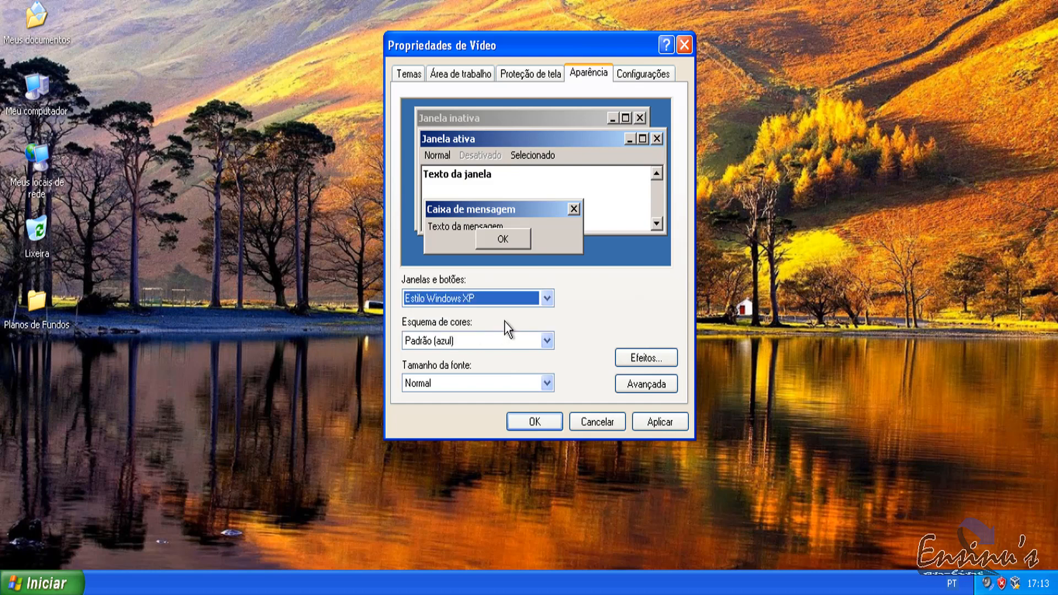
# Step: Preview the Prateado color scheme, and apply the Verde-oliva scheme to the windows and taskbar
pyautogui.click(547, 341)
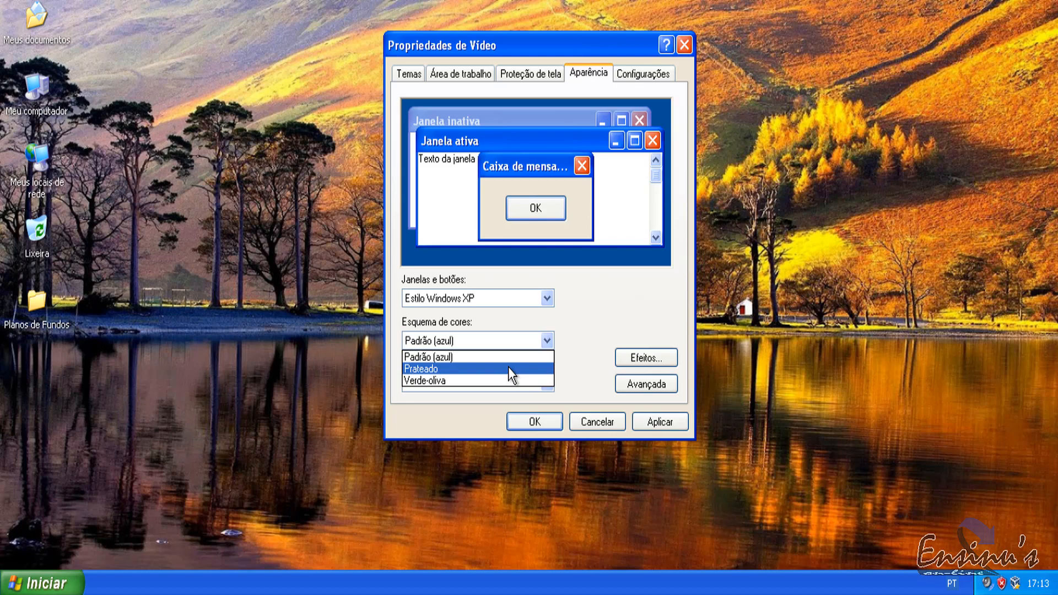
pyautogui.click(477, 368)
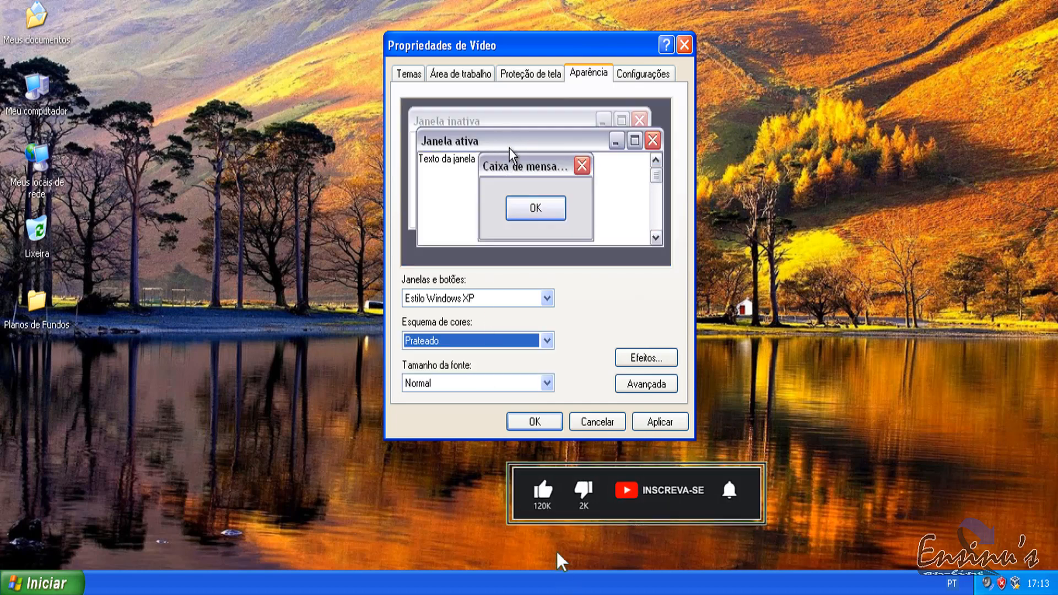
pyautogui.click(545, 340)
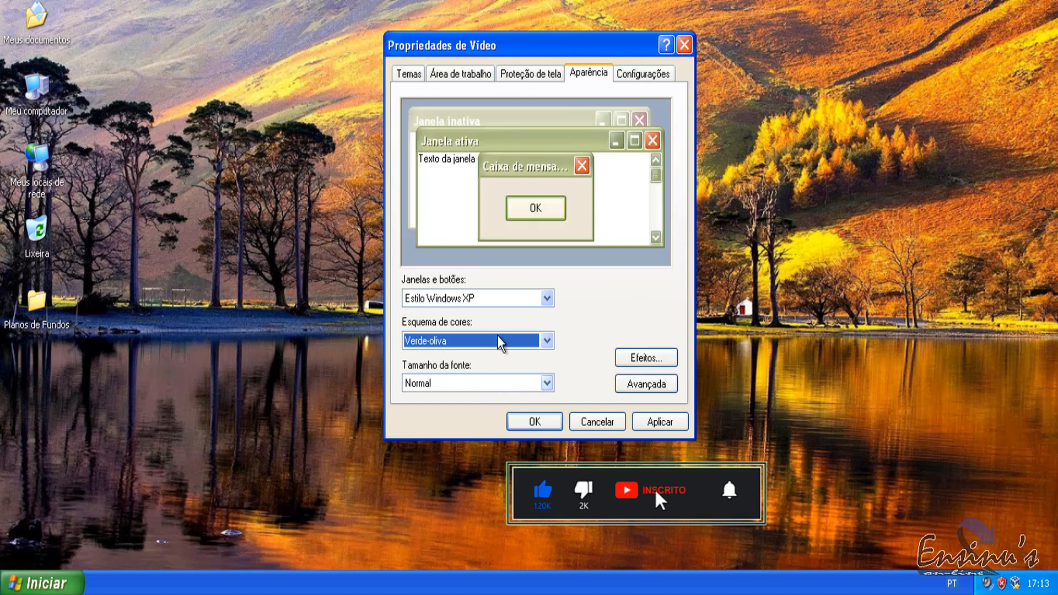
pyautogui.click(644, 419)
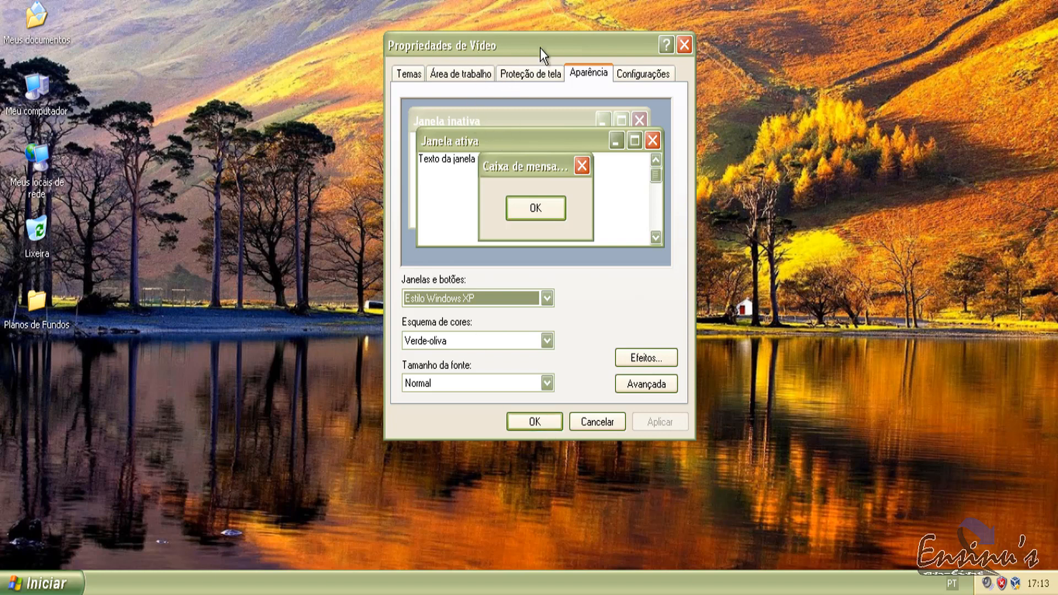
# Step: Preview the Prateado color scheme again, and restore and apply the Padrão (azul) scheme
pyautogui.click(548, 342)
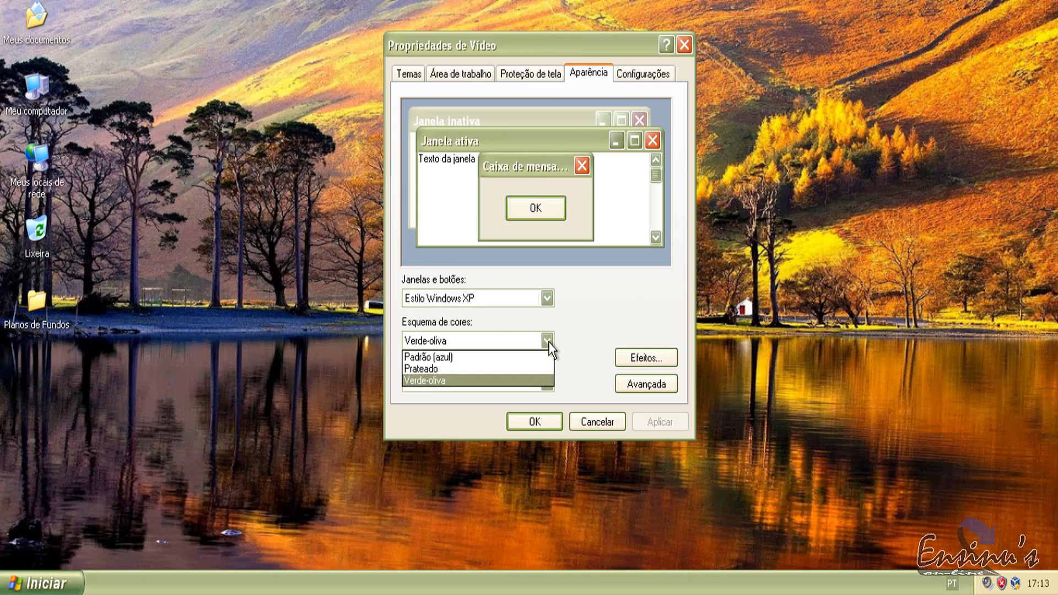
pyautogui.click(510, 370)
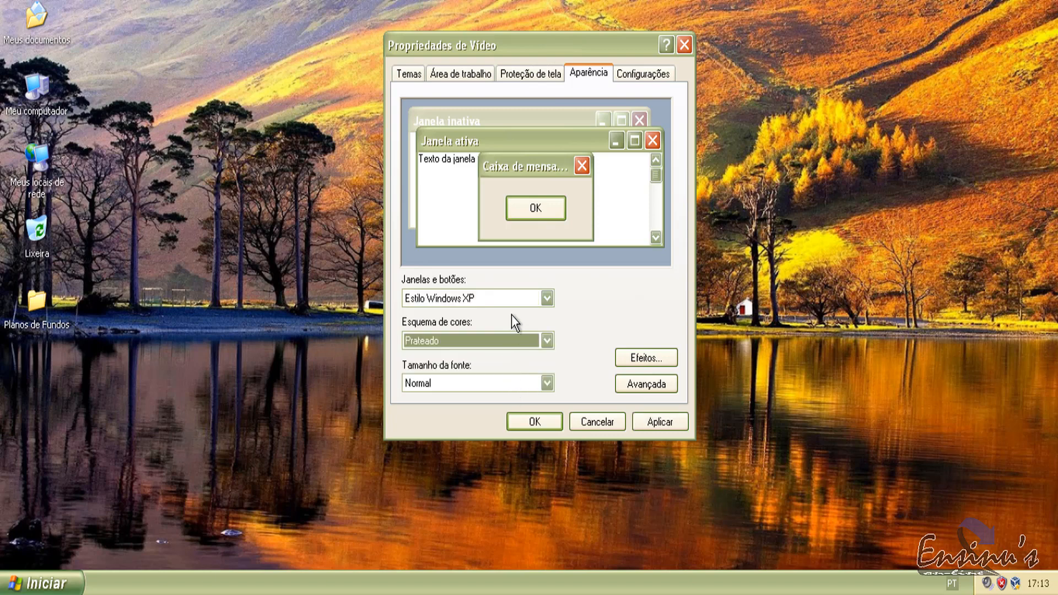
pyautogui.click(538, 340)
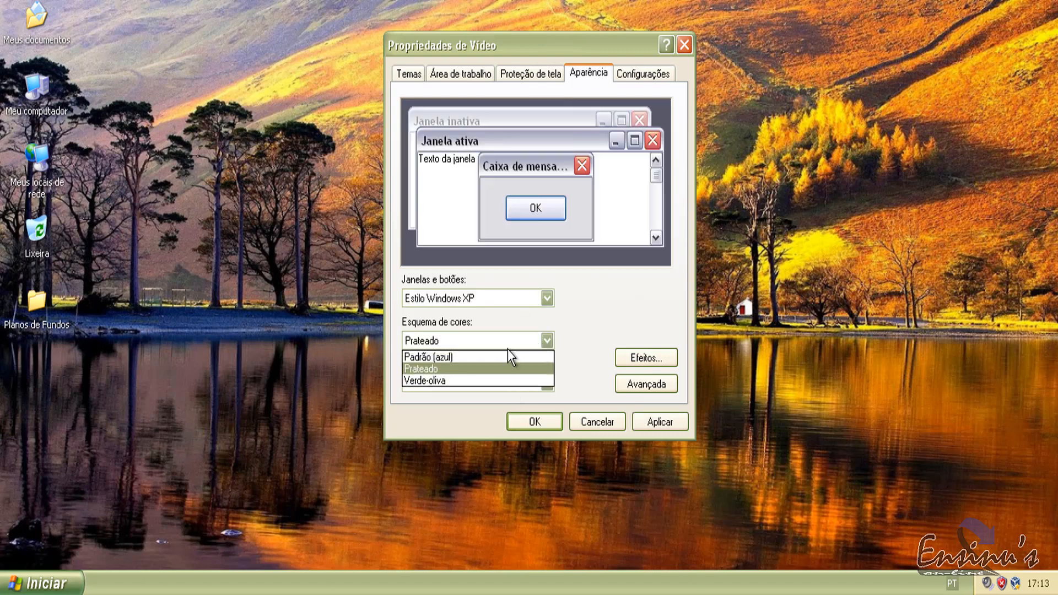
pyautogui.click(457, 357)
pyautogui.click(661, 423)
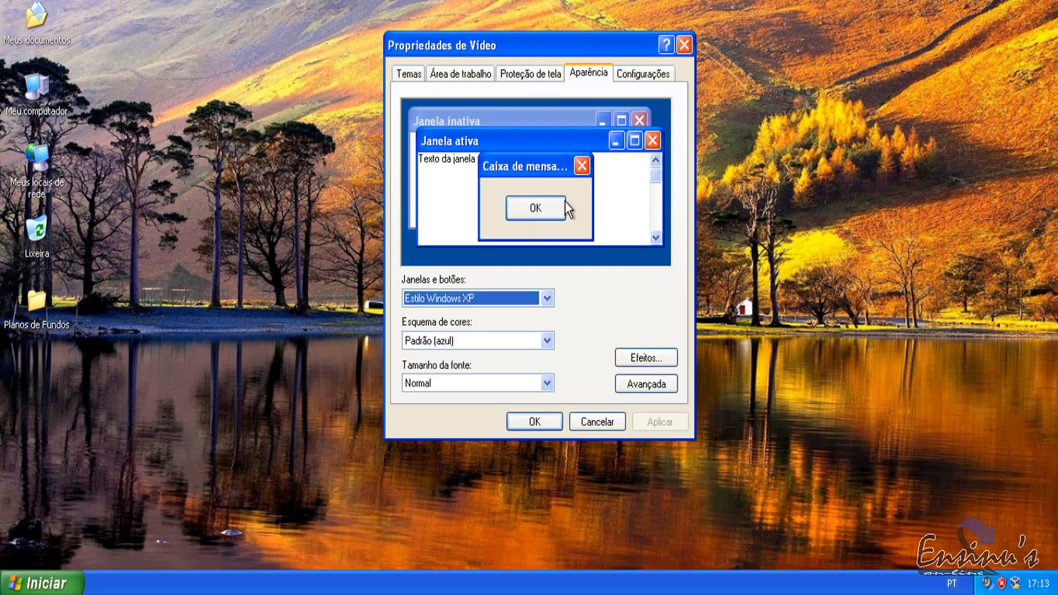
# Step: Preview the Fontes grandes and Fontes extra grandes font sizes, and return the font size to Normal
pyautogui.click(546, 384)
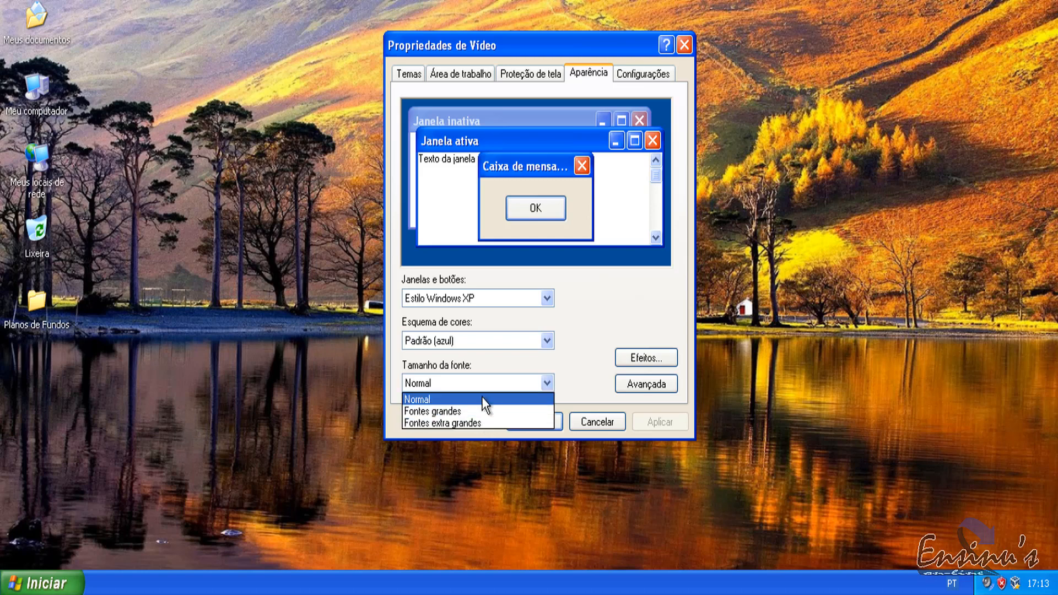
pyautogui.click(468, 411)
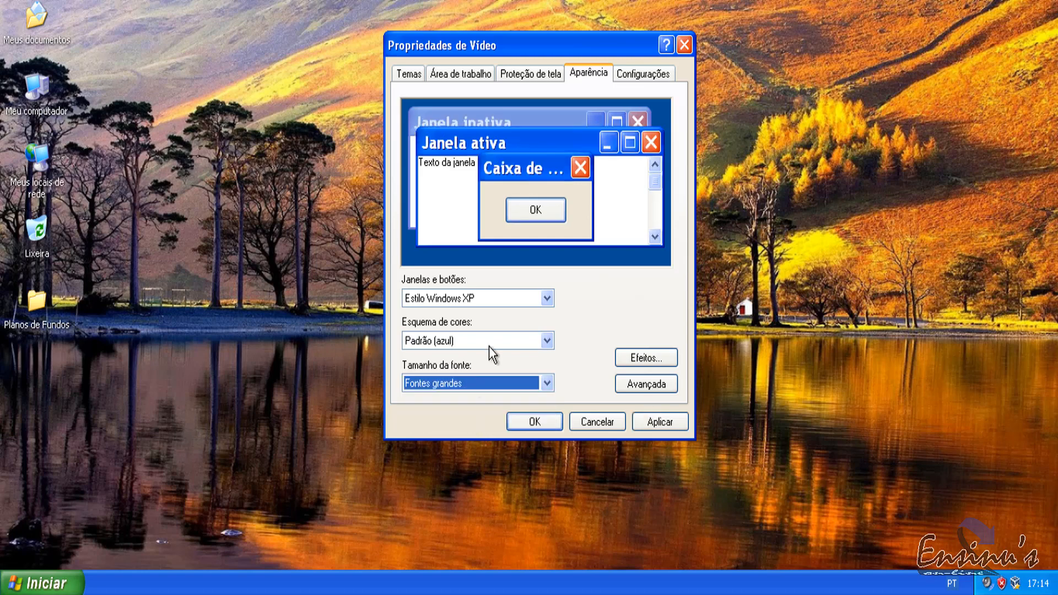
pyautogui.click(546, 384)
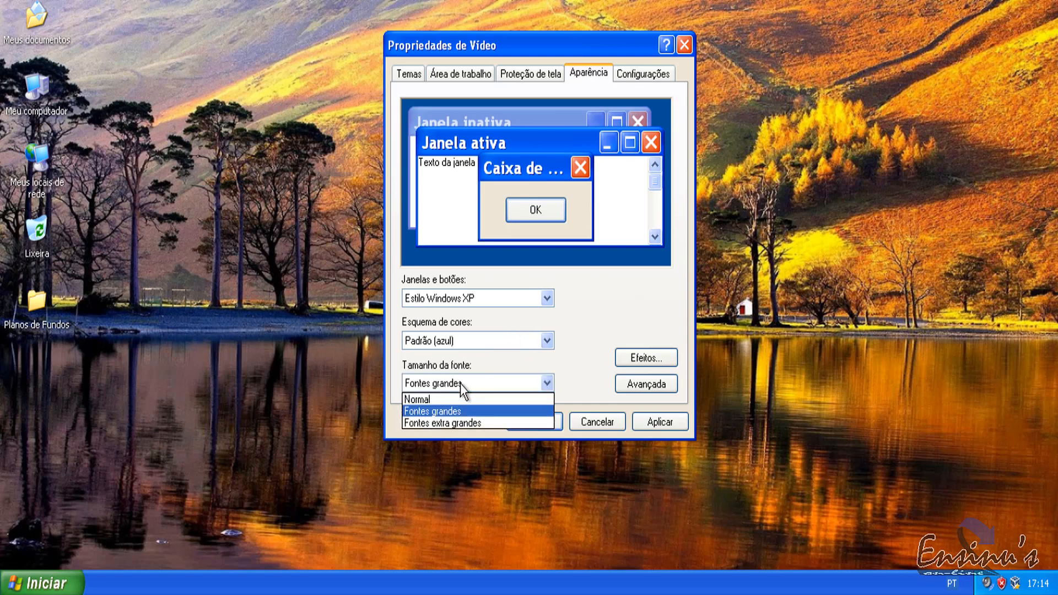
pyautogui.click(446, 424)
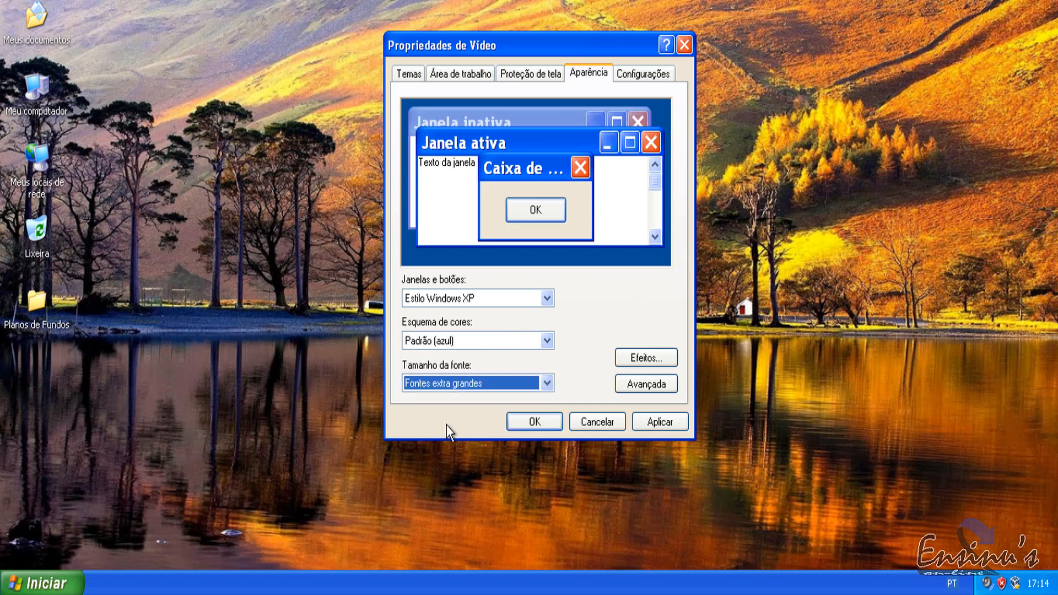
pyautogui.click(546, 383)
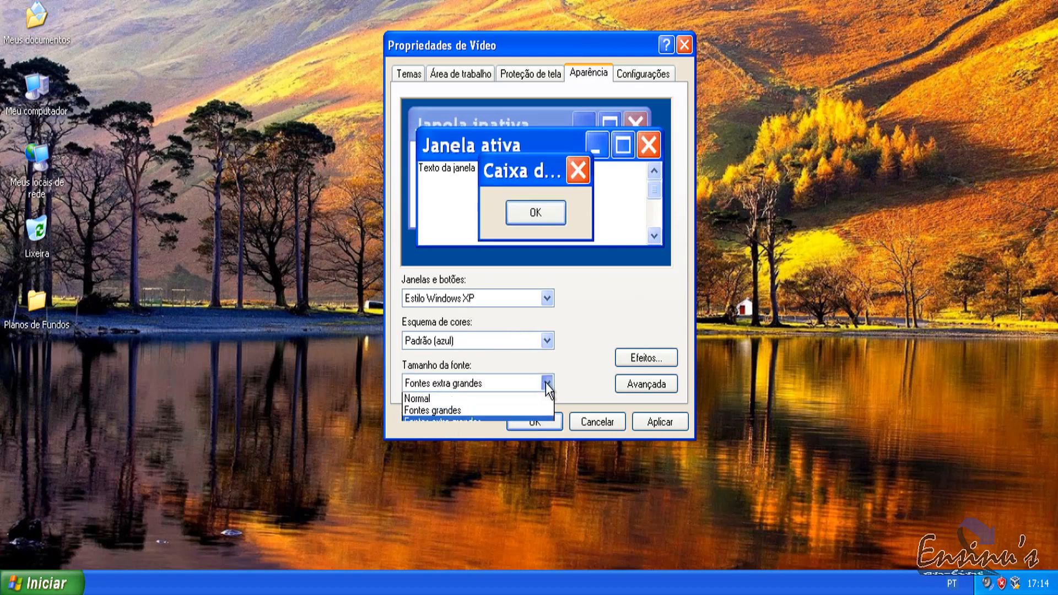
pyautogui.click(456, 399)
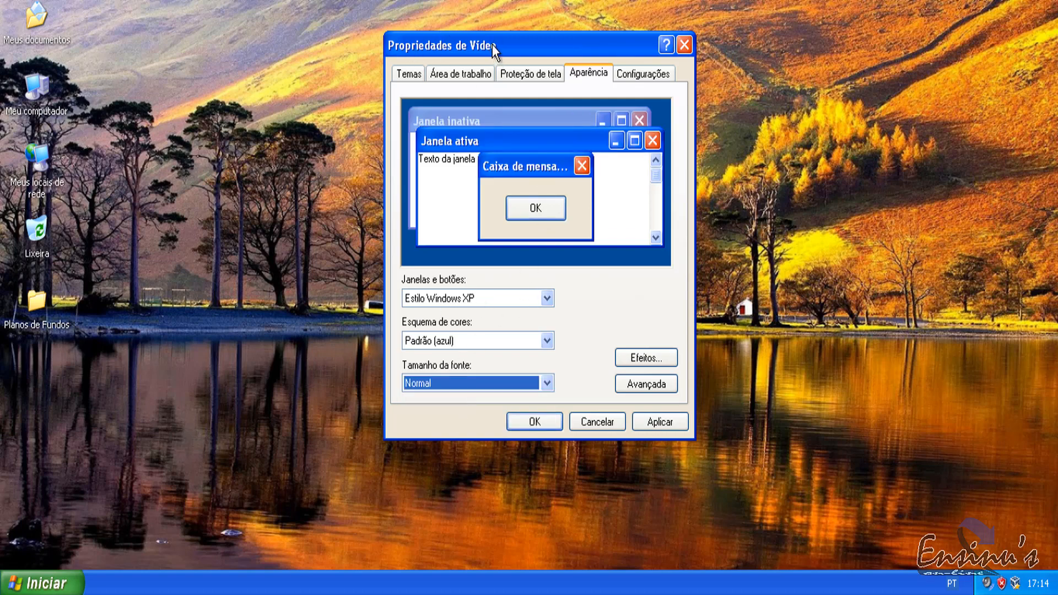
# Step: Examine the screen resolution and the available color quality options in the Configurações settings, without choosing another option
pyautogui.click(646, 79)
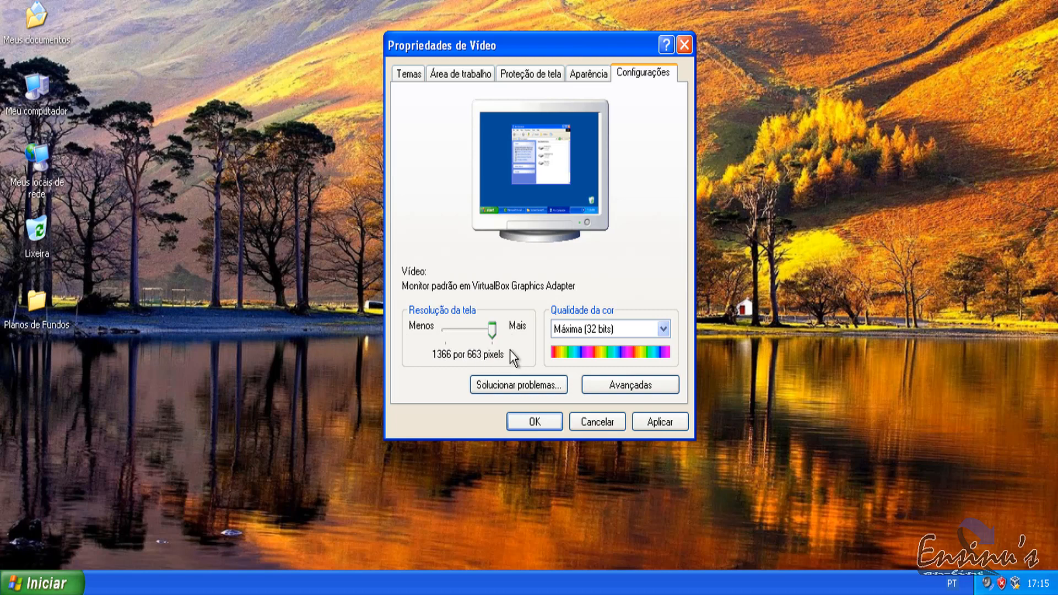
pyautogui.click(664, 330)
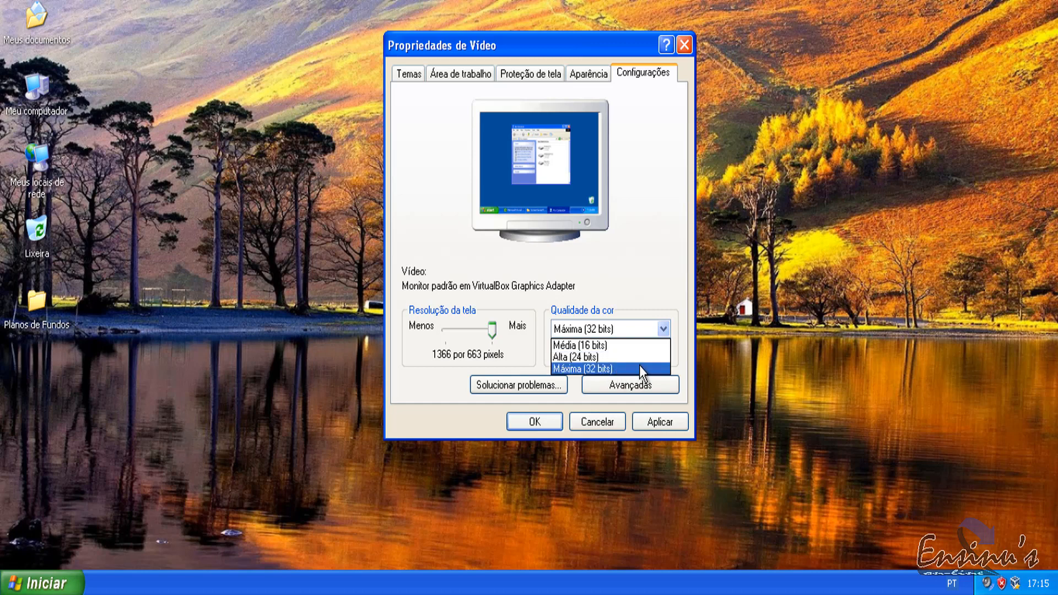
pyautogui.click(669, 250)
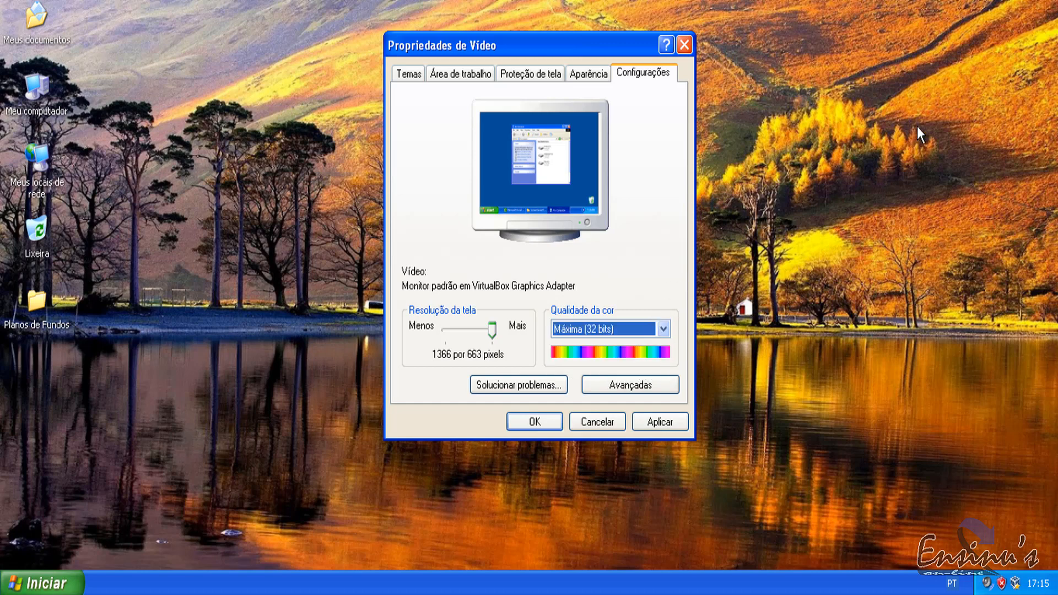